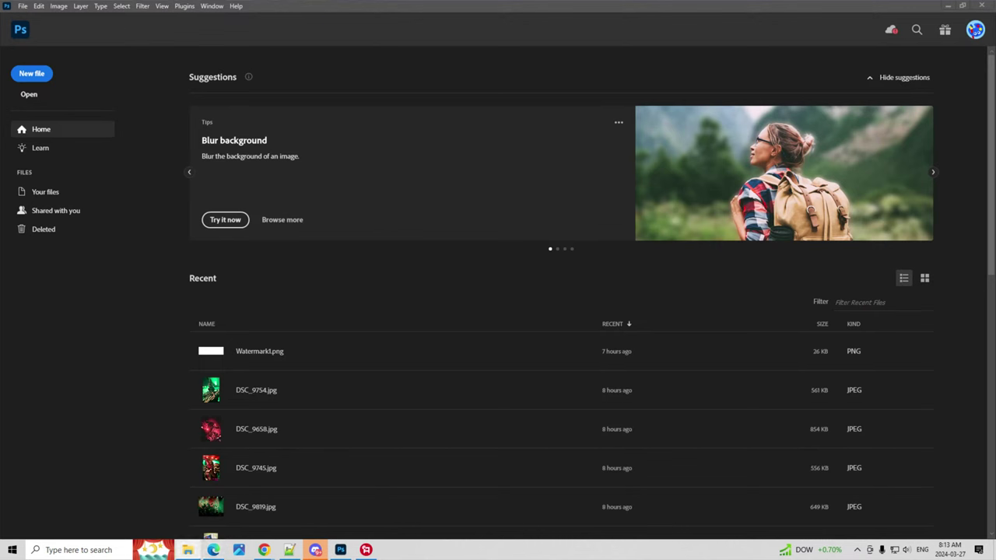
{"action": "left_click", "coordinate": [22, 7]}
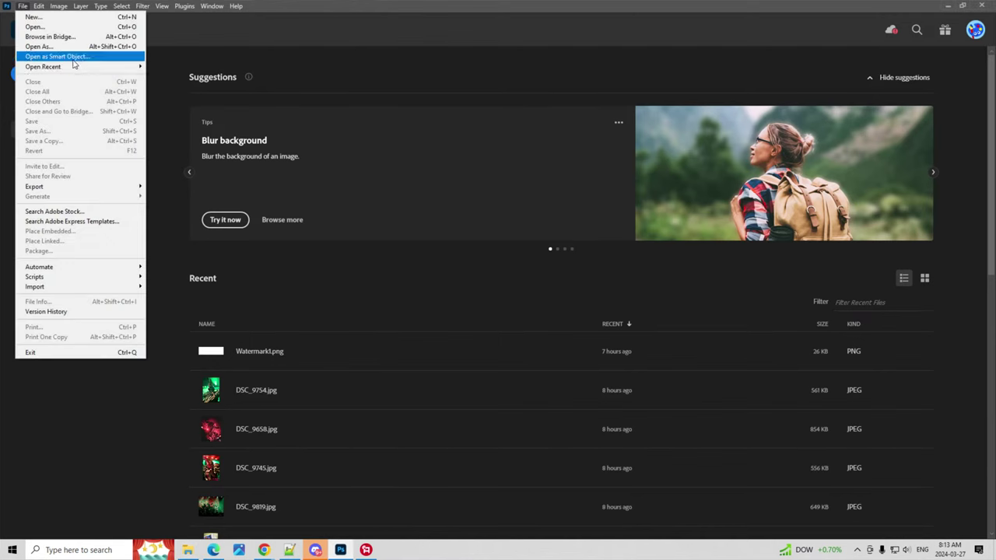
{"action": "left_click", "coordinate": [35, 26]}
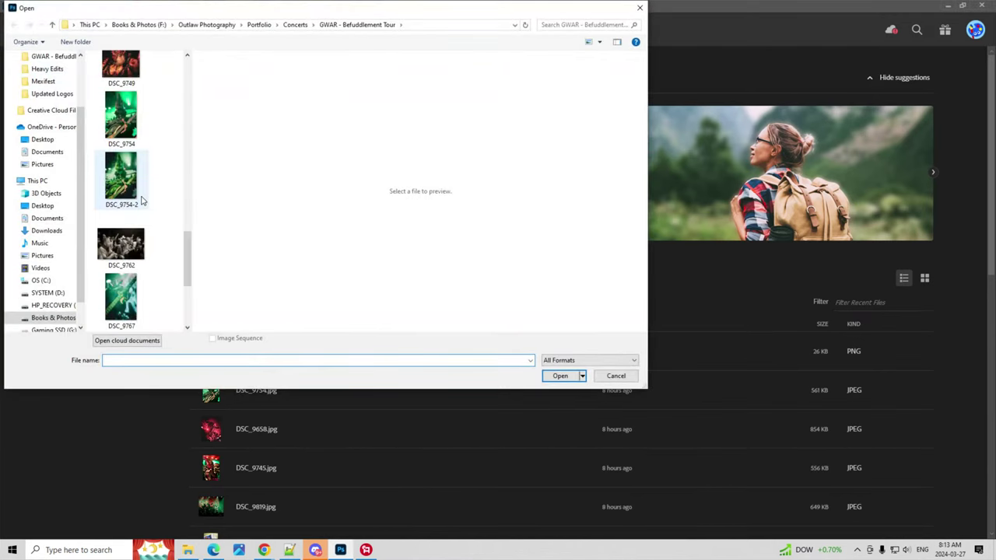
{"action": "scroll", "coordinate": [167, 192], "scroll_direction": "down", "scroll_amount": 5}
{"action": "scroll", "coordinate": [166, 199], "scroll_direction": "down", "scroll_amount": 5}
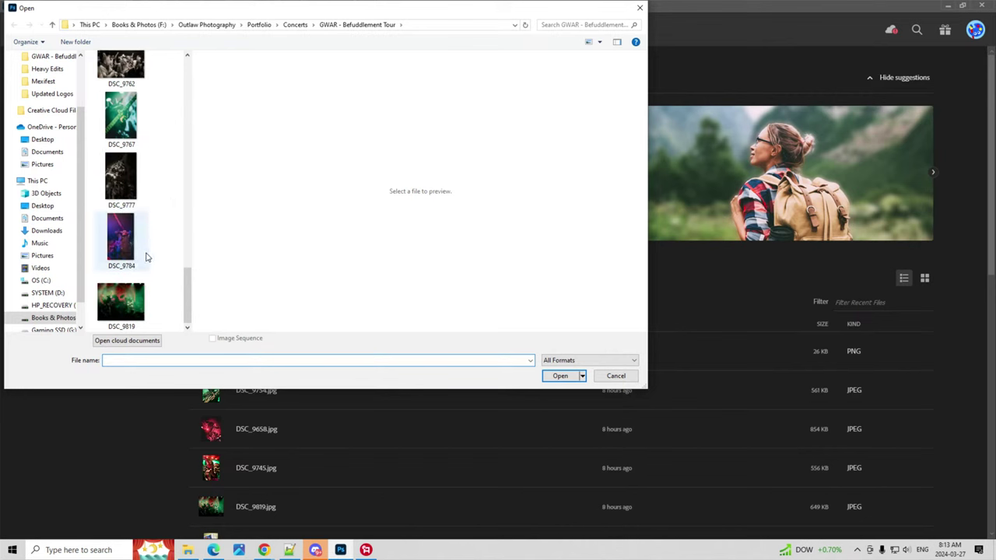
{"action": "scroll", "coordinate": [146, 257], "scroll_direction": "up", "scroll_amount": 5}
{"action": "scroll", "coordinate": [145, 257], "scroll_direction": "up", "scroll_amount": 5}
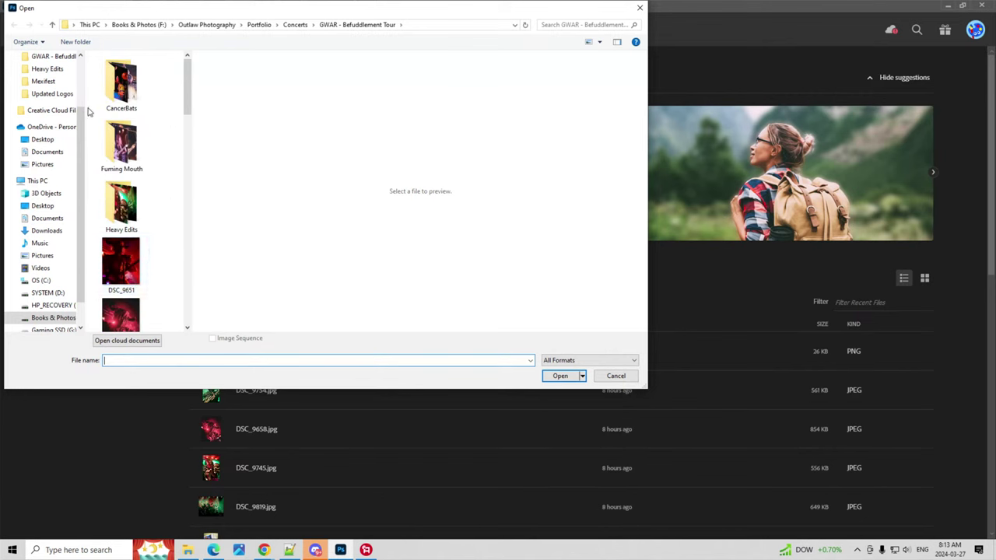
{"action": "scroll", "coordinate": [54, 125], "scroll_direction": "up", "scroll_amount": 2}
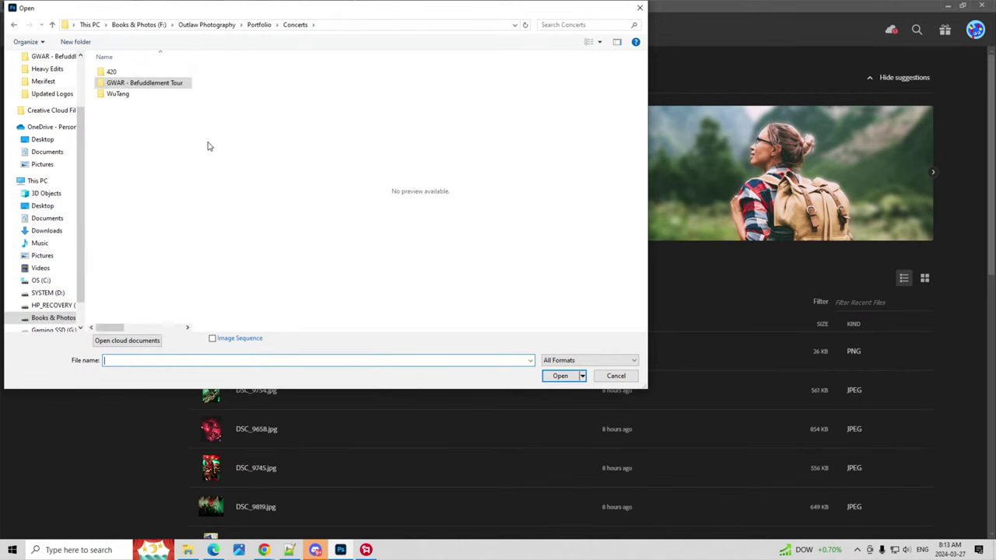
{"action": "double_click", "coordinate": [121, 95]}
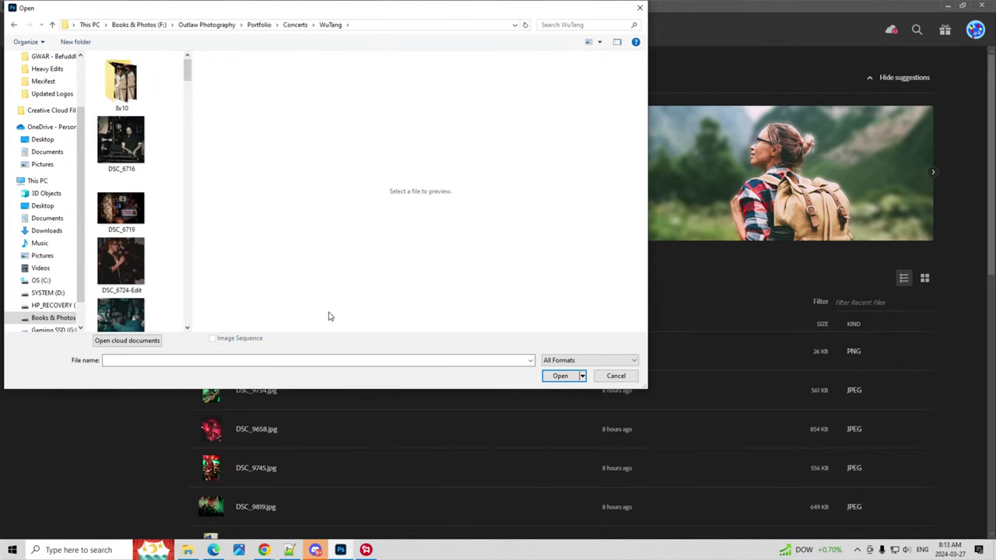
{"action": "left_click", "coordinate": [616, 376]}
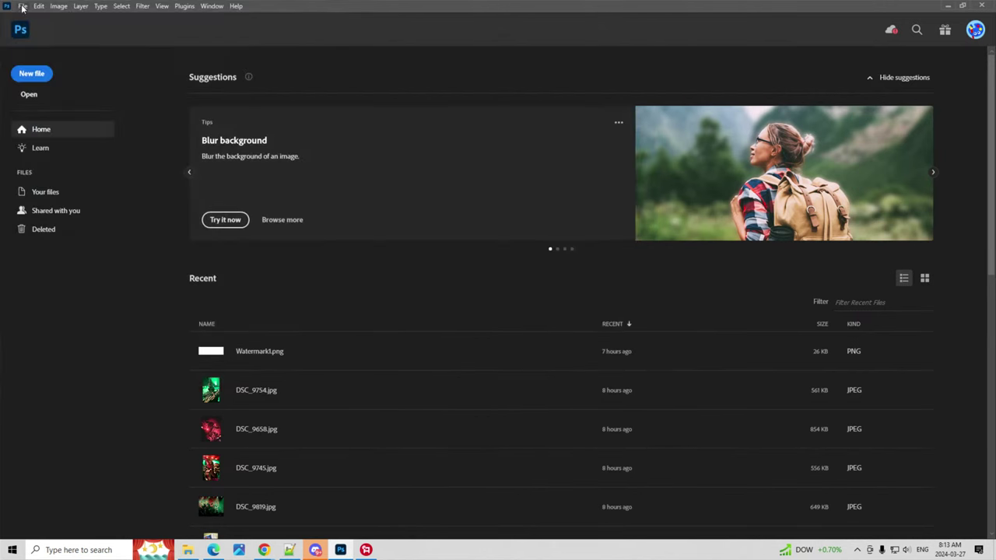
- Create a new white RGB document, 150 × 18.75 inches at 72 ppi
{"action": "left_click", "coordinate": [22, 5]}
{"action": "left_click", "coordinate": [31, 17]}
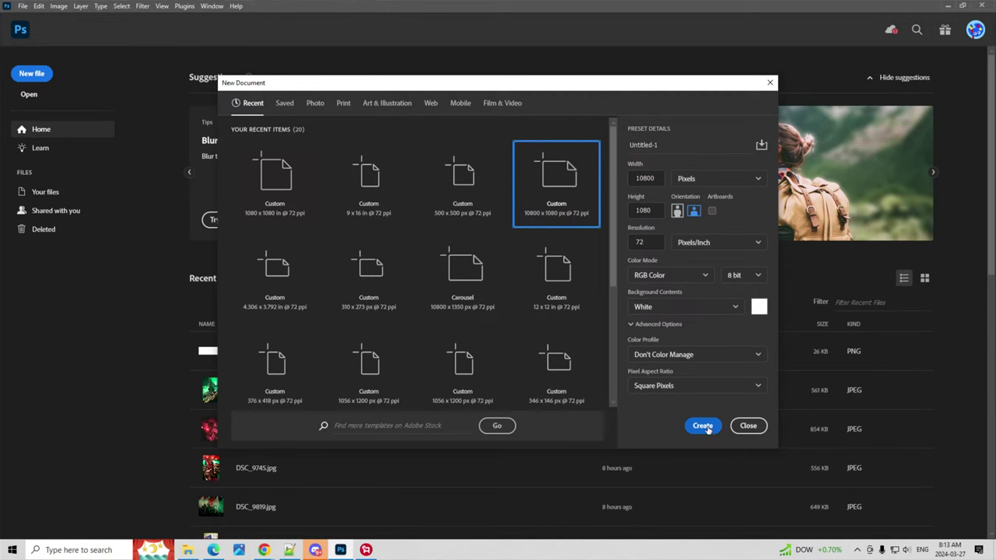
{"action": "left_click", "coordinate": [705, 427]}
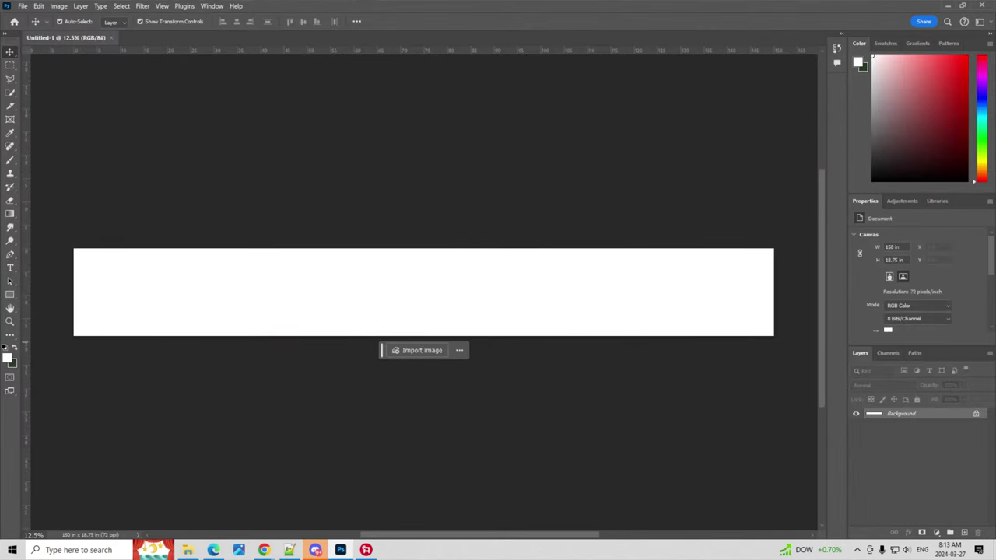
{"action": "left_click", "coordinate": [213, 551]}
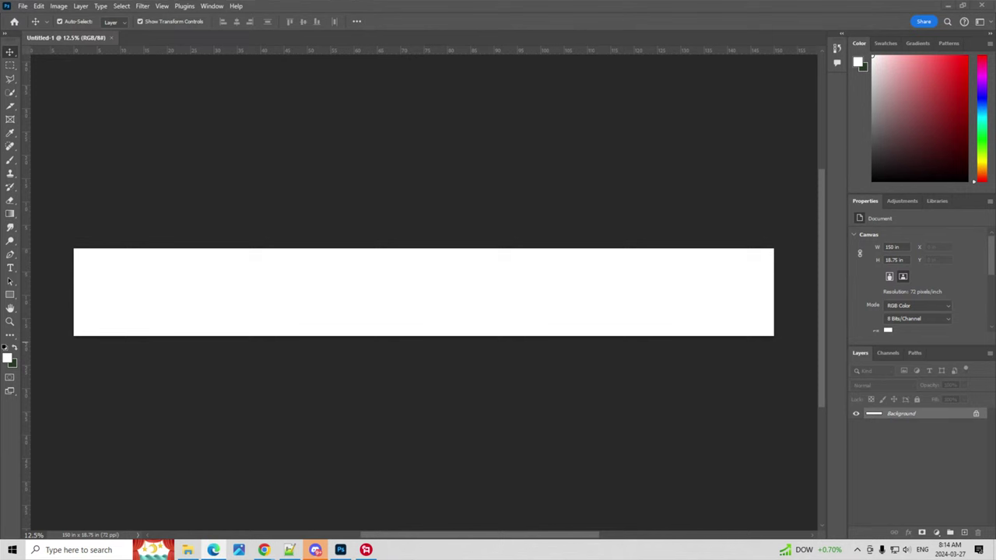
- Add a 10-column Light Red guide layout, splitting the canvas into 15-inch panels
{"action": "left_click", "coordinate": [162, 6]}
{"action": "mouse_move", "coordinate": [172, 278]}
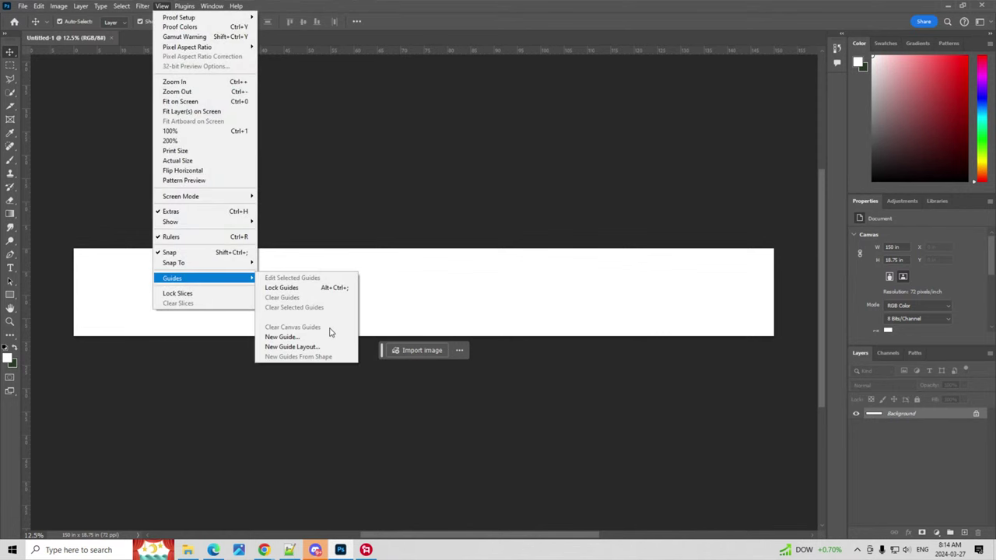
{"action": "left_click", "coordinate": [320, 347]}
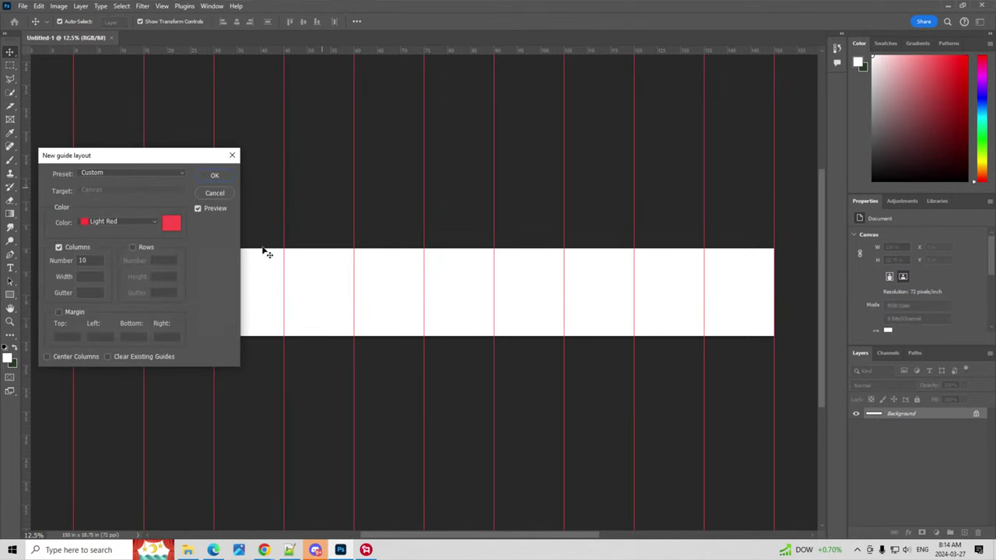
{"action": "left_click", "coordinate": [208, 175]}
{"action": "left_click", "coordinate": [161, 6]}
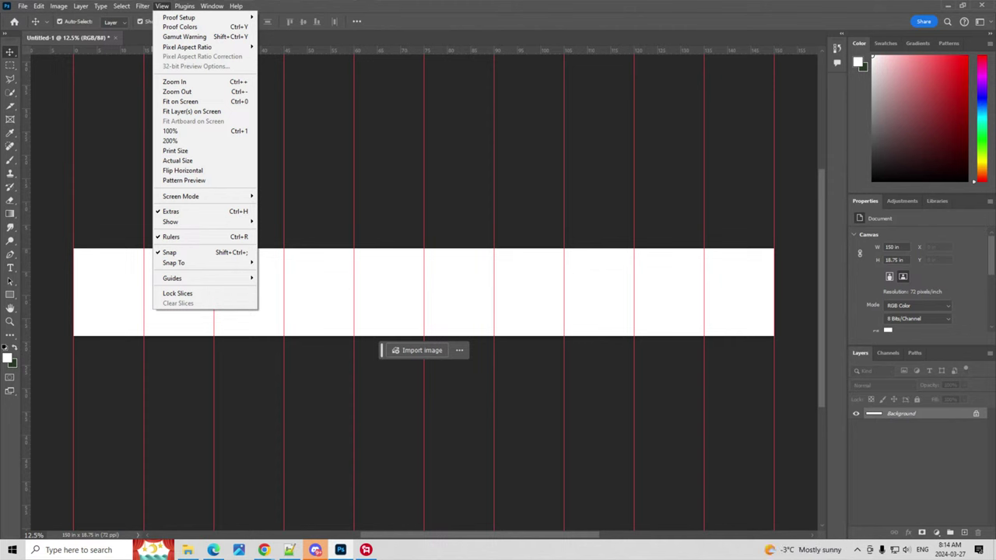
{"action": "key", "text": "Escape"}
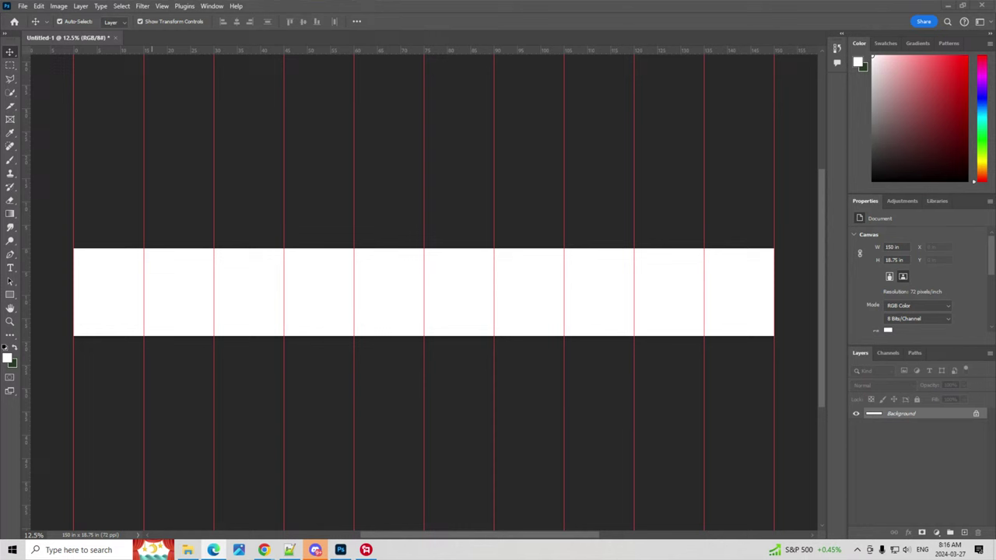
- Lock the ten column guides with View > Guides > Lock Guides
{"action": "left_click", "coordinate": [162, 6]}
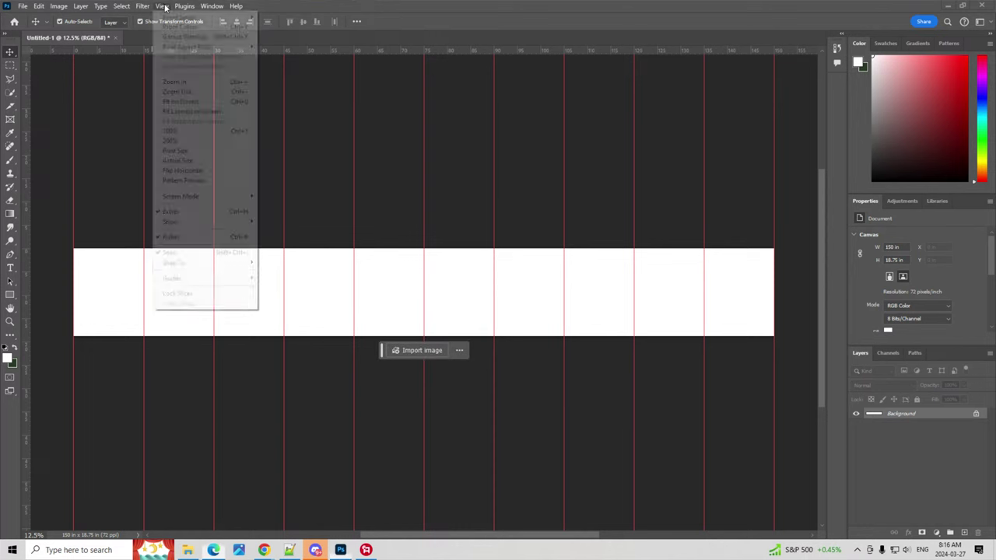
{"action": "mouse_move", "coordinate": [172, 278]}
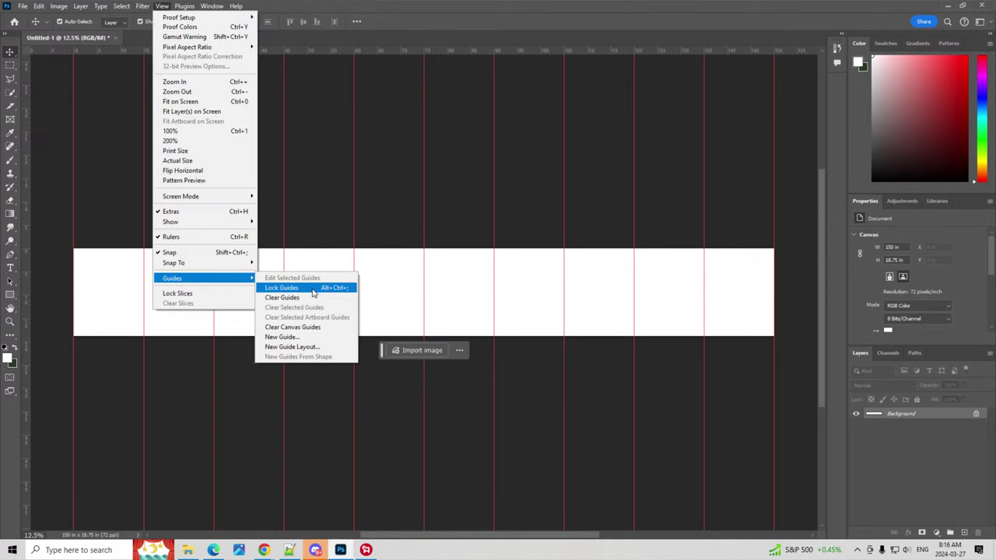
{"action": "left_click", "coordinate": [313, 289]}
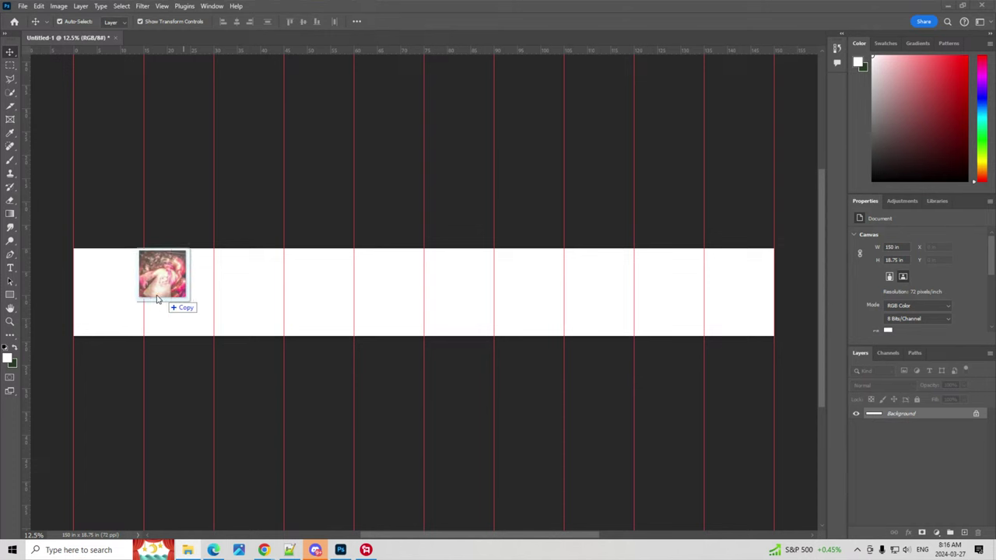
- Drag the DSC_6804 concert photo onto the canvas and move it to the left end
{"action": "left_click_drag", "start_coordinate": [32, 315], "coordinate": [167, 296]}
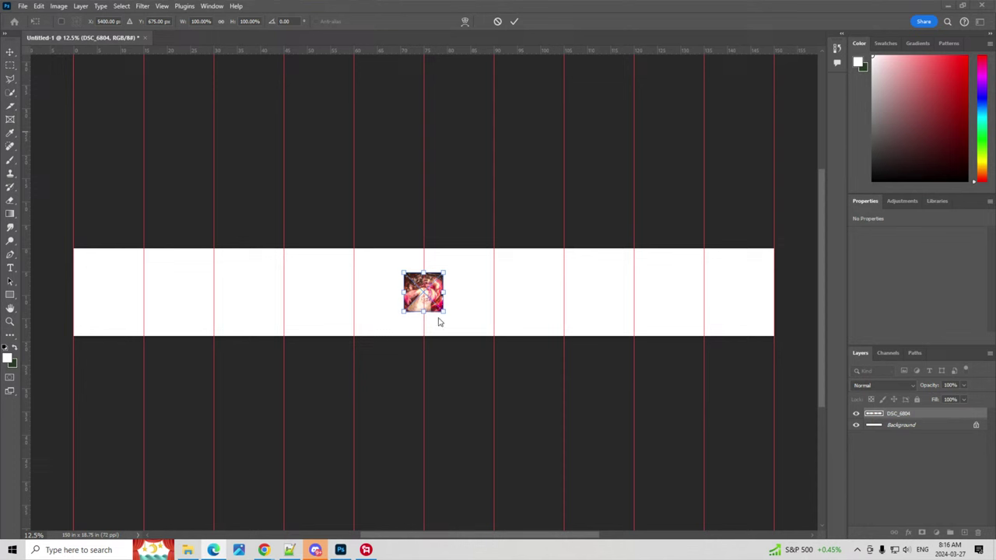
{"action": "left_click_drag", "start_coordinate": [426, 307], "coordinate": [118, 320]}
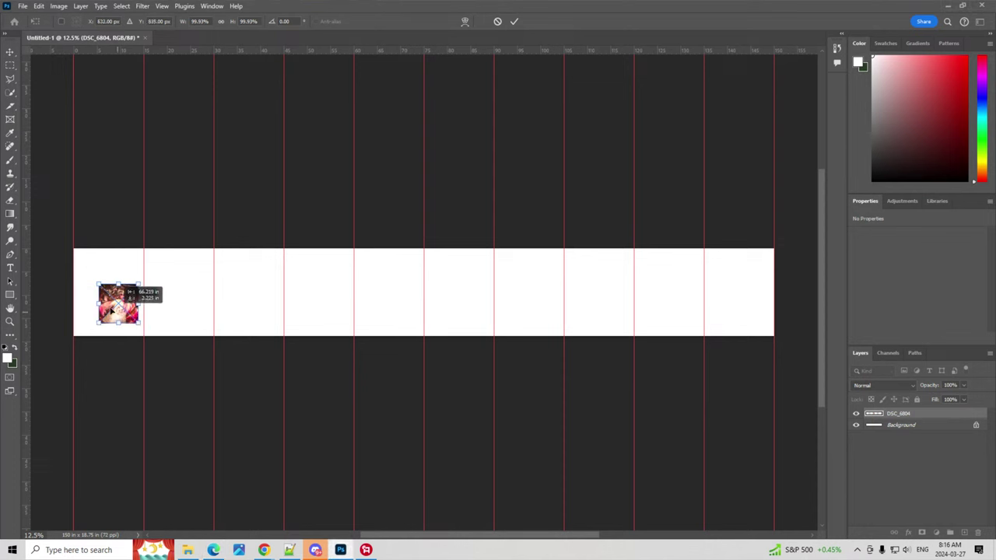
{"action": "scroll", "coordinate": [109, 305], "scroll_direction": "up", "scroll_amount": 1}
{"action": "scroll", "coordinate": [109, 305], "scroll_direction": "up", "scroll_amount": 2}
{"action": "left_click_drag", "start_coordinate": [299, 537], "coordinate": [265, 537]}
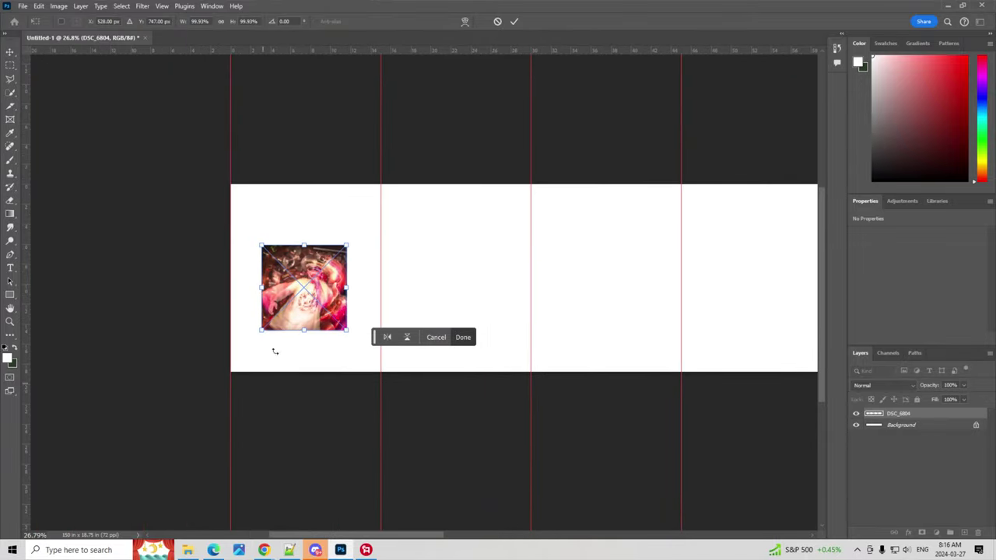
{"action": "mouse_move", "coordinate": [327, 282]}
{"action": "left_mouse_down"}
{"action": "mouse_move", "coordinate": [311, 270]}
{"action": "mouse_move", "coordinate": [288, 210]}
{"action": "left_mouse_up"}
- Resize DSC_6804 to roughly canvas height with Free Transform handles and commit
{"action": "mouse_move", "coordinate": [316, 270]}
{"action": "left_mouse_down"}
{"action": "mouse_move", "coordinate": [345, 338]}
{"action": "mouse_move", "coordinate": [393, 402]}
{"action": "left_mouse_up"}
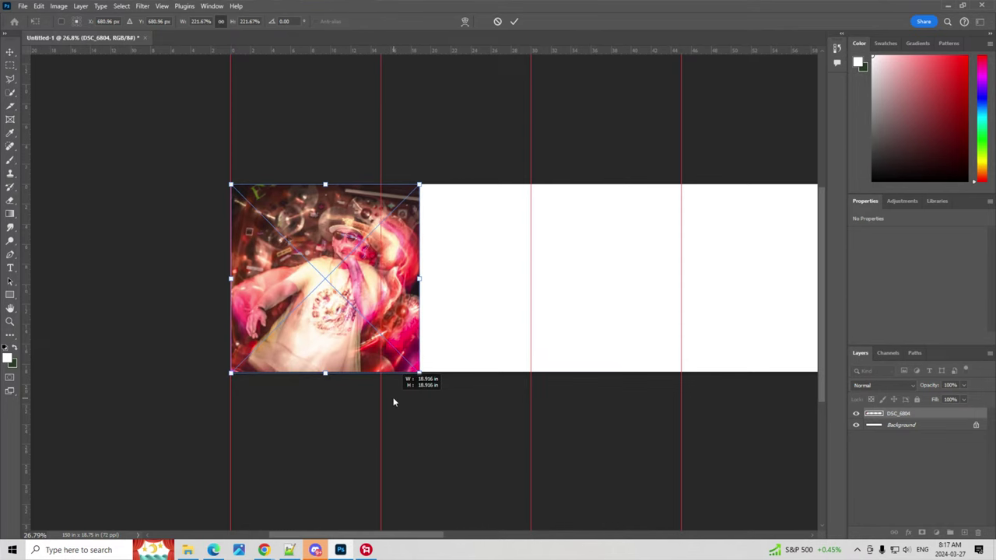
{"action": "scroll", "coordinate": [408, 327], "scroll_direction": "up", "scroll_amount": 3}
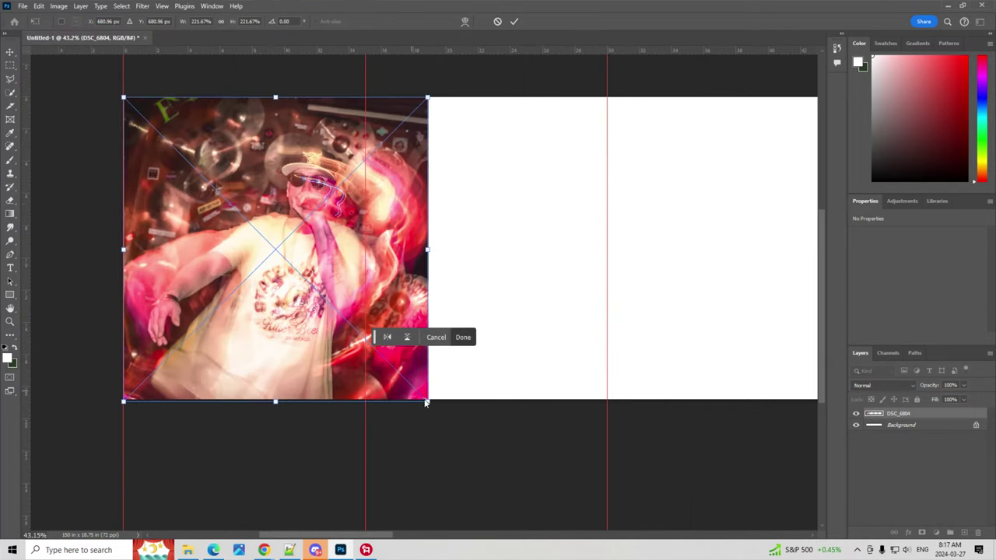
{"action": "left_click_drag", "start_coordinate": [427, 403], "coordinate": [401, 375]}
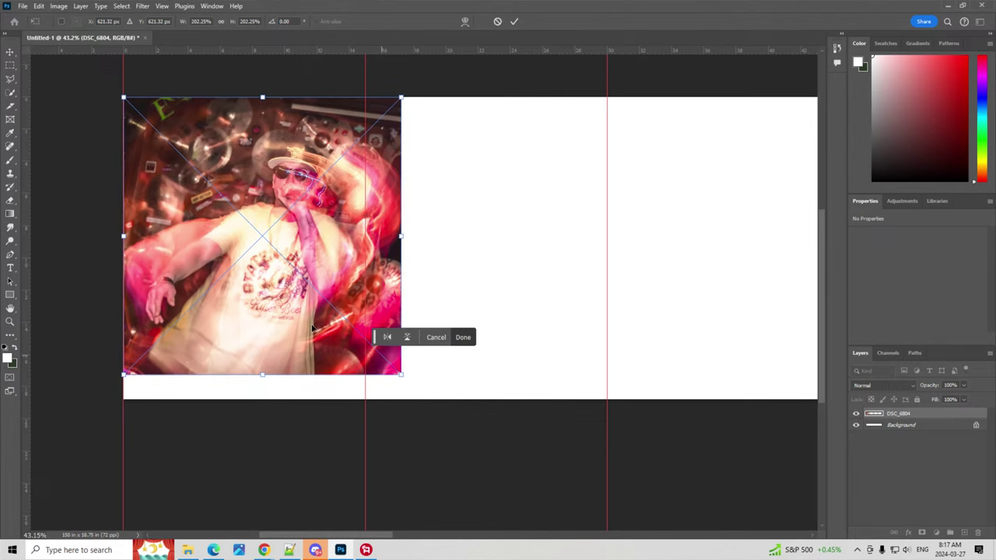
{"action": "left_click_drag", "start_coordinate": [313, 330], "coordinate": [300, 331]}
{"action": "left_click_drag", "start_coordinate": [390, 374], "coordinate": [397, 419]}
{"action": "left_click_drag", "start_coordinate": [305, 289], "coordinate": [313, 291]}
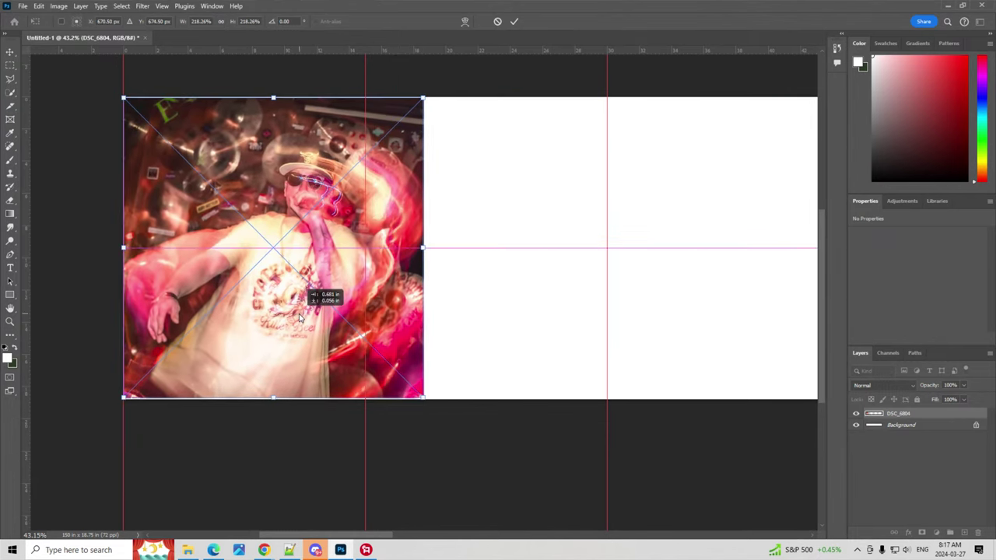
{"action": "mouse_move", "coordinate": [422, 398]}
{"action": "left_mouse_down"}
{"action": "mouse_move", "coordinate": [371, 400]}
{"action": "mouse_move", "coordinate": [395, 399]}
{"action": "left_mouse_up"}
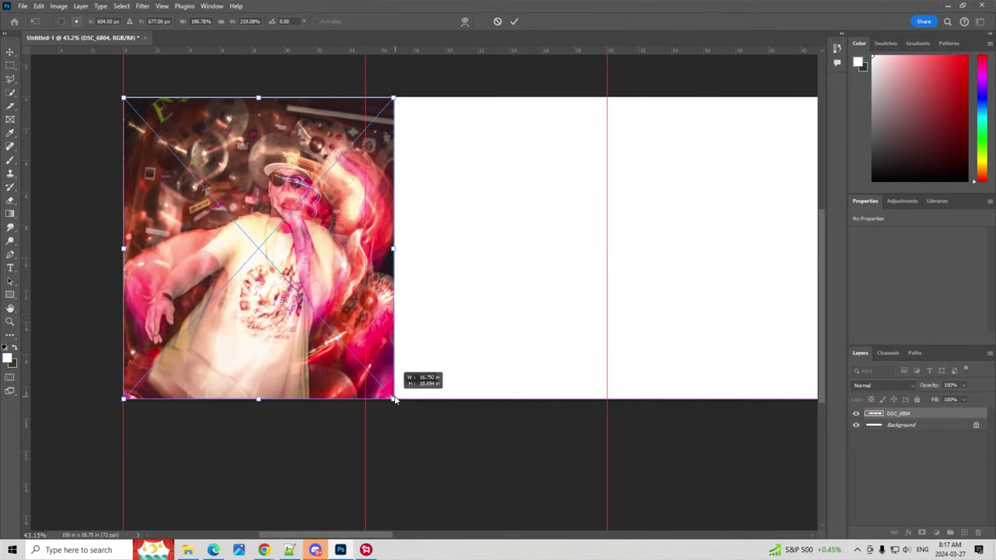
{"action": "left_click", "coordinate": [296, 341]}
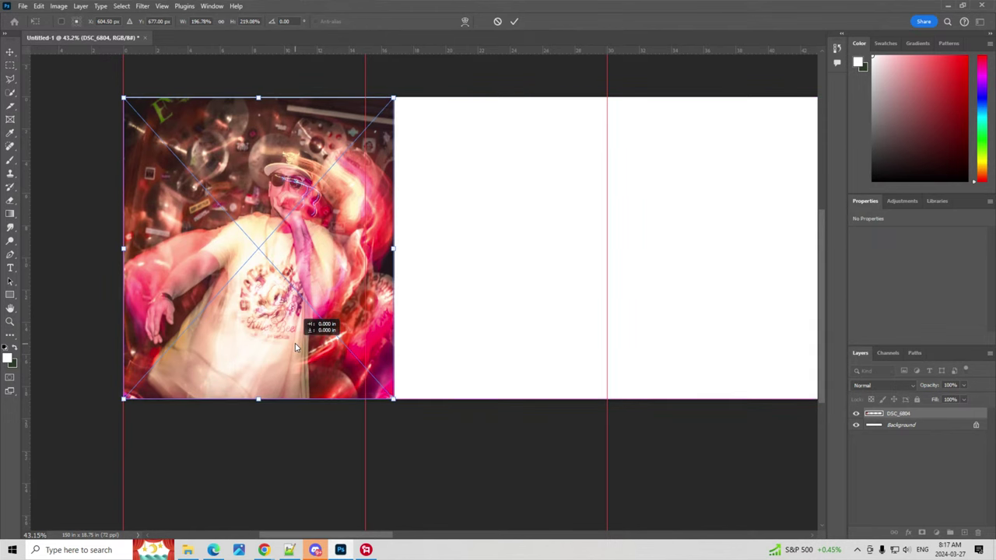
{"action": "left_click", "coordinate": [10, 51]}
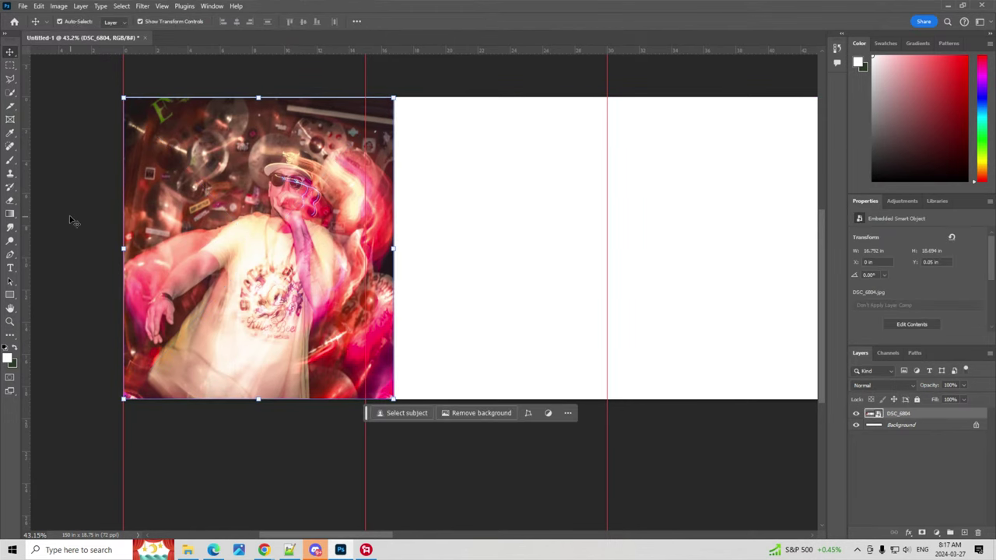
- Align DSC_6804 flush with the canvas top and stretch it to the full 18.75-inch height
{"action": "left_click_drag", "start_coordinate": [250, 209], "coordinate": [250, 212]}
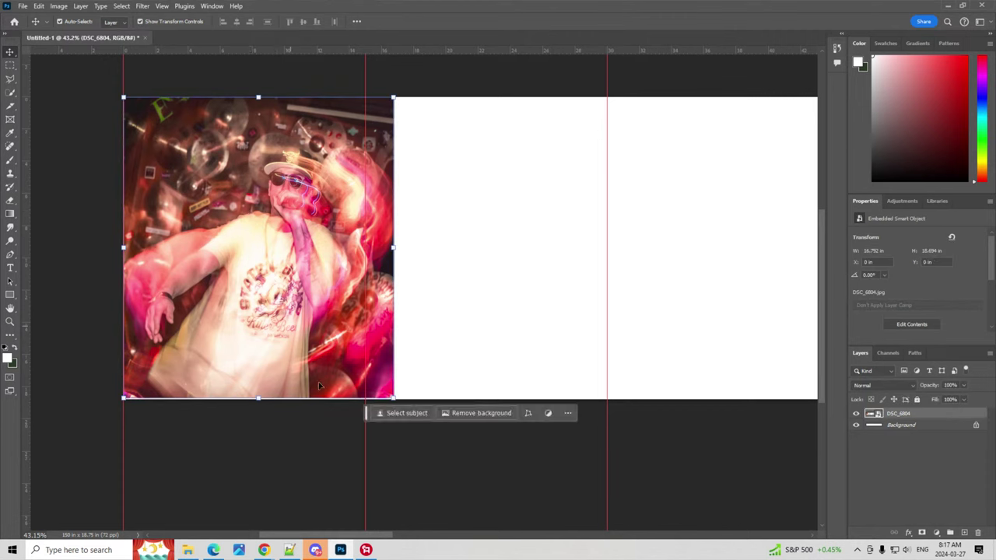
{"action": "key", "text": "ctrl+t"}
{"action": "left_click_drag", "start_coordinate": [257, 402], "coordinate": [260, 407]}
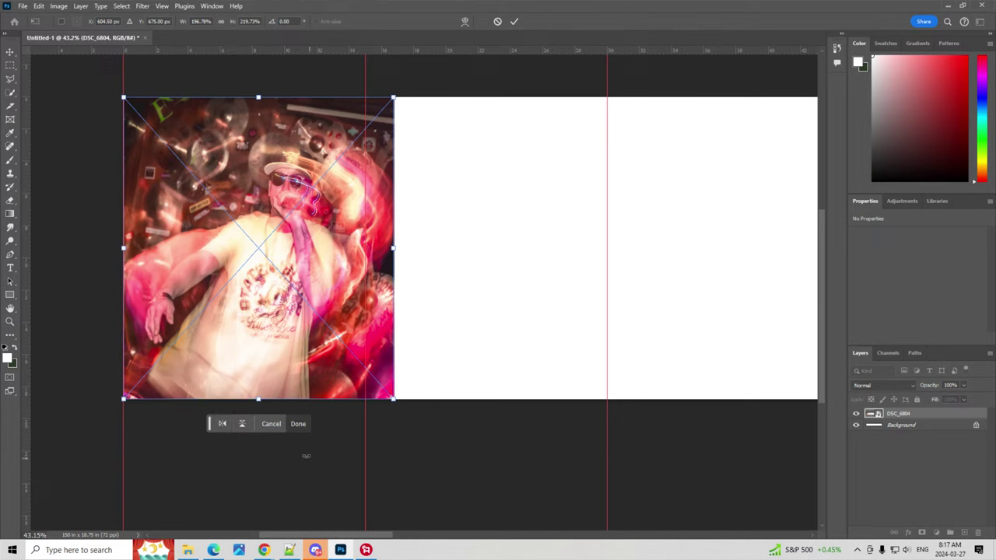
{"action": "left_click", "coordinate": [11, 51]}
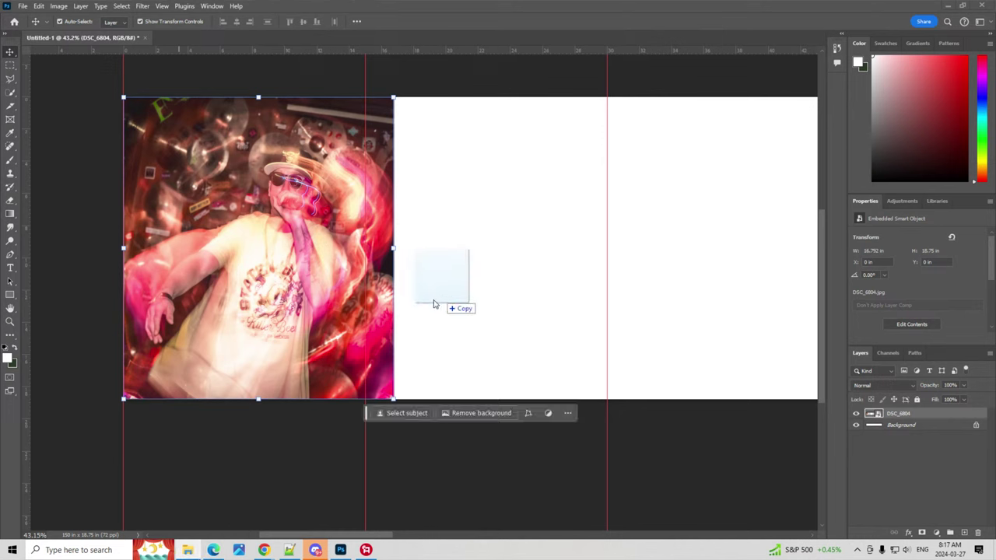
- Place DSC_6830 in the second panel, snapped to the guide at full height, then deselect
{"action": "mouse_move", "coordinate": [434, 300]}
{"action": "left_mouse_down"}
{"action": "mouse_move", "coordinate": [470, 249]}
{"action": "mouse_move", "coordinate": [451, 181]}
{"action": "mouse_move", "coordinate": [440, 180]}
{"action": "left_mouse_up"}
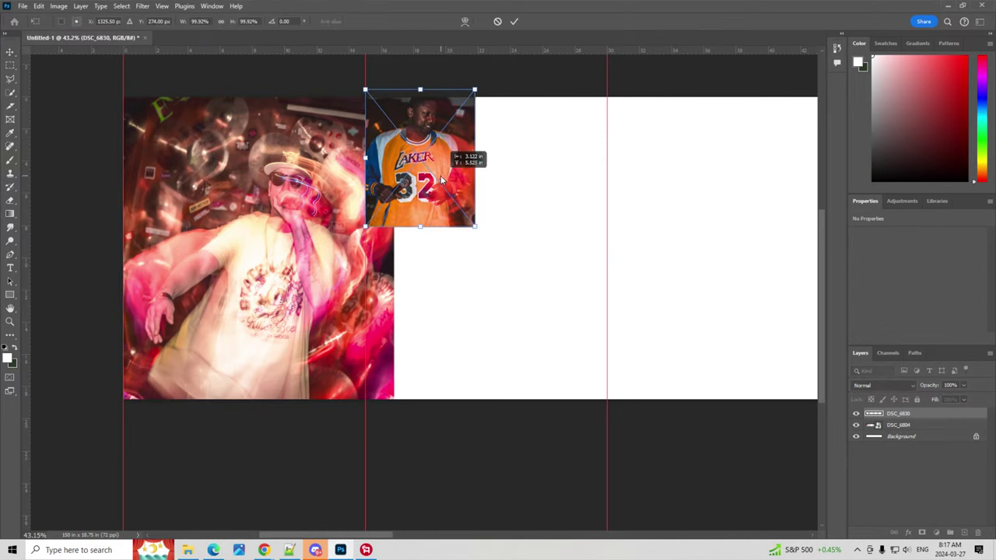
{"action": "left_click_drag", "start_coordinate": [477, 236], "coordinate": [615, 399]}
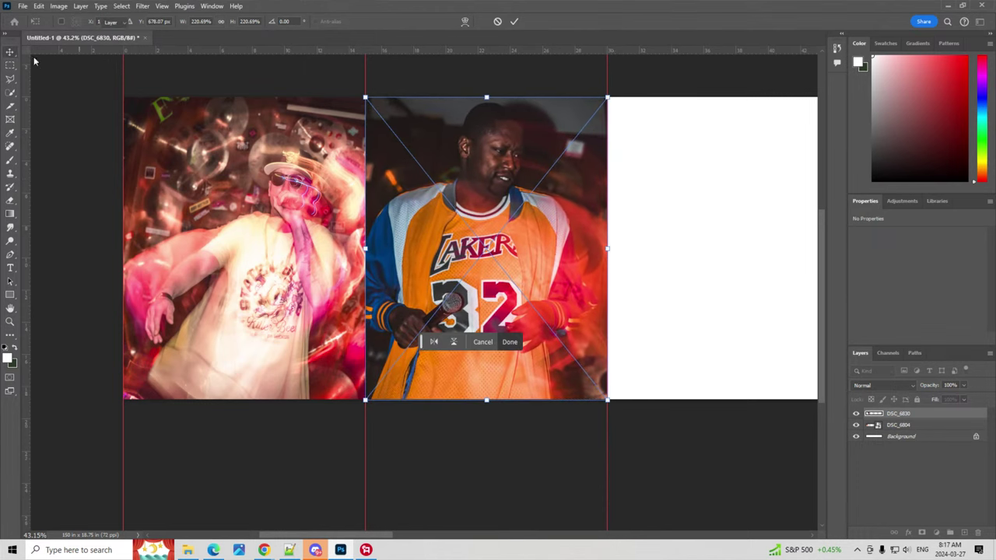
{"action": "left_click", "coordinate": [10, 52]}
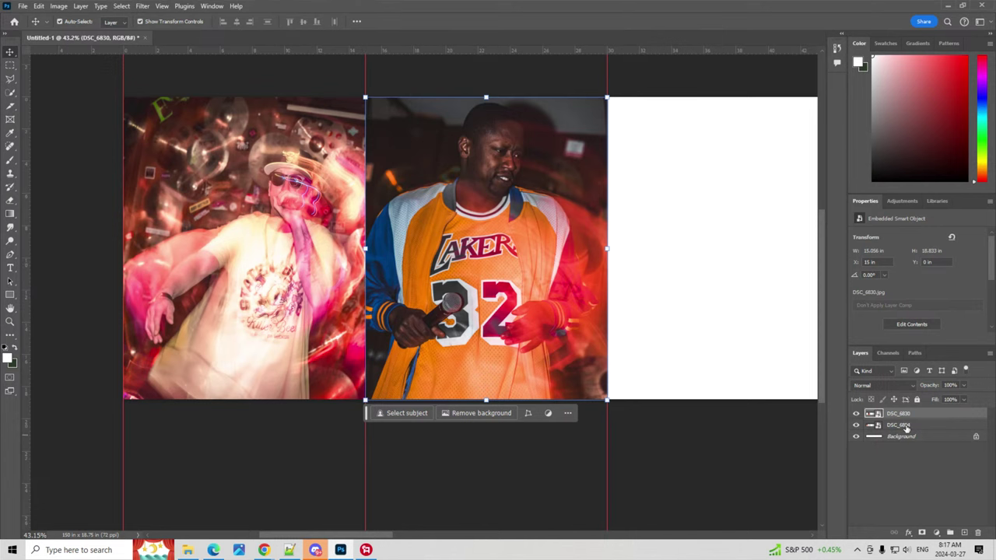
{"action": "left_click", "coordinate": [856, 413]}
{"action": "left_click", "coordinate": [856, 413]}
{"action": "left_click", "coordinate": [396, 501]}
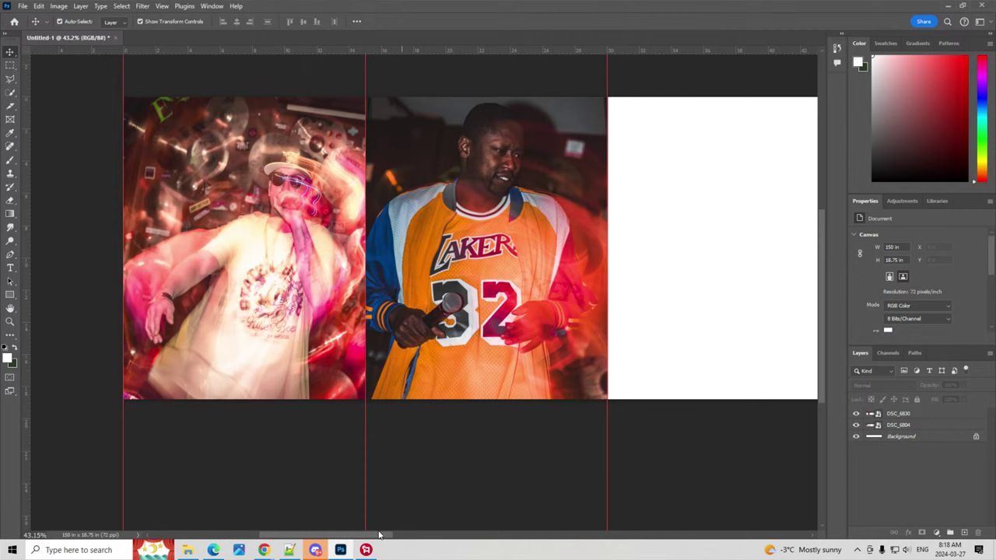
- Place DSC_6747 in the third panel, snapped to the top-left guide at full canvas height
{"action": "left_click_drag", "start_coordinate": [386, 536], "coordinate": [439, 538]}
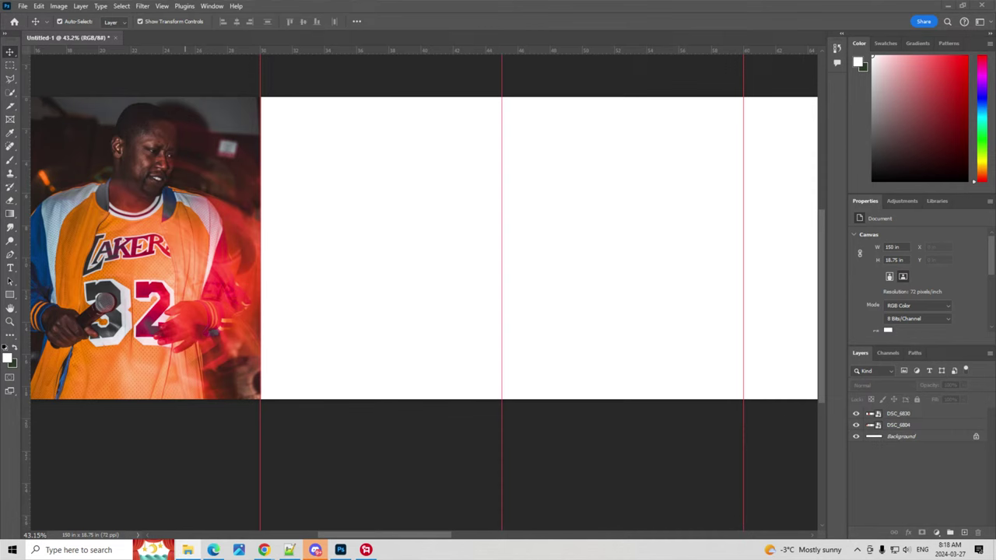
{"action": "left_click_drag", "start_coordinate": [71, 292], "coordinate": [322, 289]}
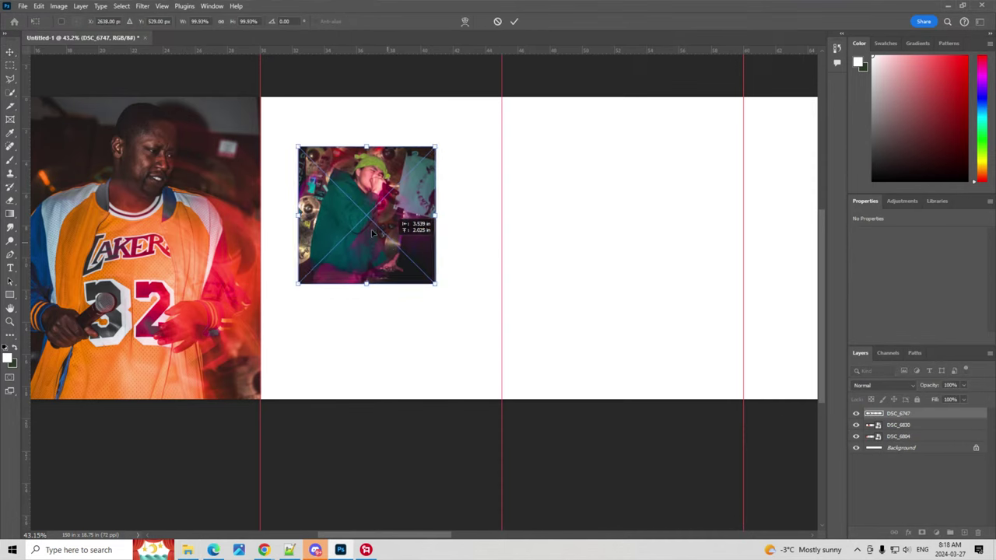
{"action": "mouse_move", "coordinate": [371, 229]}
{"action": "left_mouse_down"}
{"action": "mouse_move", "coordinate": [343, 194]}
{"action": "mouse_move", "coordinate": [355, 196]}
{"action": "left_mouse_up"}
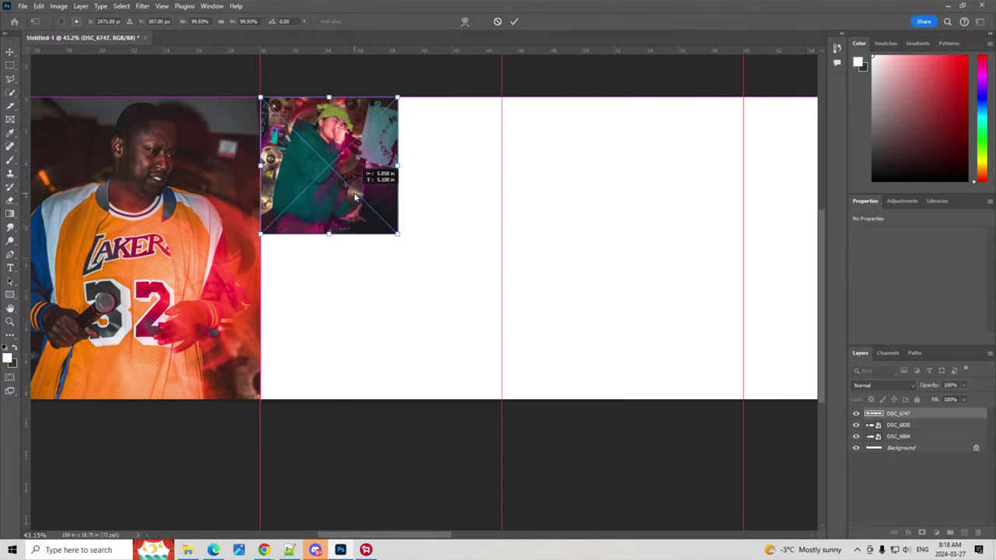
{"action": "mouse_move", "coordinate": [397, 233]}
{"action": "left_mouse_down"}
{"action": "mouse_move", "coordinate": [506, 463]}
{"action": "mouse_move", "coordinate": [511, 452]}
{"action": "left_mouse_up"}
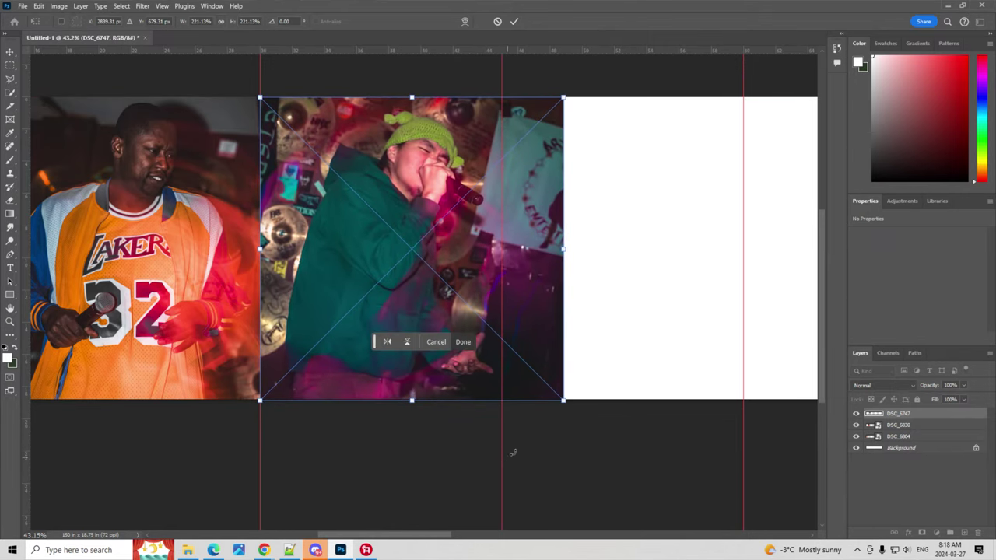
{"action": "left_click", "coordinate": [11, 52]}
- Deselect the layer and drag the DSC_6782 photo onto the canvas
{"action": "left_click", "coordinate": [381, 428]}
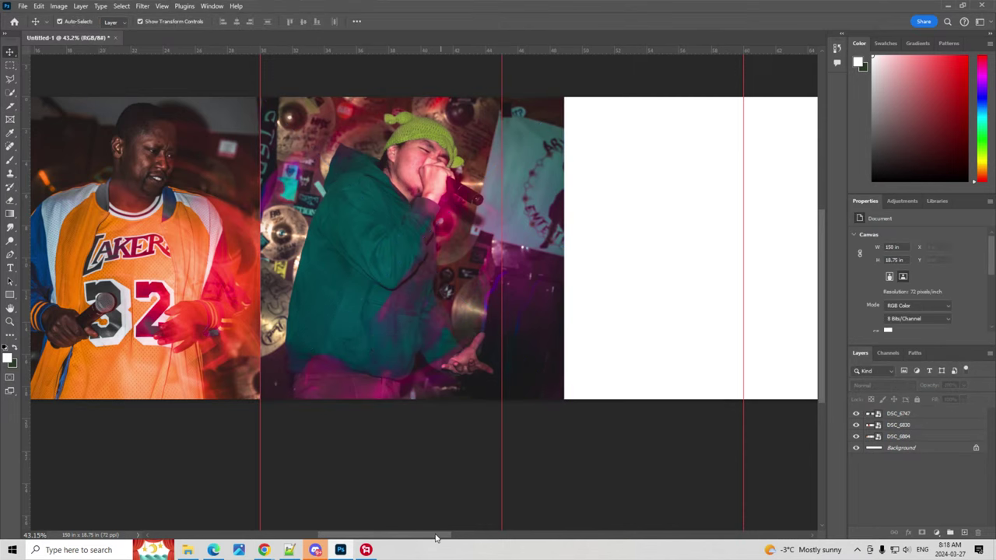
{"action": "left_click_drag", "start_coordinate": [436, 537], "coordinate": [499, 537]}
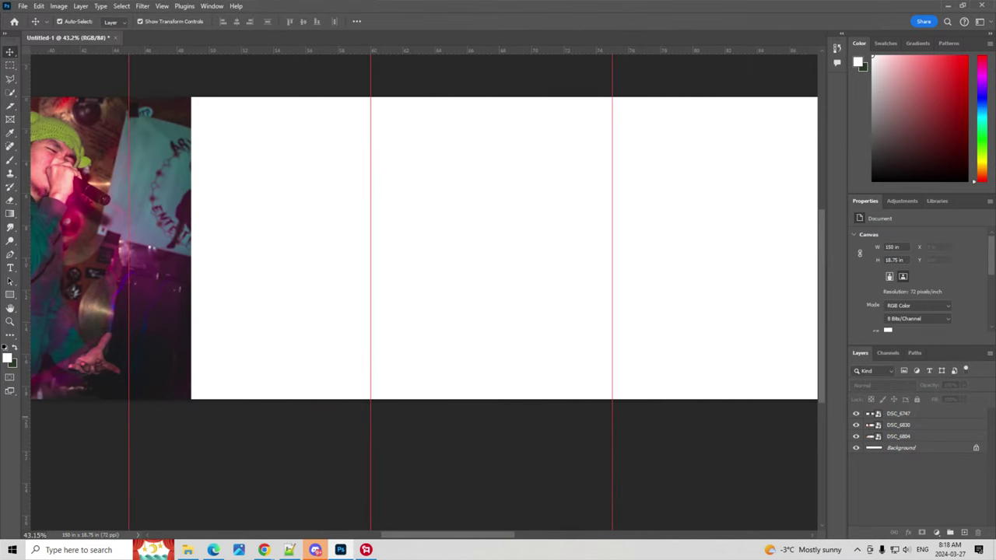
{"action": "left_click_drag", "start_coordinate": [105, 353], "coordinate": [311, 200]}
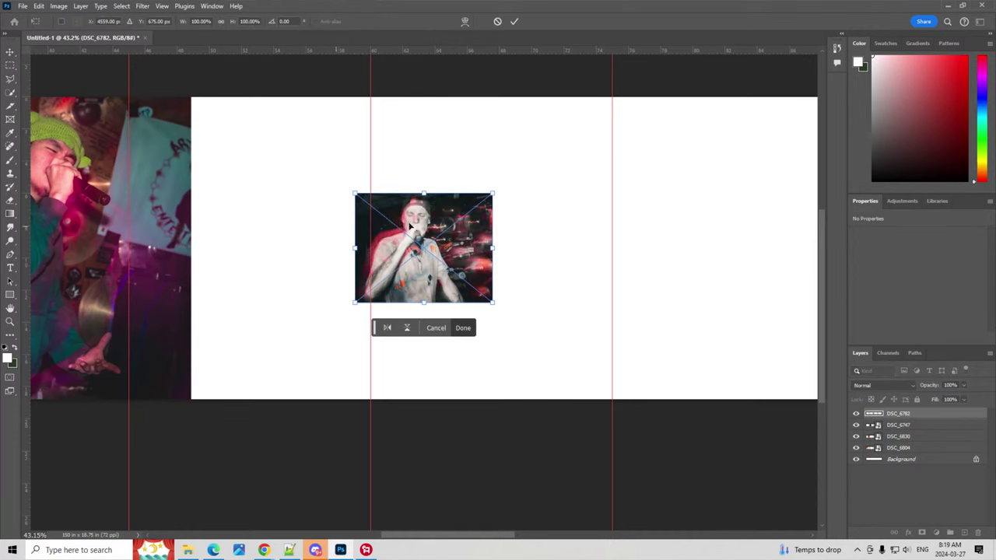
- Snap DSC_6782 to the panel's top-left guide corner, scale it to full canvas height, and commit
{"action": "left_click_drag", "start_coordinate": [400, 211], "coordinate": [215, 138]}
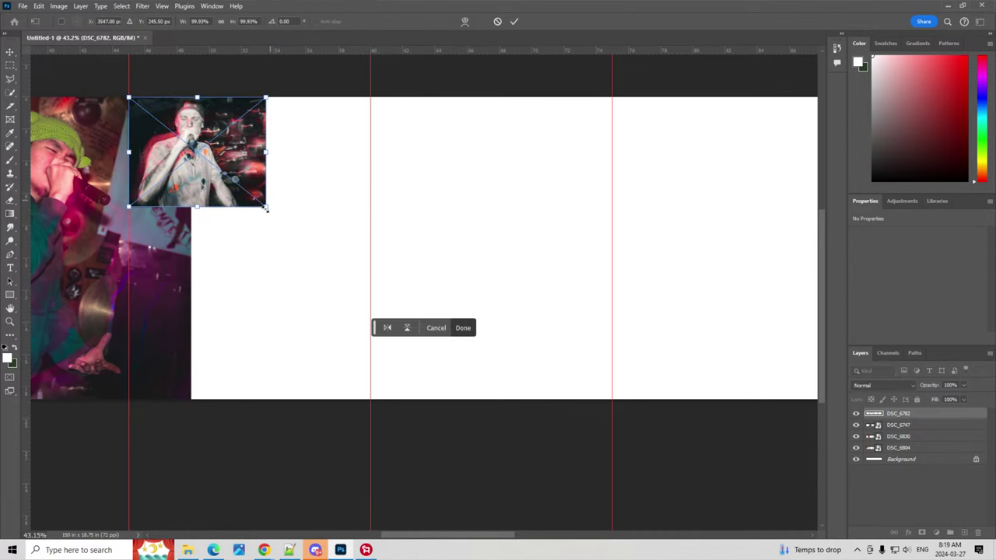
{"action": "left_click_drag", "start_coordinate": [267, 206], "coordinate": [442, 487]}
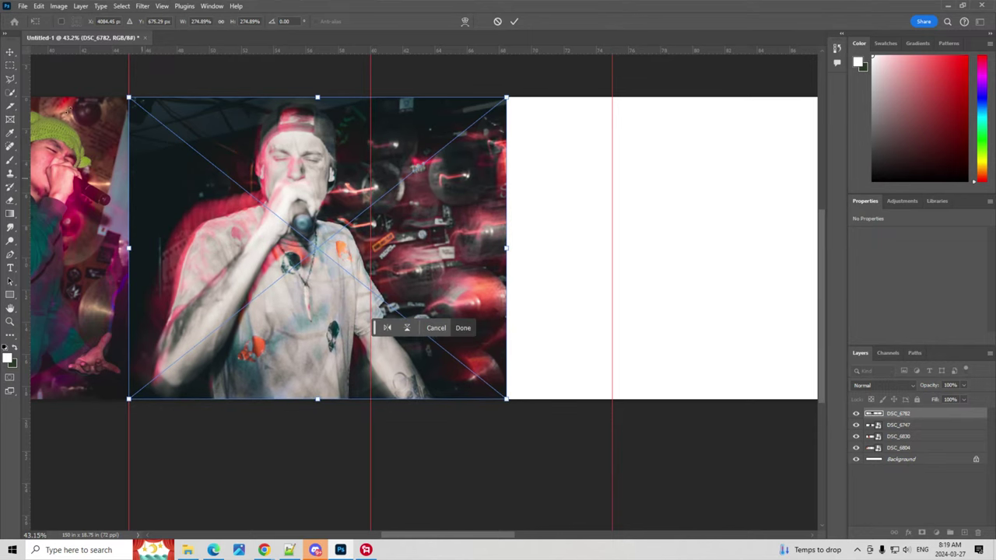
{"action": "left_click", "coordinate": [13, 202]}
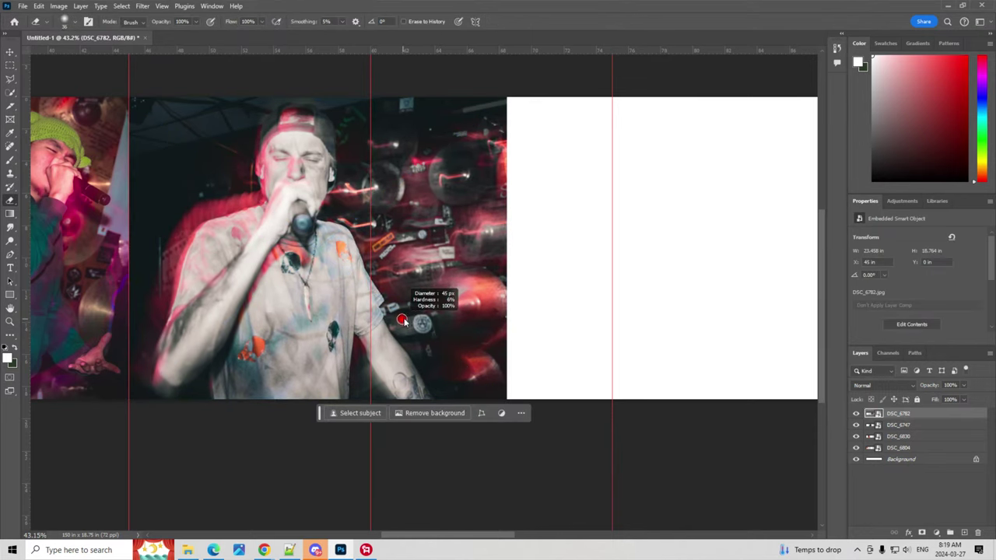
- Rasterize DSC_6782, undo trial eraser streaks on the arm, then drag in DSC_6767
{"action": "left_click", "coordinate": [392, 320]}
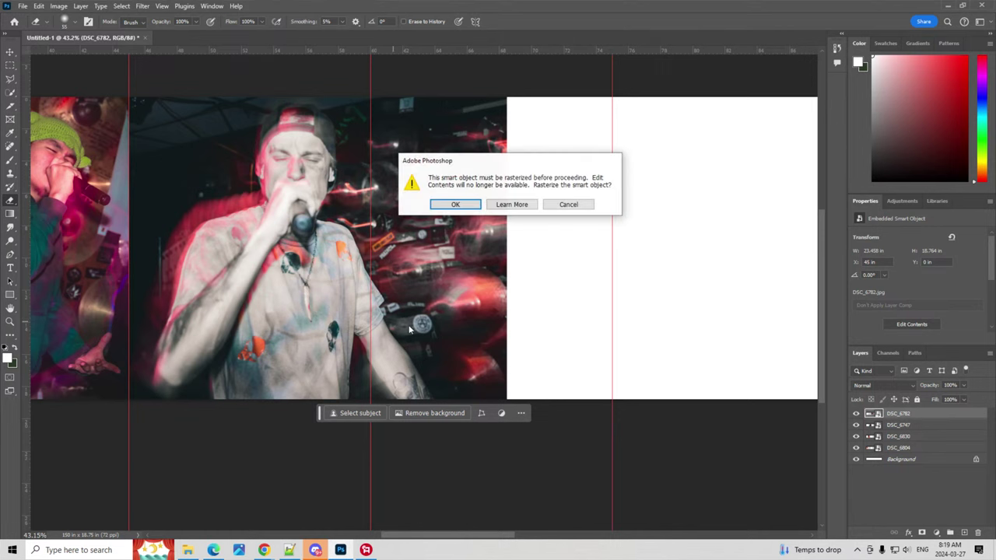
{"action": "left_click", "coordinate": [464, 206]}
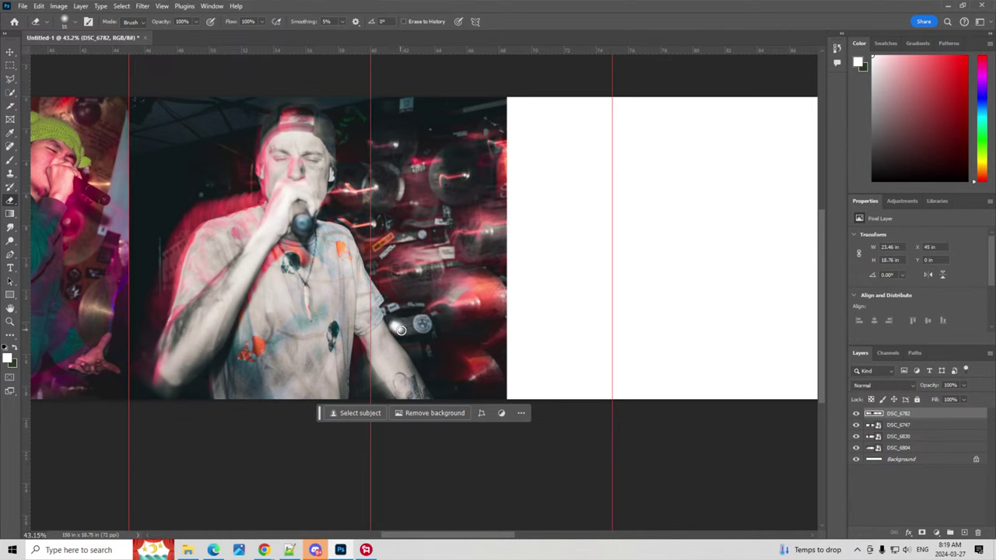
{"action": "mouse_move", "coordinate": [400, 330]}
{"action": "left_mouse_down"}
{"action": "mouse_move", "coordinate": [421, 351]}
{"action": "mouse_move", "coordinate": [397, 328]}
{"action": "mouse_move", "coordinate": [411, 334]}
{"action": "left_mouse_up"}
{"action": "mouse_move", "coordinate": [413, 345]}
{"action": "left_mouse_down"}
{"action": "mouse_move", "coordinate": [407, 334]}
{"action": "mouse_move", "coordinate": [431, 377]}
{"action": "left_mouse_up"}
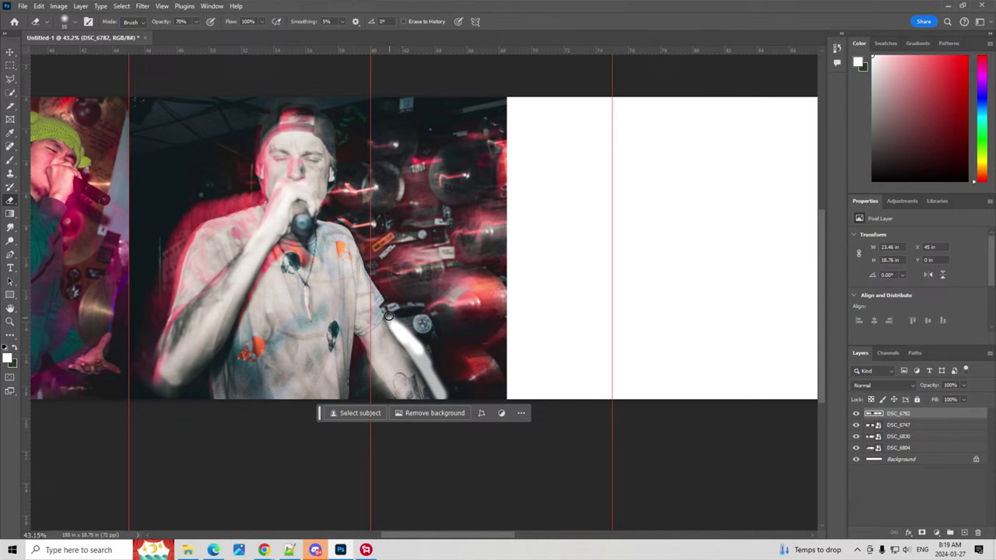
{"action": "left_click_drag", "start_coordinate": [386, 311], "coordinate": [406, 335]}
{"action": "key", "text": "ctrl+z"}
{"action": "key", "text": "ctrl+z"}
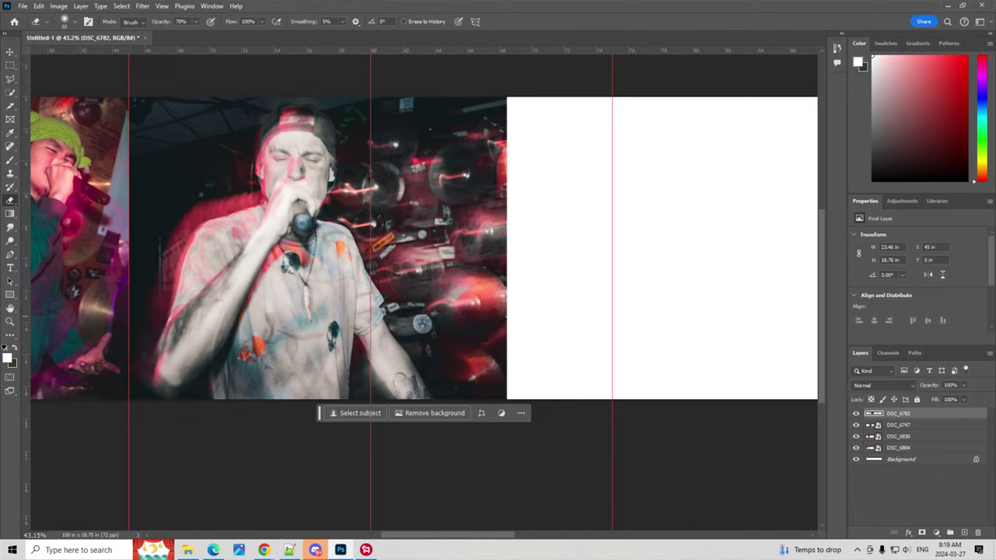
{"action": "mouse_move", "coordinate": [4, 335]}
{"action": "left_mouse_down"}
{"action": "mouse_move", "coordinate": [424, 248]}
{"action": "mouse_move", "coordinate": [480, 167]}
{"action": "left_mouse_up"}
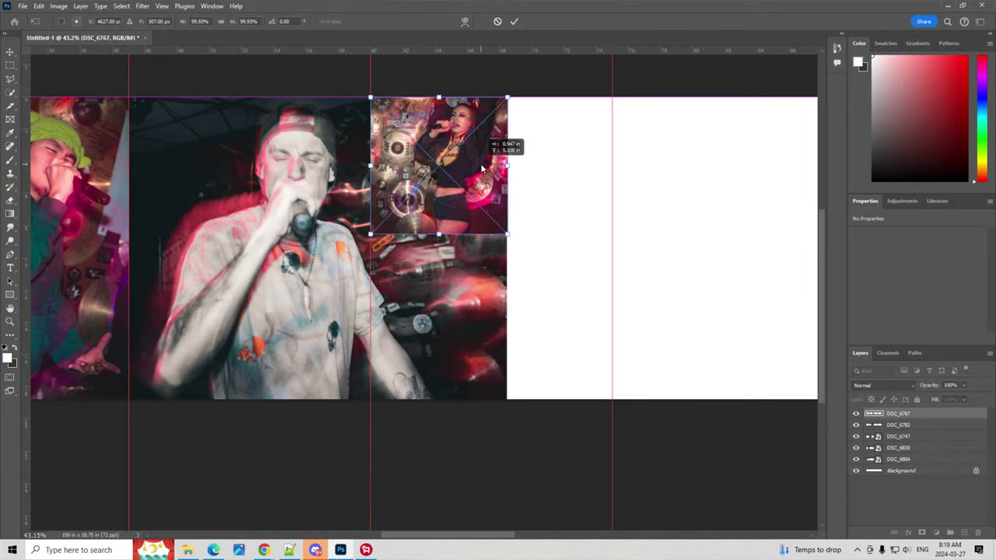
- Scale DSC_6767 to full canvas height, slide it left over the fourth photo, and commit
{"action": "left_click_drag", "start_coordinate": [513, 237], "coordinate": [618, 462]}
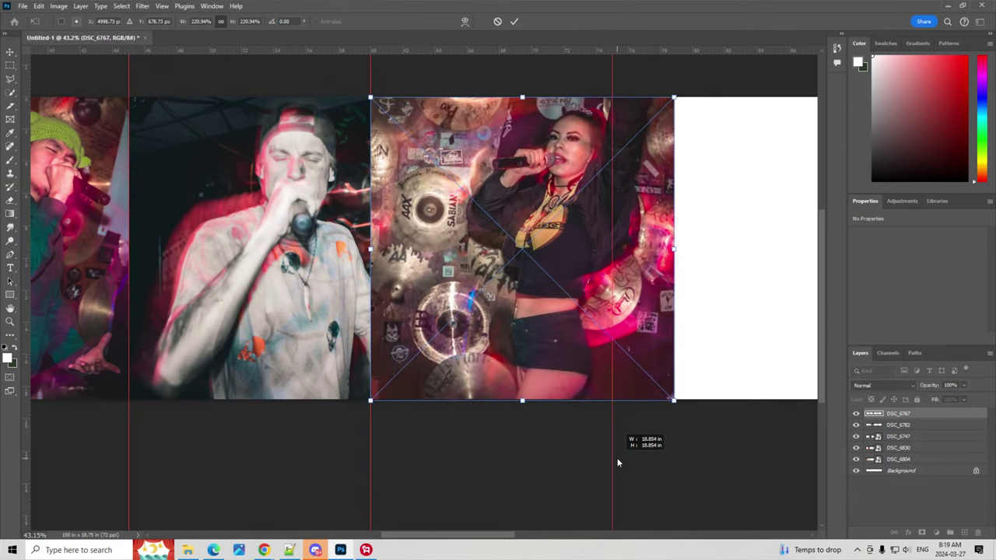
{"action": "left_click_drag", "start_coordinate": [557, 334], "coordinate": [506, 326]}
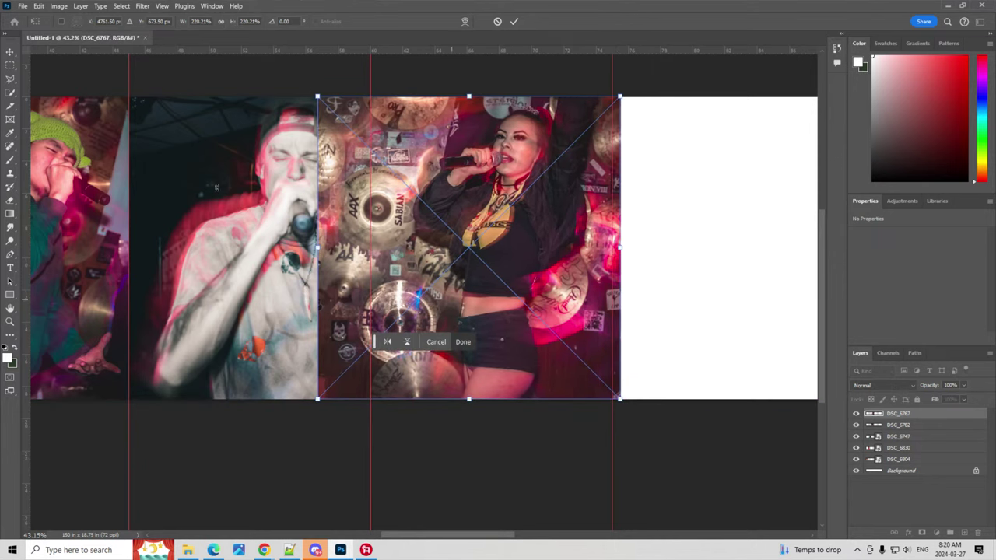
{"action": "left_click", "coordinate": [14, 201]}
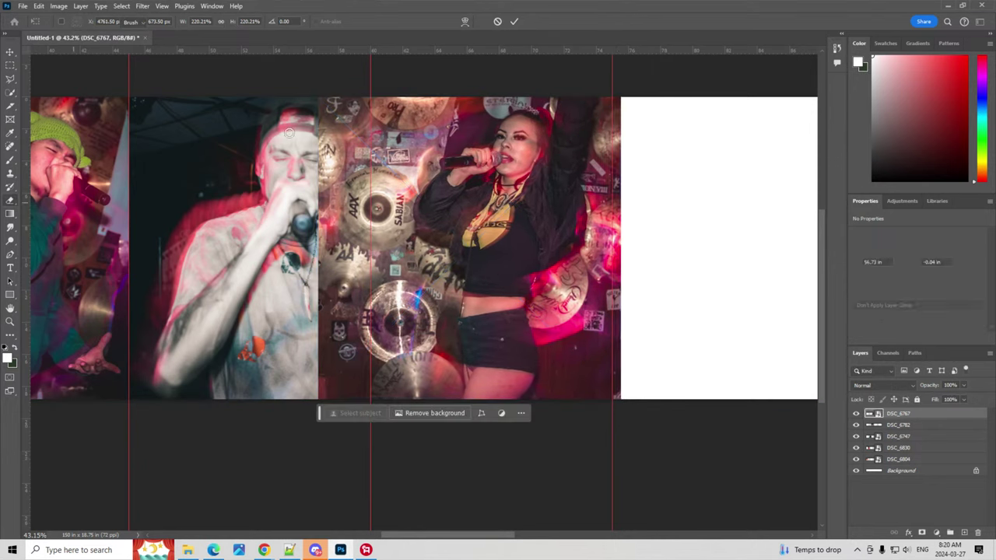
- Rasterize DSC_6767 and erase its left edge strip at full opacity to blend the seam
{"action": "left_click", "coordinate": [340, 97]}
{"action": "left_click", "coordinate": [455, 204]}
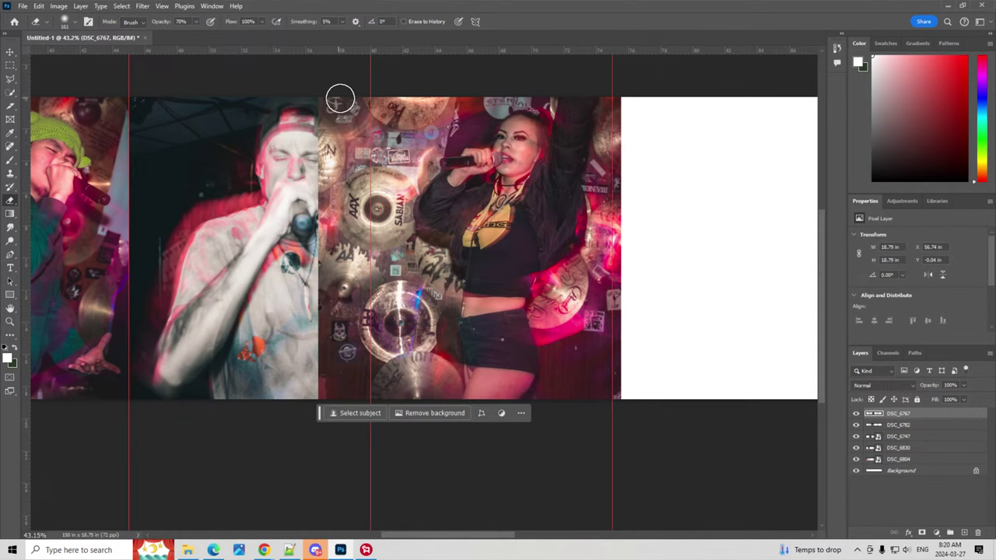
{"action": "left_click_drag", "start_coordinate": [338, 96], "coordinate": [319, 165]}
{"action": "key", "text": "0"}
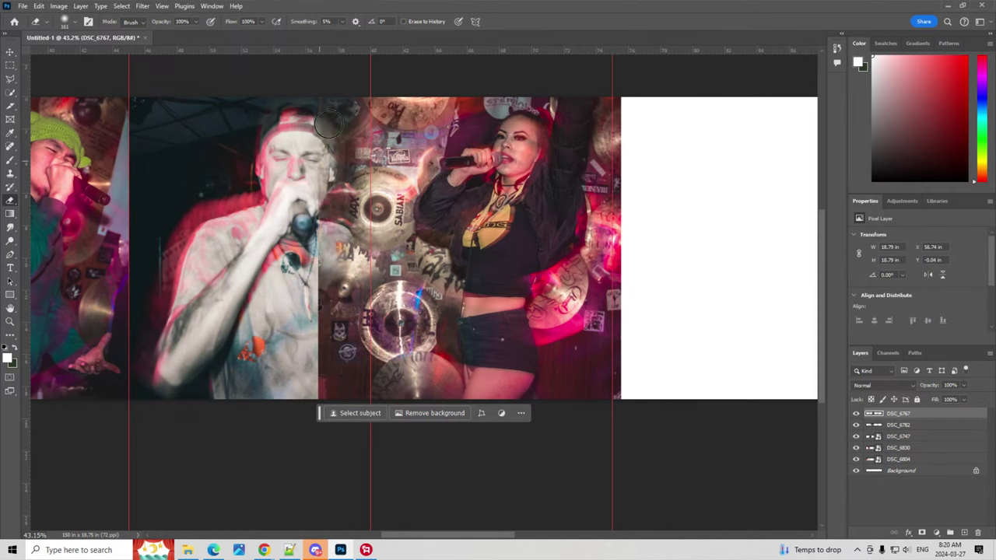
{"action": "left_click_drag", "start_coordinate": [331, 121], "coordinate": [340, 371]}
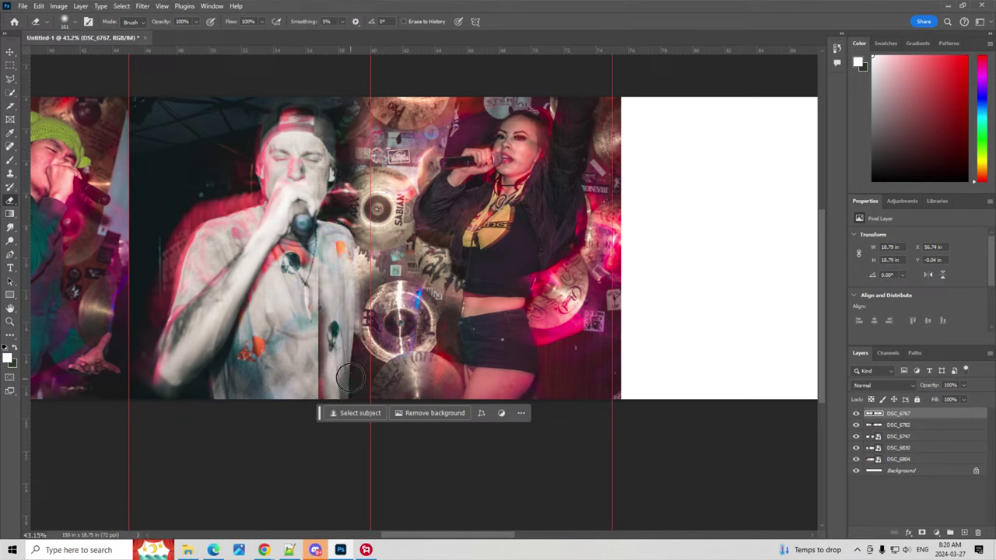
{"action": "left_click_drag", "start_coordinate": [346, 382], "coordinate": [356, 105]}
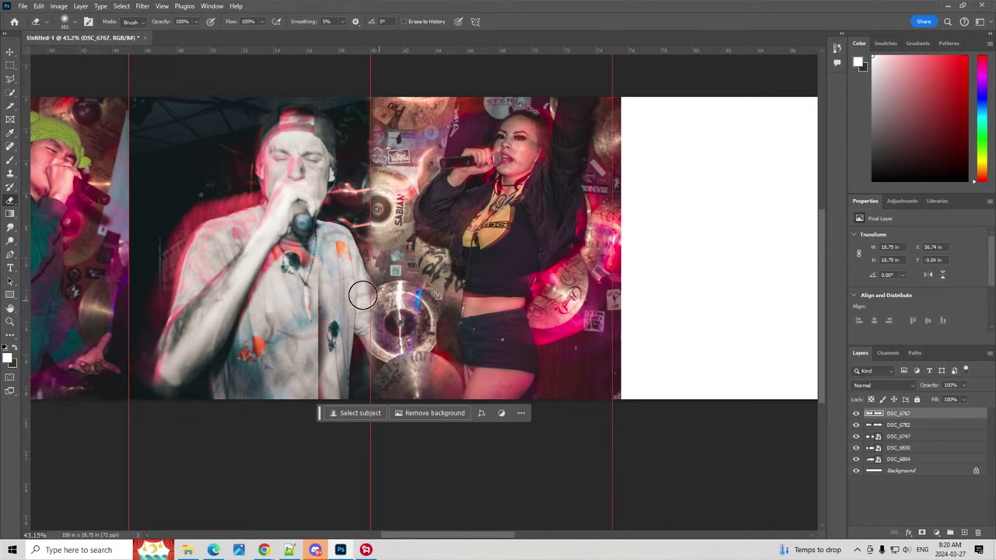
- Erase the lower seam to reveal the man's arm up to the tattoo, then check zoomed out
{"action": "mouse_move", "coordinate": [363, 291]}
{"action": "left_mouse_down"}
{"action": "mouse_move", "coordinate": [403, 361]}
{"action": "mouse_move", "coordinate": [384, 354]}
{"action": "mouse_move", "coordinate": [428, 396]}
{"action": "mouse_move", "coordinate": [406, 379]}
{"action": "mouse_move", "coordinate": [416, 388]}
{"action": "left_mouse_up"}
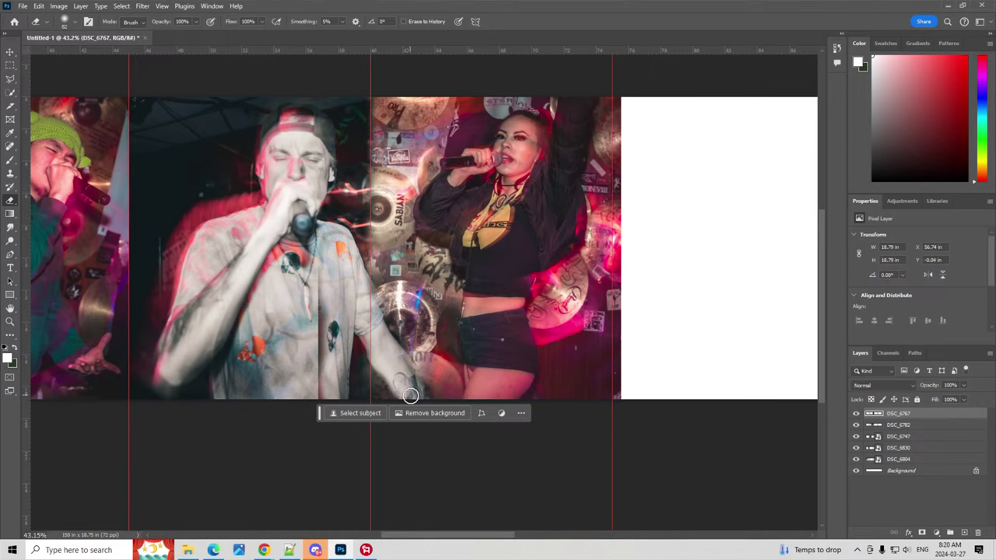
{"action": "scroll", "coordinate": [410, 396], "scroll_direction": "up", "scroll_amount": 4}
{"action": "scroll", "coordinate": [400, 396], "scroll_direction": "up", "scroll_amount": 1}
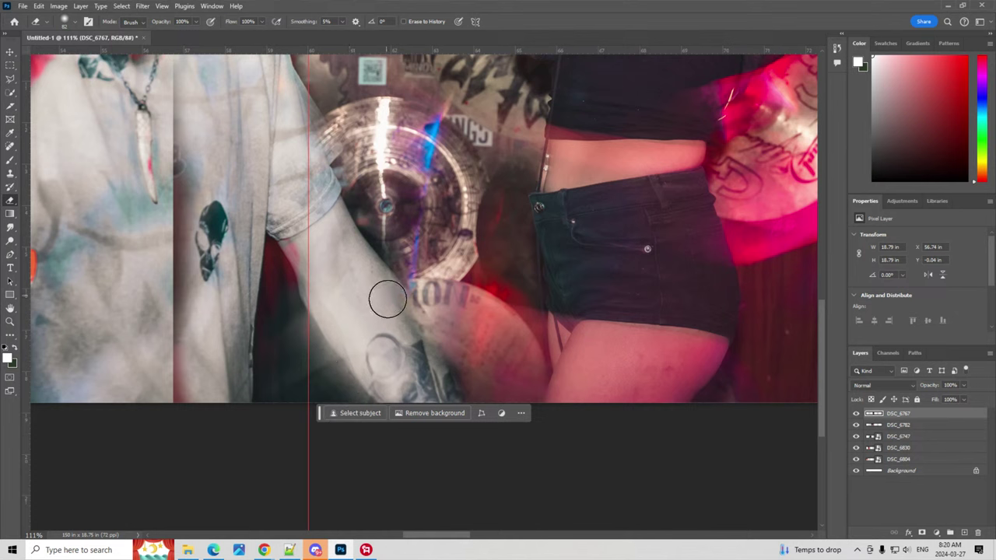
{"action": "mouse_move", "coordinate": [388, 298]}
{"action": "left_mouse_down"}
{"action": "mouse_move", "coordinate": [431, 368]}
{"action": "mouse_move", "coordinate": [349, 244]}
{"action": "left_mouse_up"}
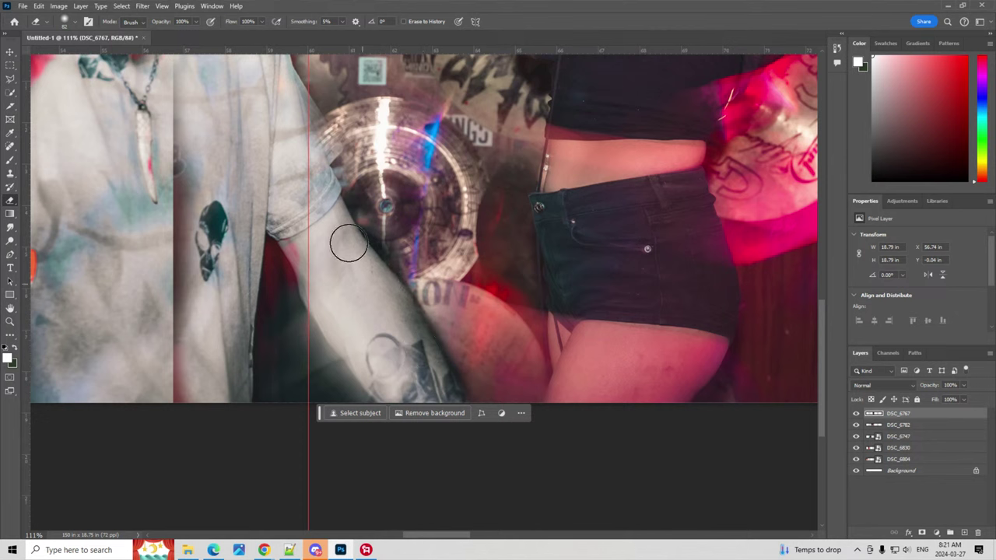
{"action": "scroll", "coordinate": [350, 257], "scroll_direction": "down", "scroll_amount": 4}
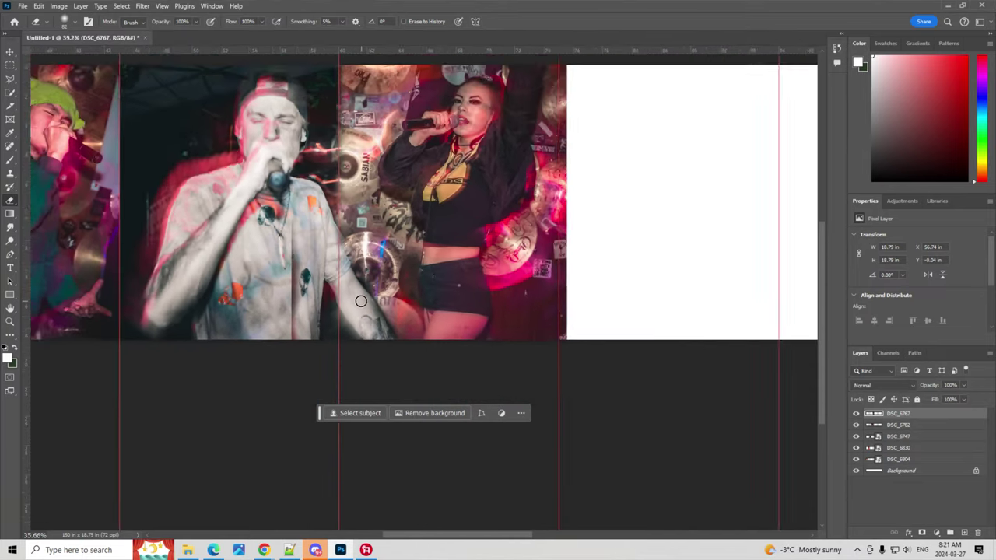
{"action": "scroll", "coordinate": [361, 301], "scroll_direction": "down", "scroll_amount": 2}
{"action": "scroll", "coordinate": [366, 347], "scroll_direction": "up", "scroll_amount": 2}
{"action": "scroll", "coordinate": [381, 350], "scroll_direction": "up", "scroll_amount": 1}
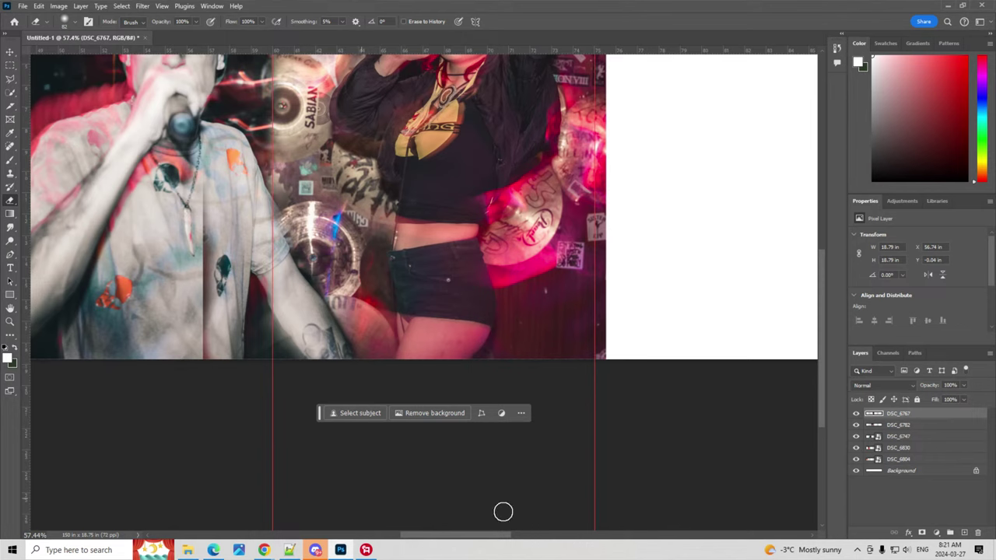
{"action": "scroll", "coordinate": [513, 366], "scroll_direction": "down", "scroll_amount": 2}
{"action": "scroll", "coordinate": [512, 366], "scroll_direction": "down", "scroll_amount": 2}
- Heal two blemishes on the singer's cheek with a small Content-Aware Spot Healing Brush
{"action": "scroll", "coordinate": [512, 365], "scroll_direction": "down", "scroll_amount": 2}
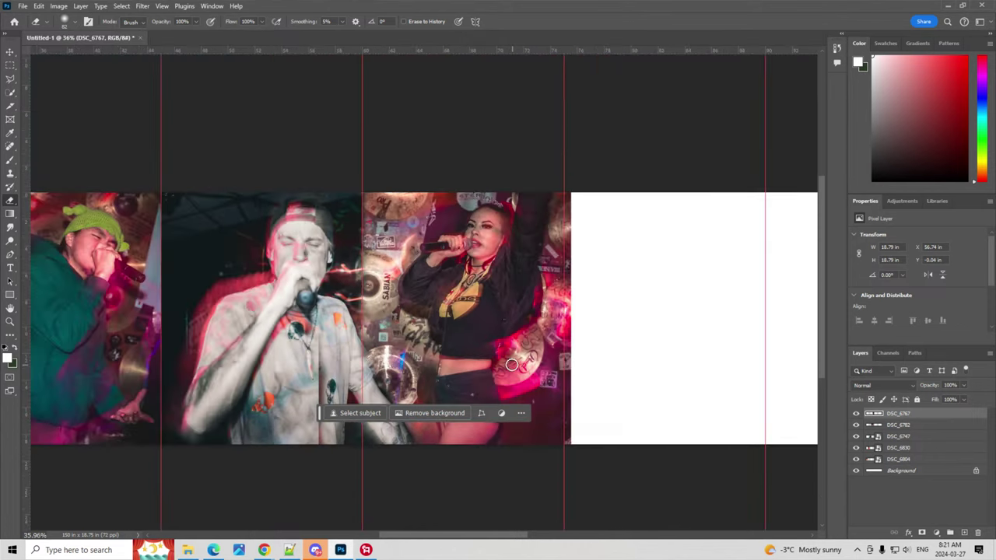
{"action": "scroll", "coordinate": [504, 233], "scroll_direction": "up", "scroll_amount": 3}
{"action": "scroll", "coordinate": [498, 241], "scroll_direction": "up", "scroll_amount": 2}
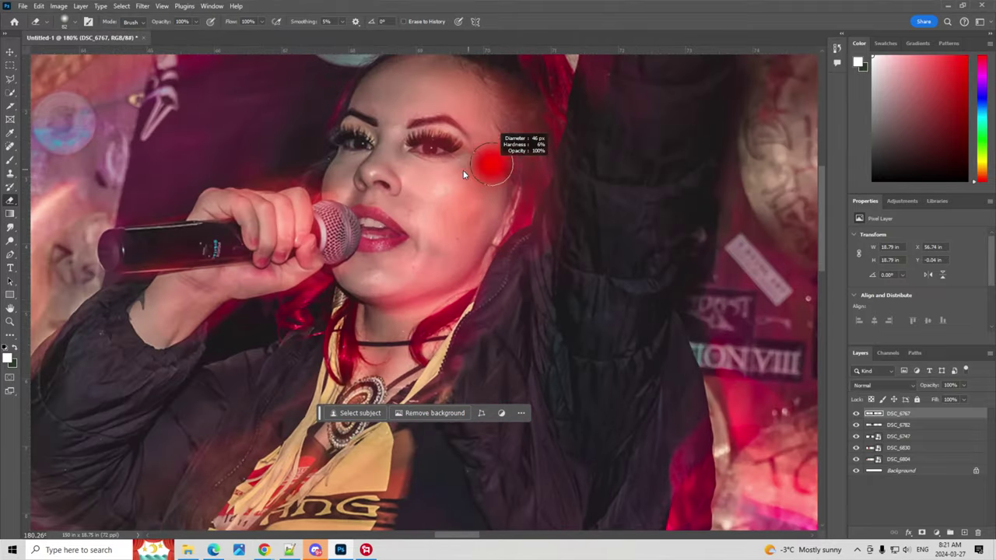
{"action": "scroll", "coordinate": [438, 296], "scroll_direction": "down", "scroll_amount": 3}
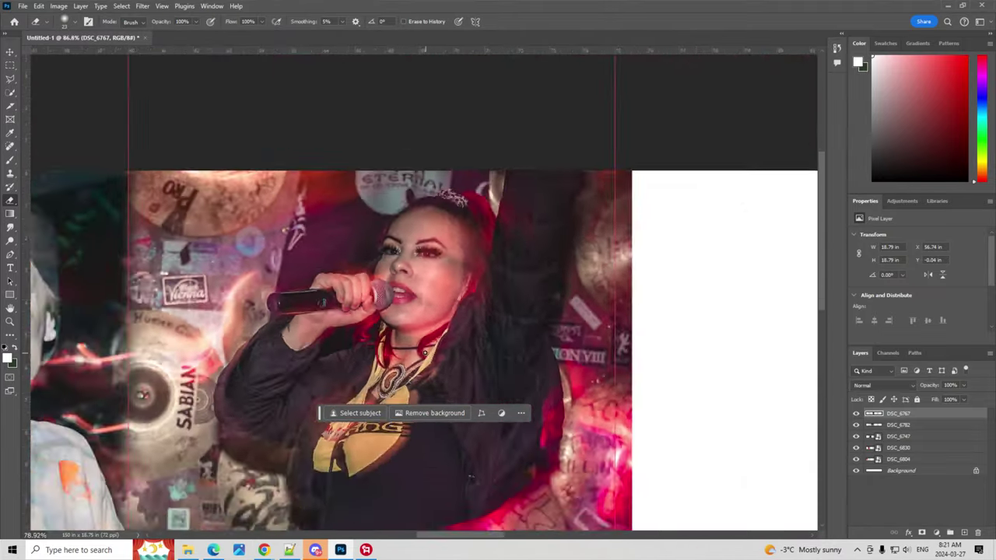
{"action": "scroll", "coordinate": [434, 327], "scroll_direction": "down", "scroll_amount": 2}
{"action": "scroll", "coordinate": [431, 360], "scroll_direction": "down", "scroll_amount": 2}
{"action": "scroll", "coordinate": [431, 359], "scroll_direction": "down", "scroll_amount": 1}
{"action": "scroll", "coordinate": [413, 273], "scroll_direction": "up", "scroll_amount": 2}
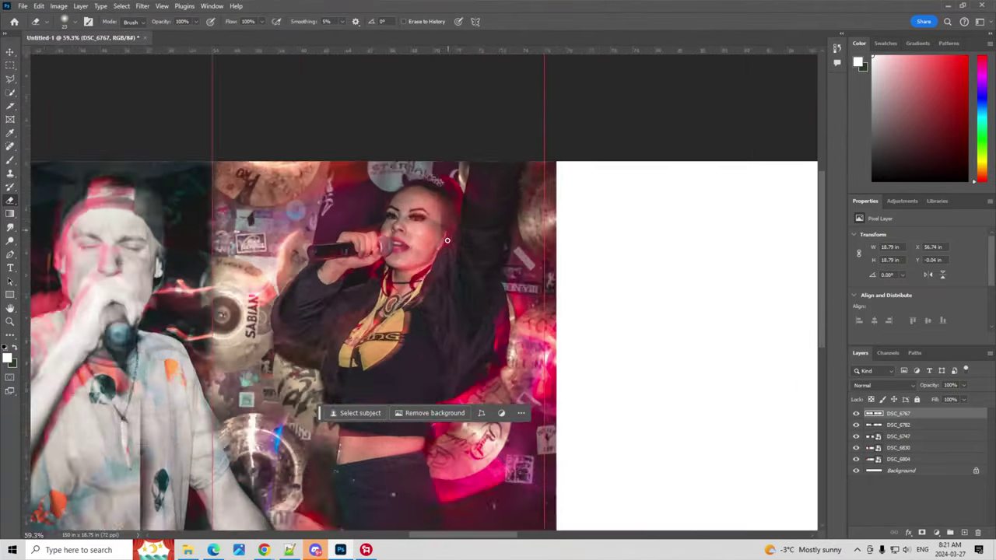
{"action": "scroll", "coordinate": [387, 176], "scroll_direction": "up", "scroll_amount": 2}
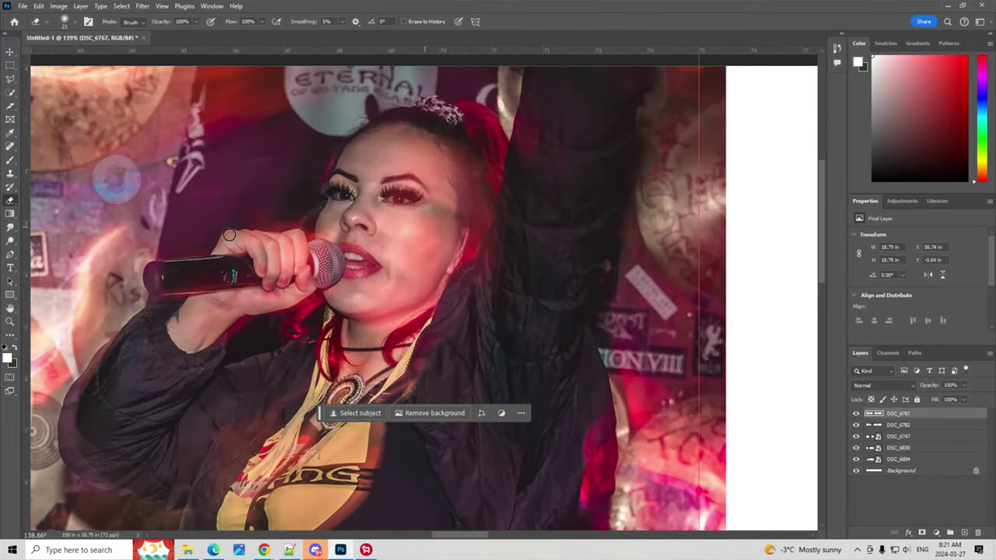
{"action": "left_click", "coordinate": [10, 145]}
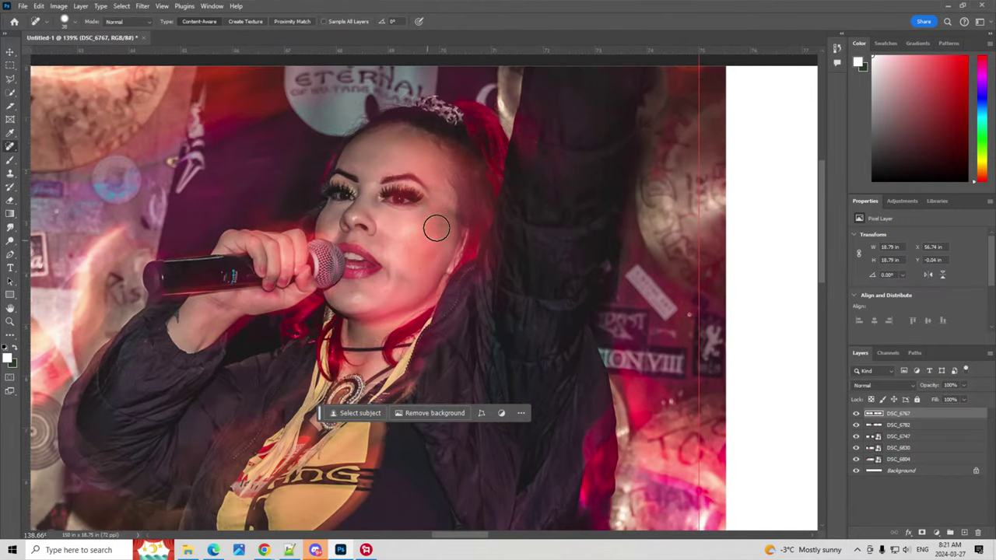
{"action": "left_click_drag", "start_coordinate": [434, 222], "coordinate": [445, 212]}
{"action": "left_click_drag", "start_coordinate": [423, 212], "coordinate": [445, 210]}
{"action": "mouse_move", "coordinate": [443, 221]}
{"action": "left_mouse_down"}
{"action": "mouse_move", "coordinate": [491, 204]}
{"action": "mouse_move", "coordinate": [437, 190]}
{"action": "mouse_move", "coordinate": [434, 233]}
{"action": "left_mouse_up"}
- Shrink the brush further and heal the spots beside the eye and near the eyelashes
{"action": "scroll", "coordinate": [441, 193], "scroll_direction": "up", "scroll_amount": 5, "text": "alt"}
{"action": "scroll", "coordinate": [441, 192], "scroll_direction": "up", "scroll_amount": 3, "text": "alt"}
{"action": "scroll", "coordinate": [432, 195], "scroll_direction": "up", "scroll_amount": 2}
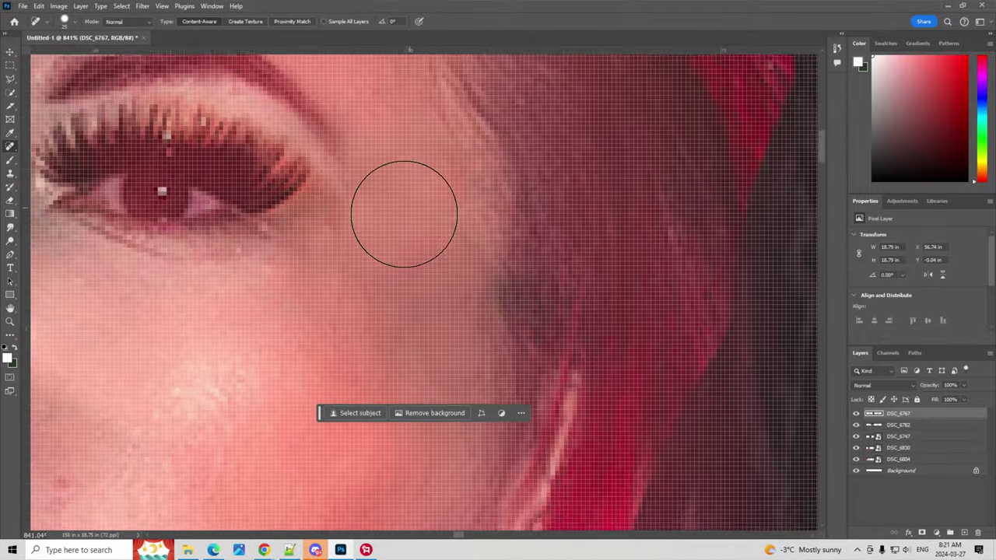
{"action": "right_click", "coordinate": [406, 225], "text": "alt"}
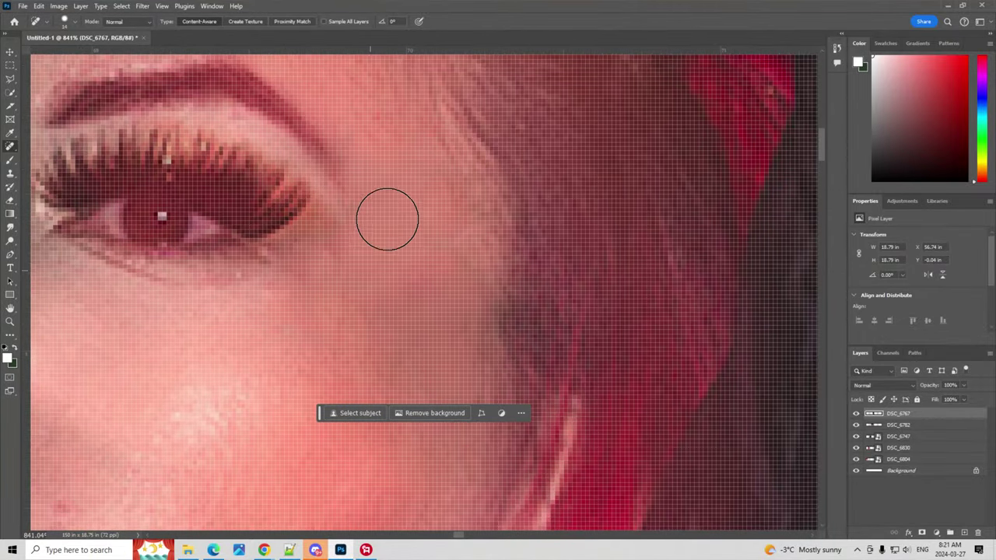
{"action": "right_click", "coordinate": [351, 254], "text": "alt"}
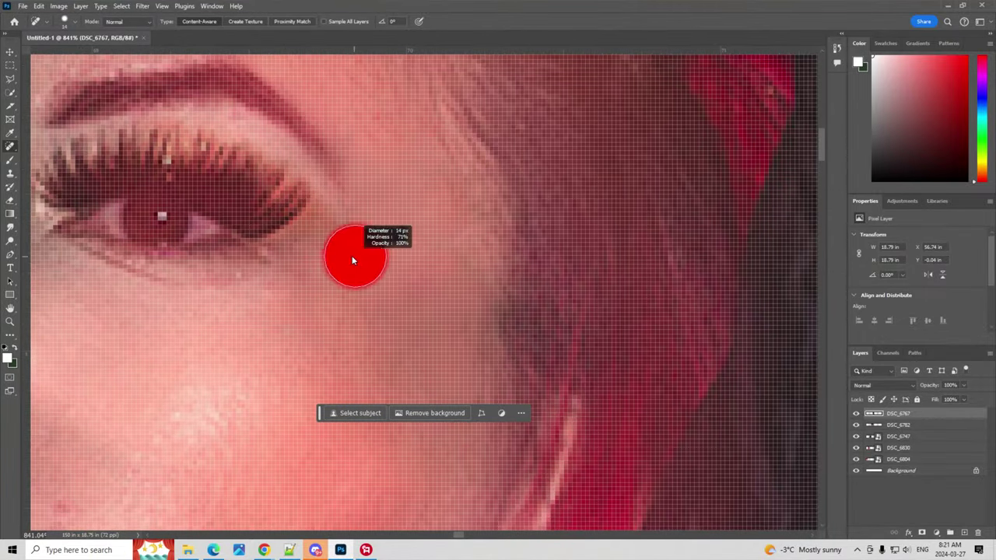
{"action": "left_click", "coordinate": [338, 255]}
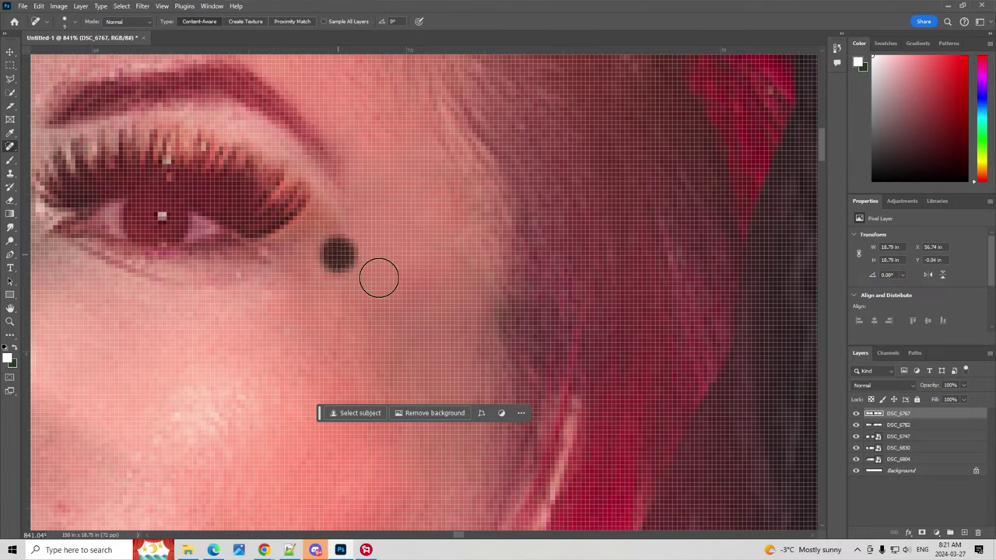
{"action": "right_click", "coordinate": [240, 280], "text": "alt"}
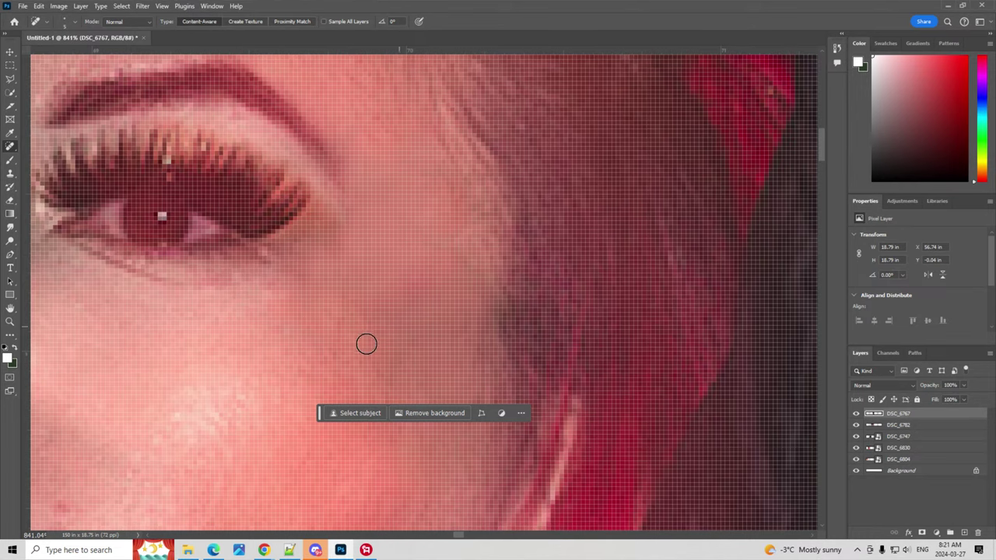
{"action": "scroll", "coordinate": [362, 335], "scroll_direction": "down", "scroll_amount": 3}
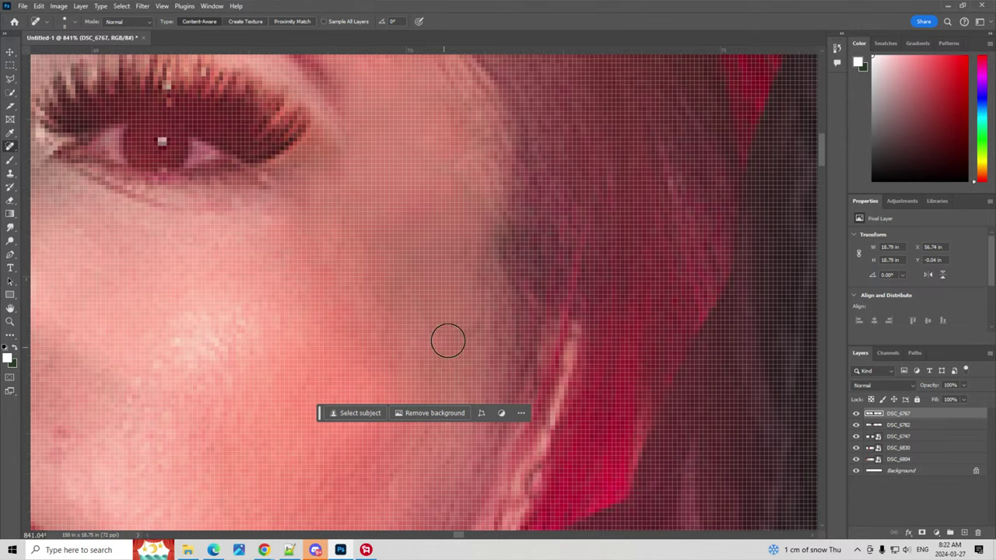
{"action": "scroll", "coordinate": [407, 316], "scroll_direction": "down", "scroll_amount": 5}
{"action": "scroll", "coordinate": [340, 270], "scroll_direction": "up", "scroll_amount": 4}
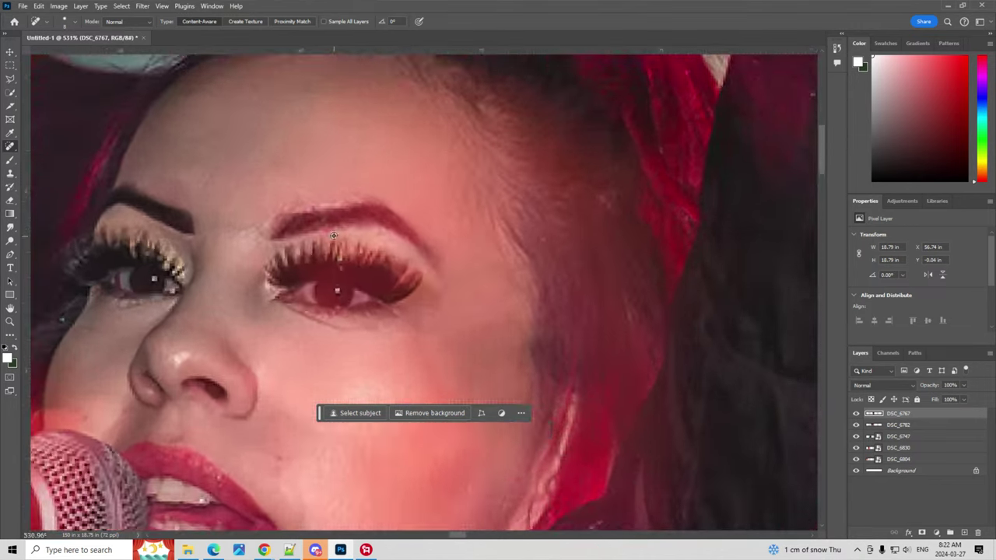
{"action": "scroll", "coordinate": [340, 270], "scroll_direction": "up", "scroll_amount": 3}
{"action": "scroll", "coordinate": [340, 270], "scroll_direction": "up", "scroll_amount": 1}
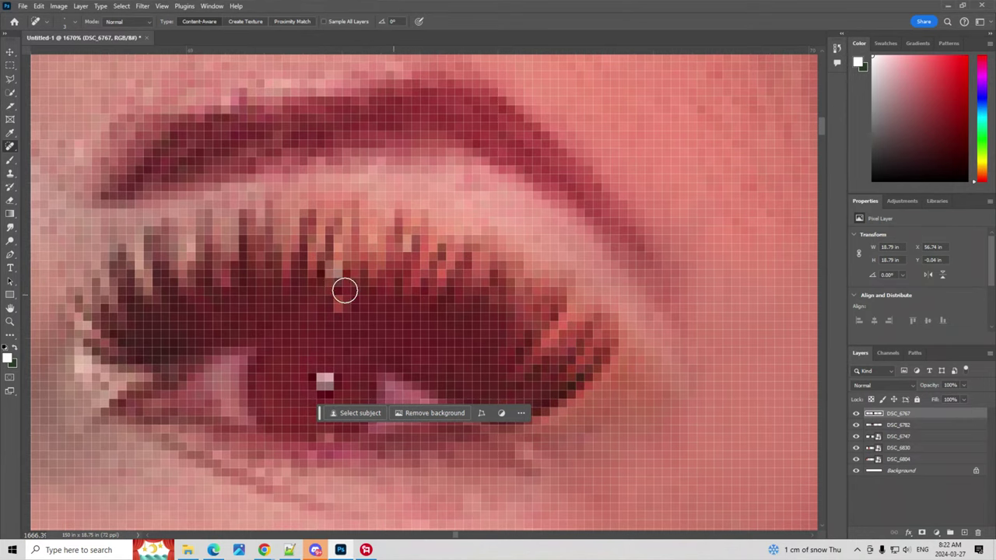
{"action": "left_click", "coordinate": [339, 274]}
{"action": "scroll", "coordinate": [392, 262], "scroll_direction": "down", "scroll_amount": 5}
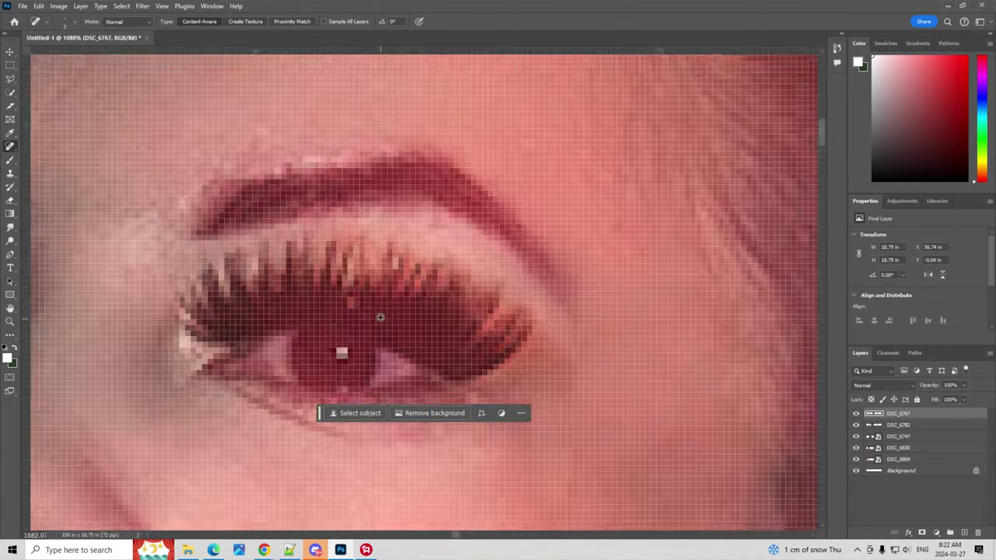
{"action": "scroll", "coordinate": [393, 296], "scroll_direction": "down", "scroll_amount": 5}
{"action": "scroll", "coordinate": [396, 343], "scroll_direction": "down", "scroll_amount": 2}
- Zoom into the legs and spot-heal six specks on the singer's thigh
{"action": "scroll", "coordinate": [393, 354], "scroll_direction": "down", "scroll_amount": 3}
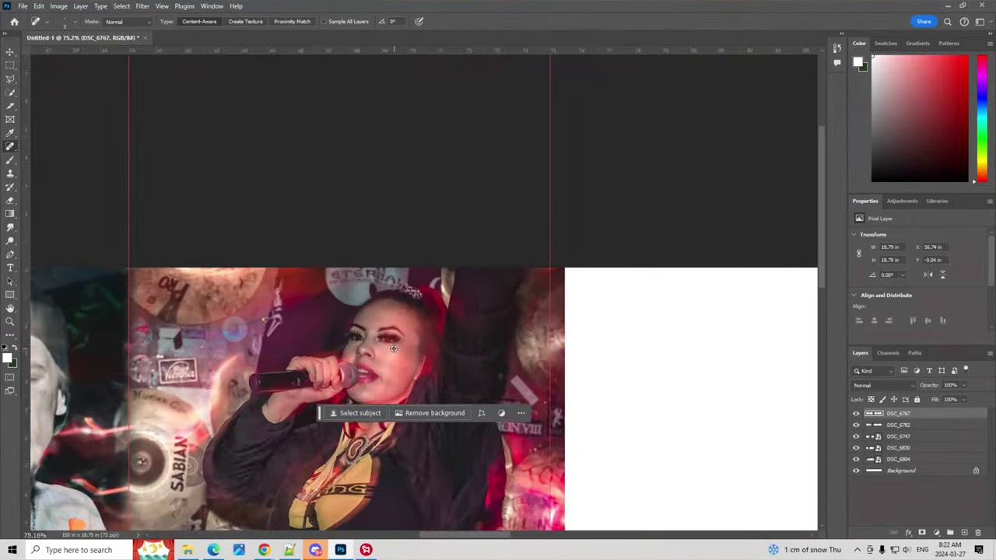
{"action": "scroll", "coordinate": [401, 382], "scroll_direction": "down", "scroll_amount": 2}
{"action": "scroll", "coordinate": [413, 428], "scroll_direction": "down", "scroll_amount": 2}
{"action": "scroll", "coordinate": [428, 483], "scroll_direction": "down", "scroll_amount": 1}
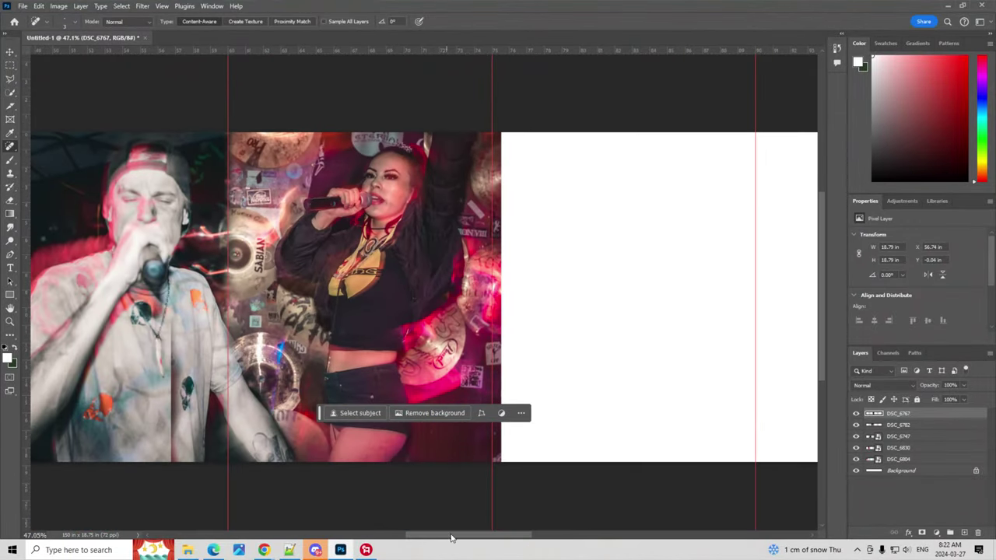
{"action": "left_click_drag", "start_coordinate": [453, 535], "coordinate": [490, 535]}
{"action": "scroll", "coordinate": [144, 425], "scroll_direction": "up", "scroll_amount": 3}
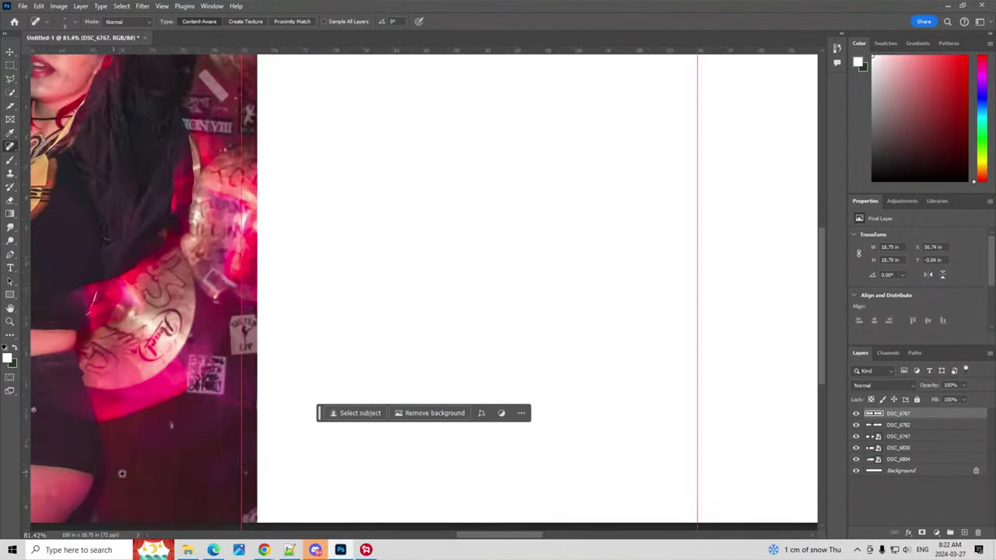
{"action": "scroll", "coordinate": [140, 475], "scroll_direction": "up", "scroll_amount": 2}
{"action": "left_click_drag", "start_coordinate": [474, 536], "coordinate": [414, 539]}
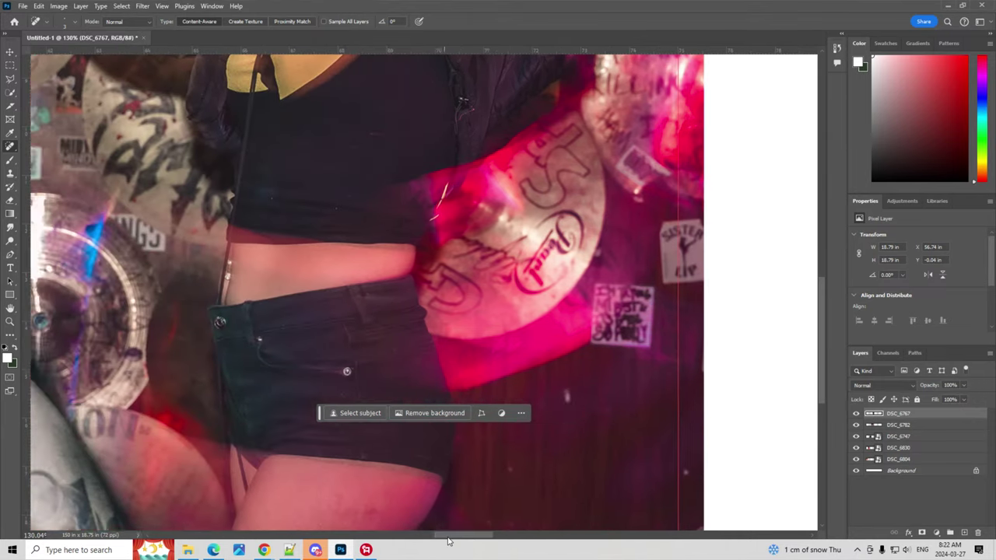
{"action": "scroll", "coordinate": [351, 424], "scroll_direction": "up", "scroll_amount": 2}
{"action": "scroll", "coordinate": [351, 424], "scroll_direction": "up", "scroll_amount": 2}
{"action": "scroll", "coordinate": [351, 420], "scroll_direction": "up", "scroll_amount": 1}
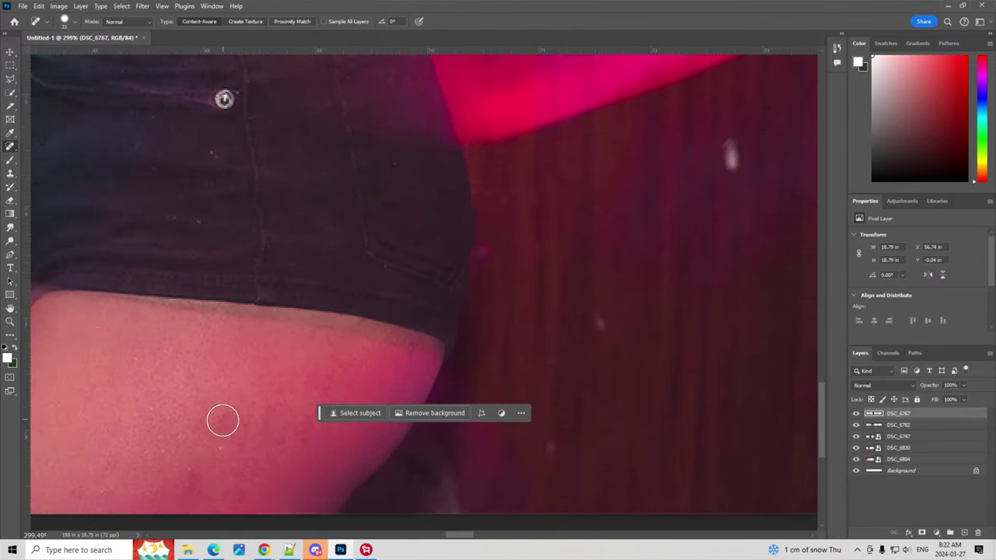
{"action": "left_click", "coordinate": [194, 472]}
{"action": "left_click", "coordinate": [223, 449]}
{"action": "left_click", "coordinate": [201, 392]}
{"action": "left_click", "coordinate": [170, 411]}
{"action": "left_click", "coordinate": [167, 406]}
{"action": "left_click", "coordinate": [162, 410]}
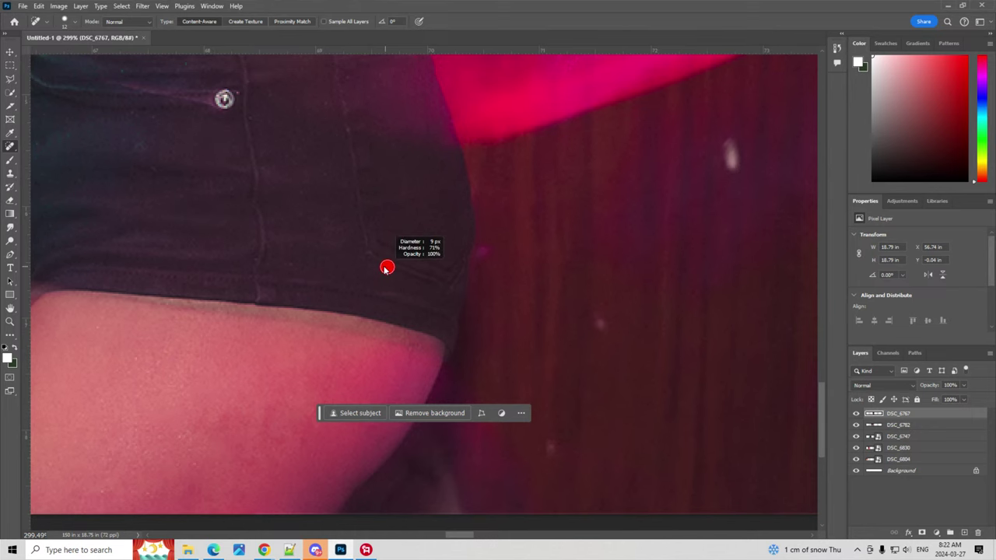
- Remove a pink and a teal speck from the dark shorts, then fit the document on screen
{"action": "scroll", "coordinate": [387, 261], "scroll_direction": "up", "scroll_amount": 5}
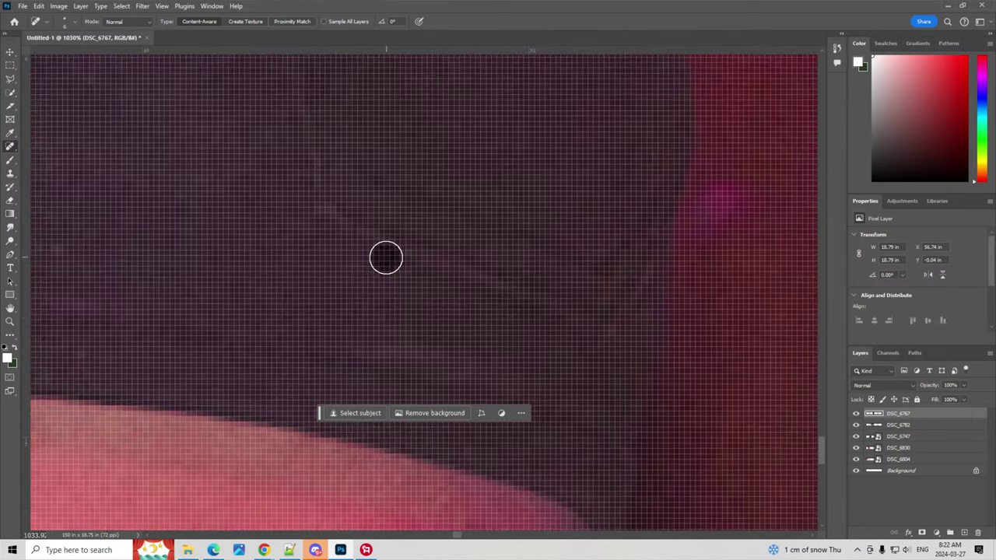
{"action": "scroll", "coordinate": [312, 306], "scroll_direction": "down", "scroll_amount": 3}
{"action": "scroll", "coordinate": [276, 314], "scroll_direction": "down", "scroll_amount": 2}
{"action": "scroll", "coordinate": [216, 213], "scroll_direction": "down", "scroll_amount": 2}
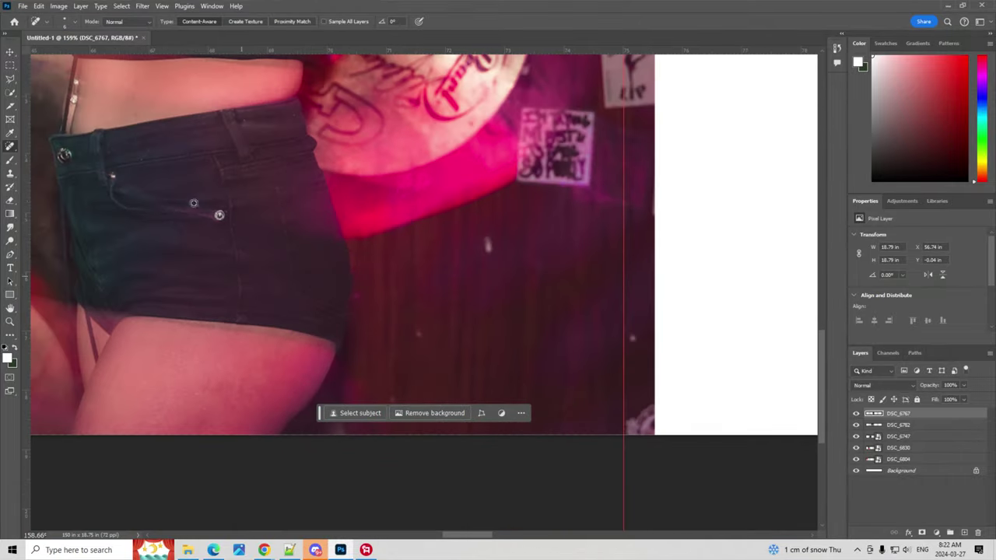
{"action": "scroll", "coordinate": [218, 216], "scroll_direction": "up", "scroll_amount": 1}
{"action": "scroll", "coordinate": [222, 198], "scroll_direction": "up", "scroll_amount": 3}
{"action": "scroll", "coordinate": [228, 199], "scroll_direction": "up", "scroll_amount": 2}
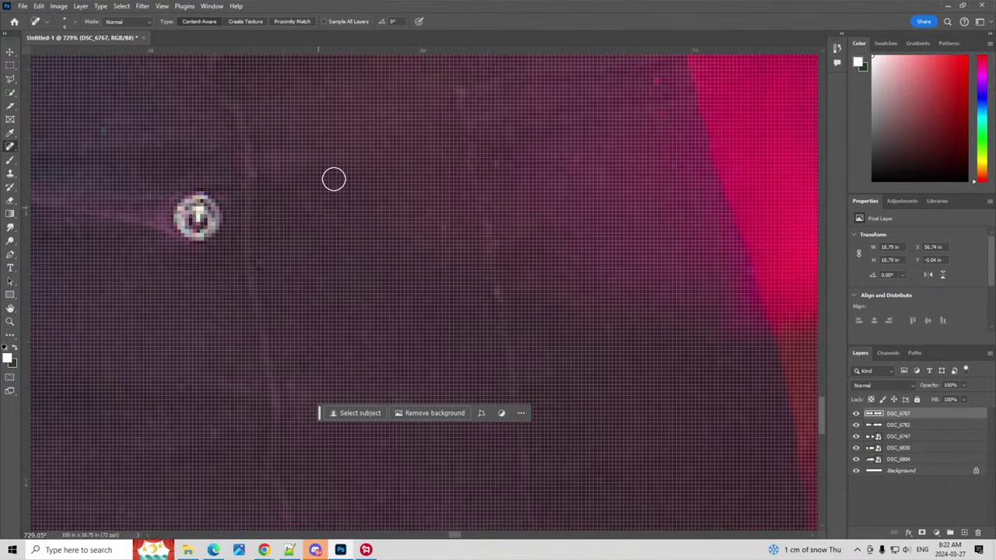
{"action": "scroll", "coordinate": [234, 182], "scroll_direction": "up", "scroll_amount": 2}
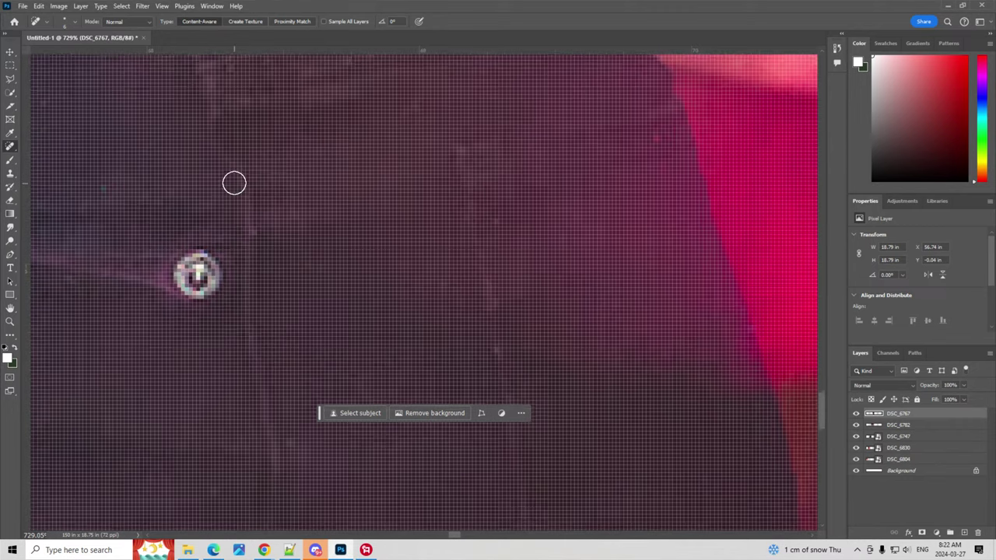
{"action": "scroll", "coordinate": [407, 238], "scroll_direction": "up", "scroll_amount": 3}
{"action": "scroll", "coordinate": [661, 280], "scroll_direction": "up", "scroll_amount": 1}
{"action": "left_click", "coordinate": [661, 250]}
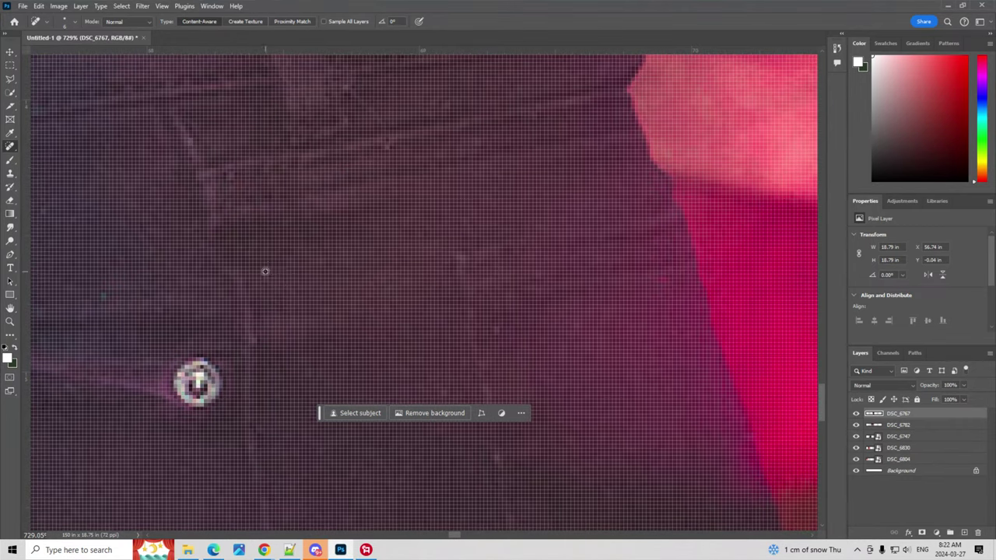
{"action": "scroll", "coordinate": [264, 271], "scroll_direction": "down", "scroll_amount": 3}
{"action": "scroll", "coordinate": [252, 271], "scroll_direction": "up", "scroll_amount": 1}
{"action": "scroll", "coordinate": [83, 207], "scroll_direction": "up", "scroll_amount": 1}
{"action": "scroll", "coordinate": [126, 219], "scroll_direction": "up", "scroll_amount": 3}
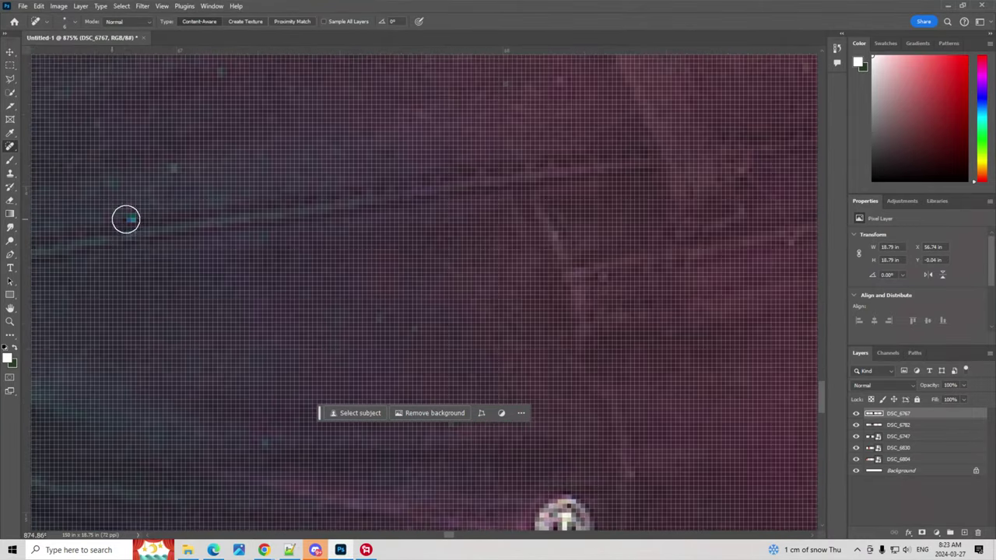
{"action": "left_click", "coordinate": [128, 219]}
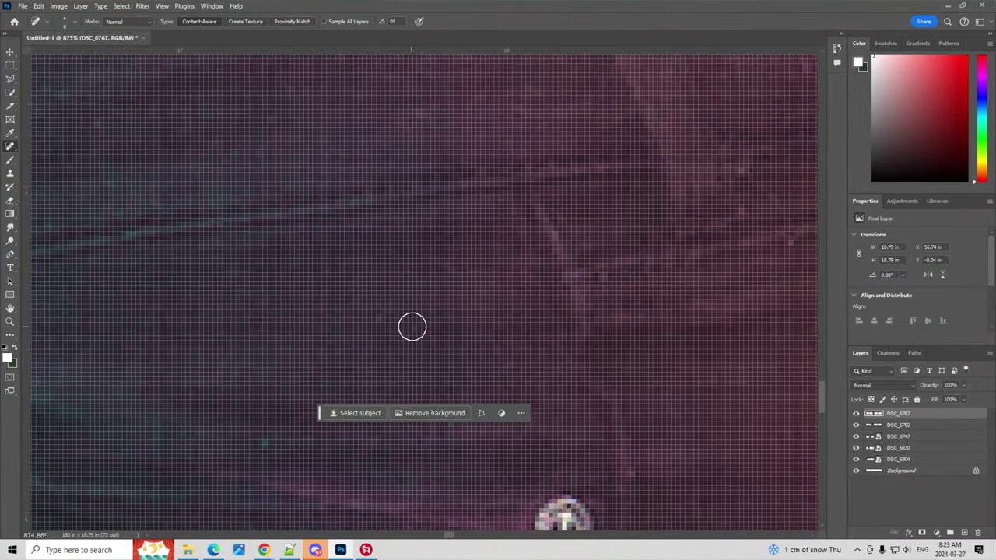
{"action": "scroll", "coordinate": [257, 376], "scroll_direction": "down", "scroll_amount": 2}
{"action": "scroll", "coordinate": [259, 375], "scroll_direction": "down", "scroll_amount": 3}
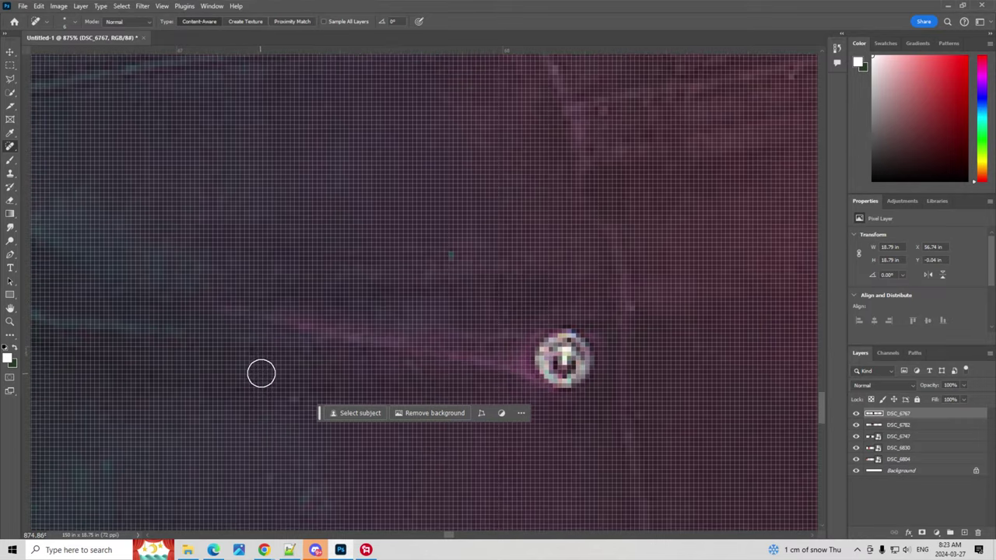
{"action": "scroll", "coordinate": [262, 374], "scroll_direction": "down", "scroll_amount": 2}
{"action": "scroll", "coordinate": [311, 346], "scroll_direction": "down", "scroll_amount": 1}
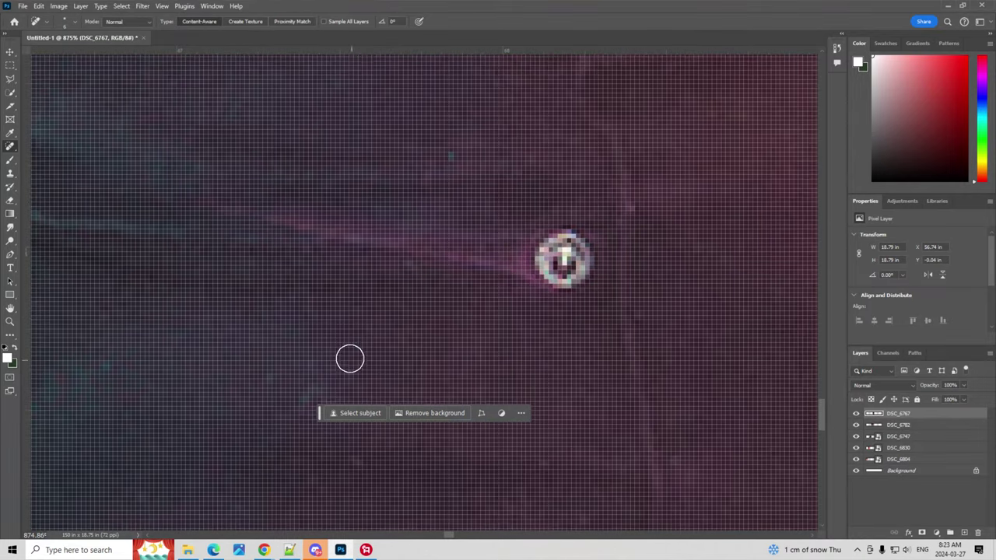
{"action": "scroll", "coordinate": [350, 355], "scroll_direction": "down", "scroll_amount": 1}
{"action": "key", "text": "ctrl+0"}
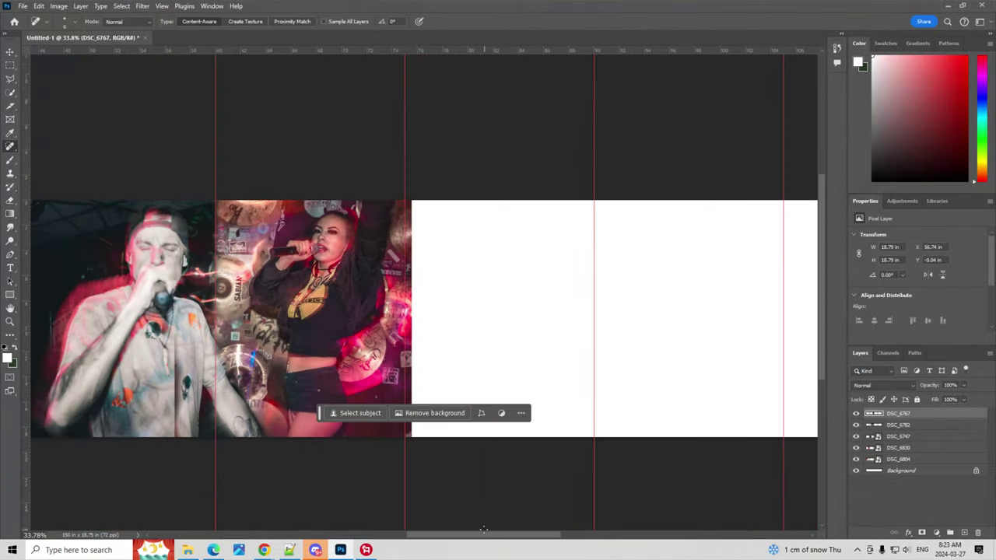
- Scroll the canvas right to show the empty white panels beside DSC_6767
{"action": "scroll", "coordinate": [484, 510], "scroll_direction": "right", "scroll_amount": 3}
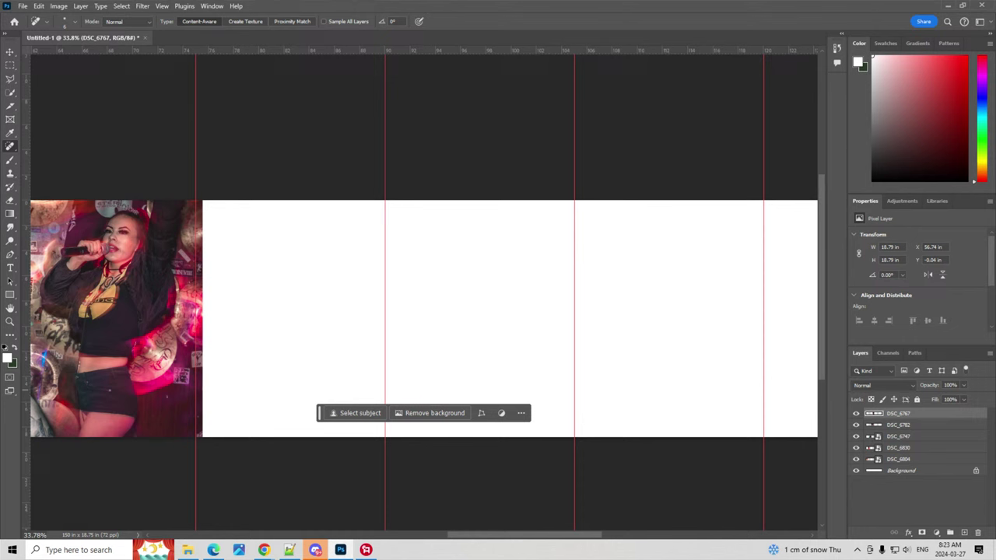
- Drop DSC_6865 onto the canvas, scale it to about 18.9 in tall beside DSC_6767, and commit
{"action": "left_click_drag", "start_coordinate": [148, 381], "coordinate": [273, 275]}
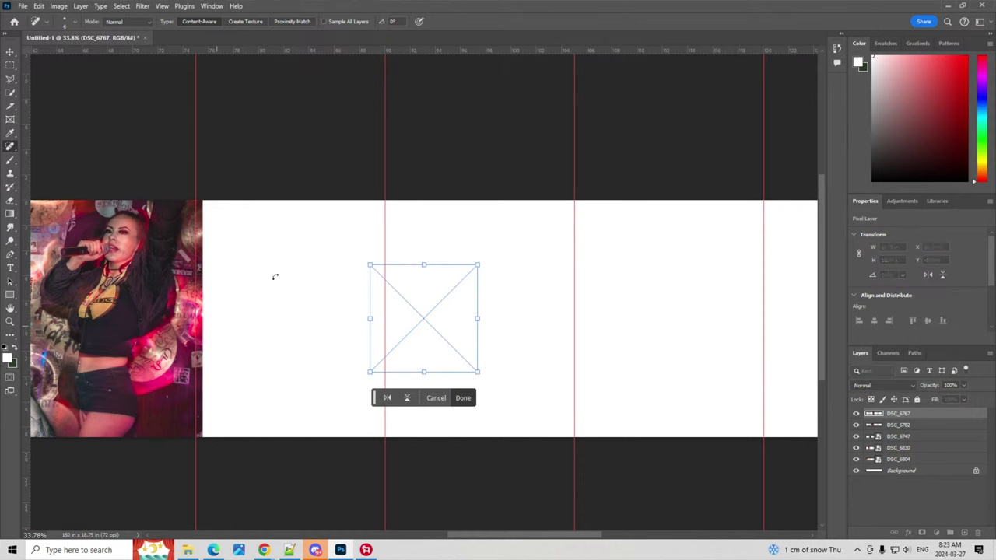
{"action": "left_click_drag", "start_coordinate": [389, 320], "coordinate": [217, 258]}
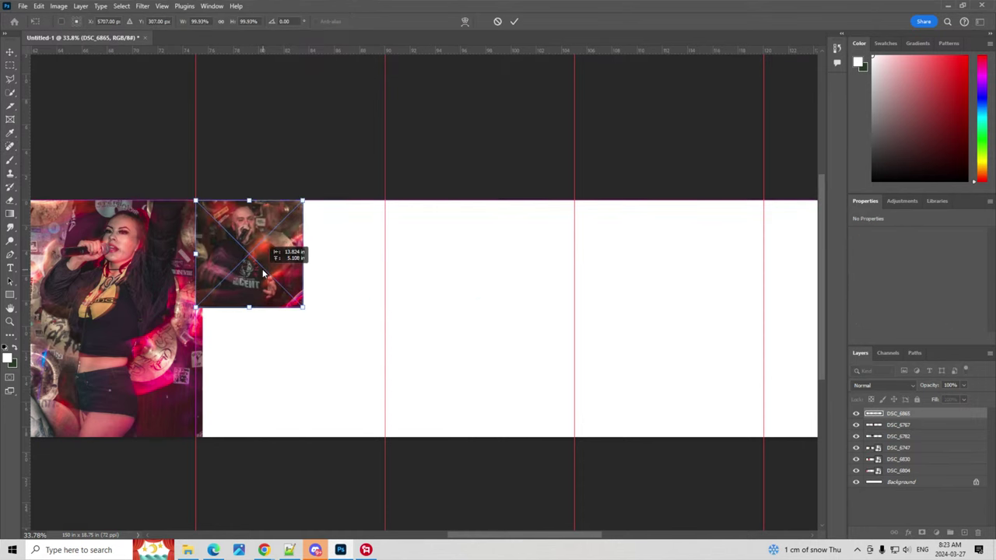
{"action": "mouse_move", "coordinate": [304, 310]}
{"action": "left_mouse_down"}
{"action": "mouse_move", "coordinate": [403, 481]}
{"action": "mouse_move", "coordinate": [396, 465]}
{"action": "left_mouse_up"}
{"action": "left_click_drag", "start_coordinate": [333, 366], "coordinate": [313, 383]}
{"action": "left_click_drag", "start_coordinate": [293, 200], "coordinate": [294, 199]}
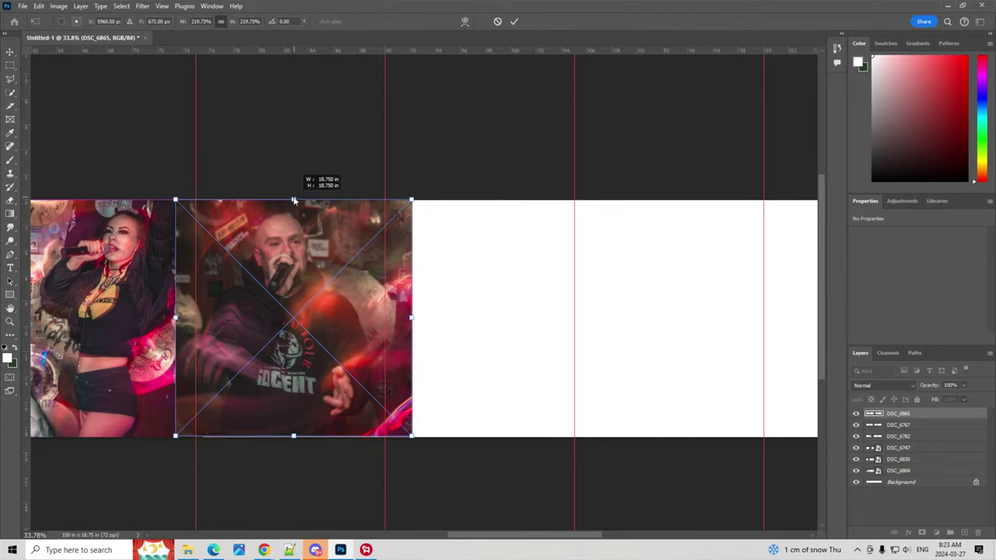
{"action": "left_click_drag", "start_coordinate": [298, 252], "coordinate": [298, 255]}
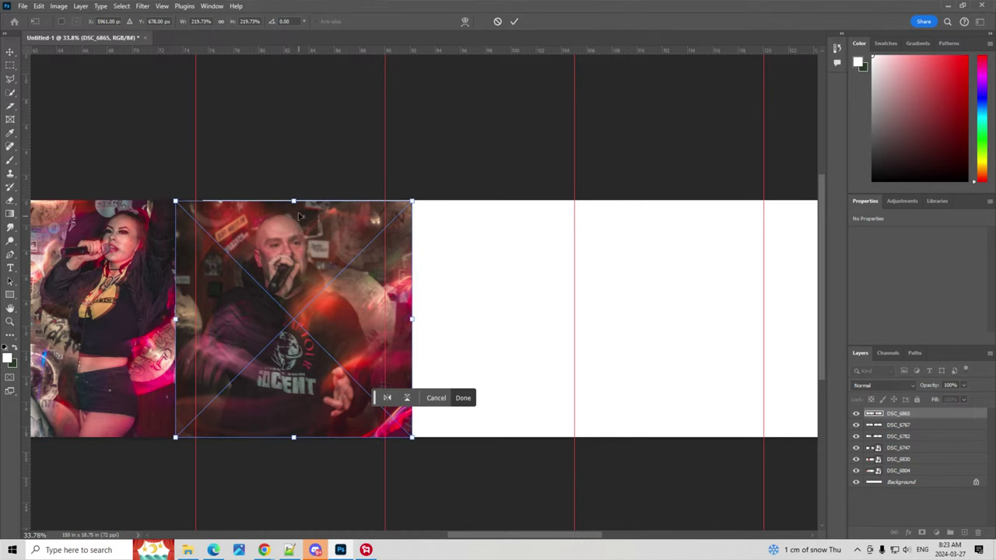
{"action": "left_click_drag", "start_coordinate": [294, 201], "coordinate": [294, 200]}
{"action": "left_click_drag", "start_coordinate": [303, 281], "coordinate": [306, 280]}
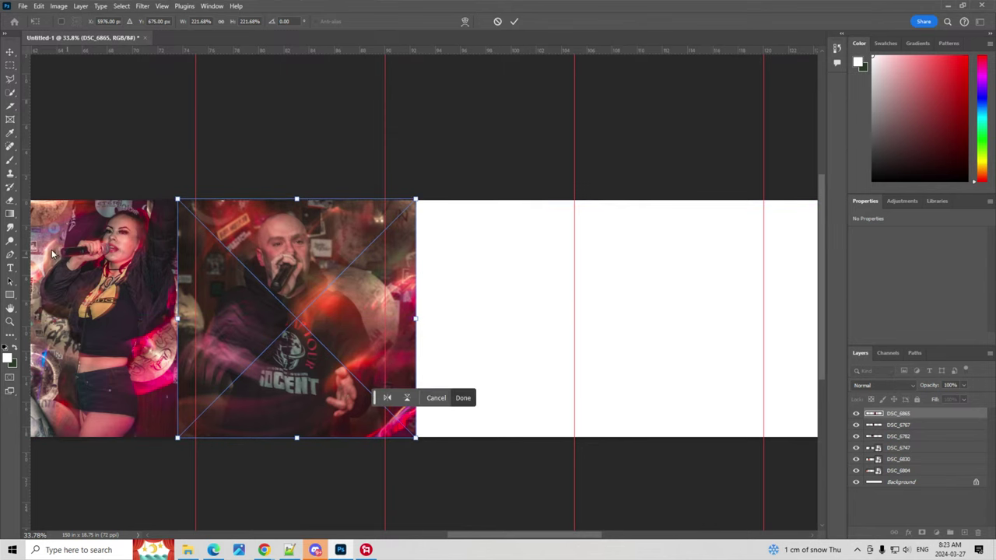
{"action": "left_click", "coordinate": [10, 193]}
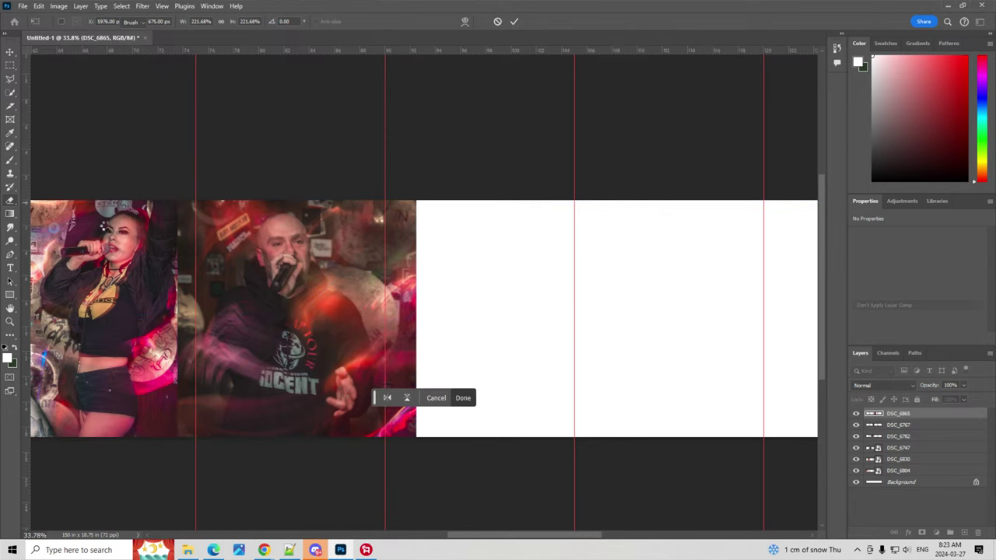
- Rasterize the DSC_6865 smart object via the Eraser tool and start erasing its left seam
{"action": "left_click", "coordinate": [179, 216]}
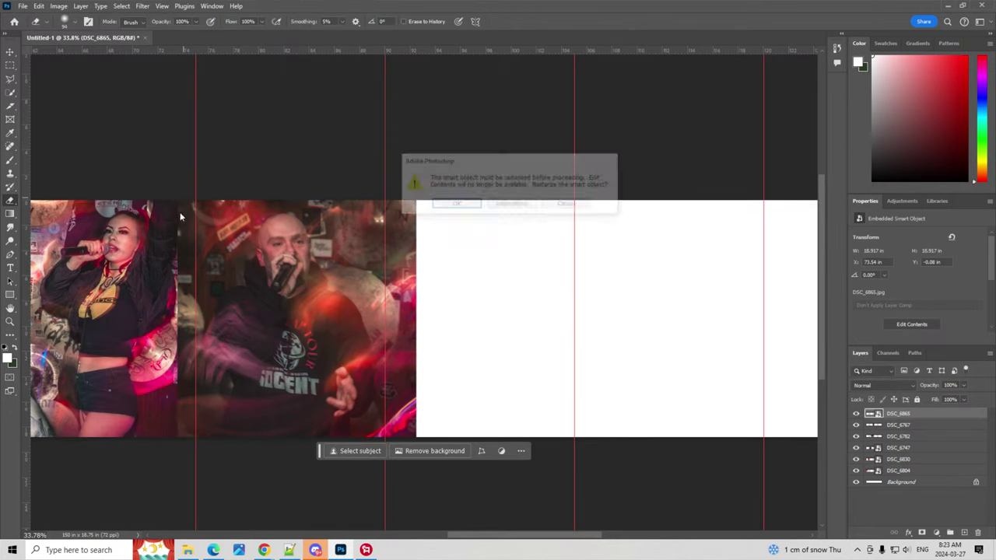
{"action": "left_click", "coordinate": [455, 203]}
{"action": "scroll", "coordinate": [137, 244], "scroll_direction": "up", "scroll_amount": 5}
{"action": "mouse_move", "coordinate": [257, 156]}
{"action": "left_mouse_down"}
{"action": "mouse_move", "coordinate": [224, 185]}
{"action": "mouse_move", "coordinate": [235, 140]}
{"action": "mouse_move", "coordinate": [216, 193]}
{"action": "mouse_move", "coordinate": [231, 161]}
{"action": "mouse_move", "coordinate": [270, 237]}
{"action": "mouse_move", "coordinate": [253, 244]}
{"action": "mouse_move", "coordinate": [260, 218]}
{"action": "left_mouse_up"}
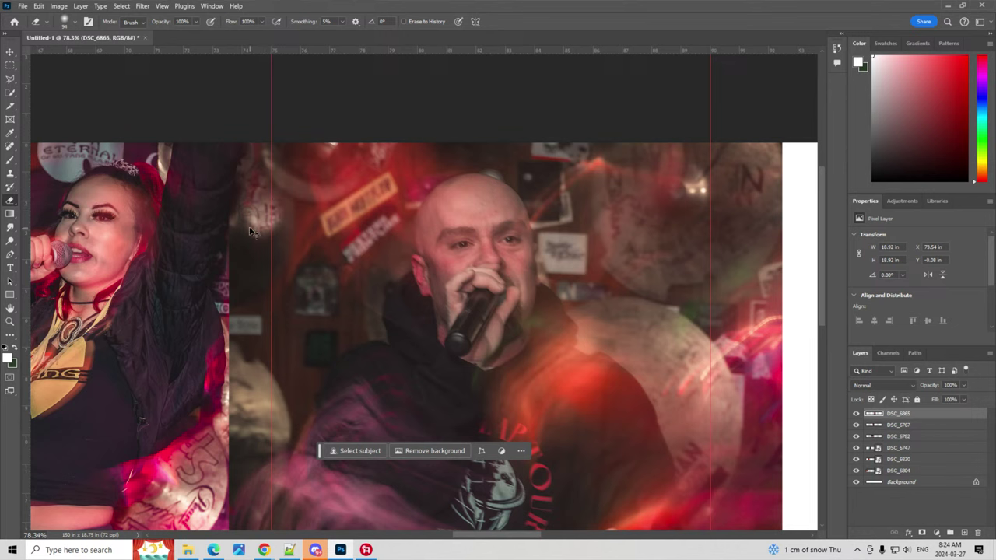
- Softly erase the seam over the jacket and across the sign to reveal the photo below
{"action": "mouse_move", "coordinate": [256, 225]}
{"action": "left_mouse_down"}
{"action": "mouse_move", "coordinate": [248, 268]}
{"action": "mouse_move", "coordinate": [225, 278]}
{"action": "mouse_move", "coordinate": [230, 266]}
{"action": "mouse_move", "coordinate": [219, 264]}
{"action": "left_mouse_up"}
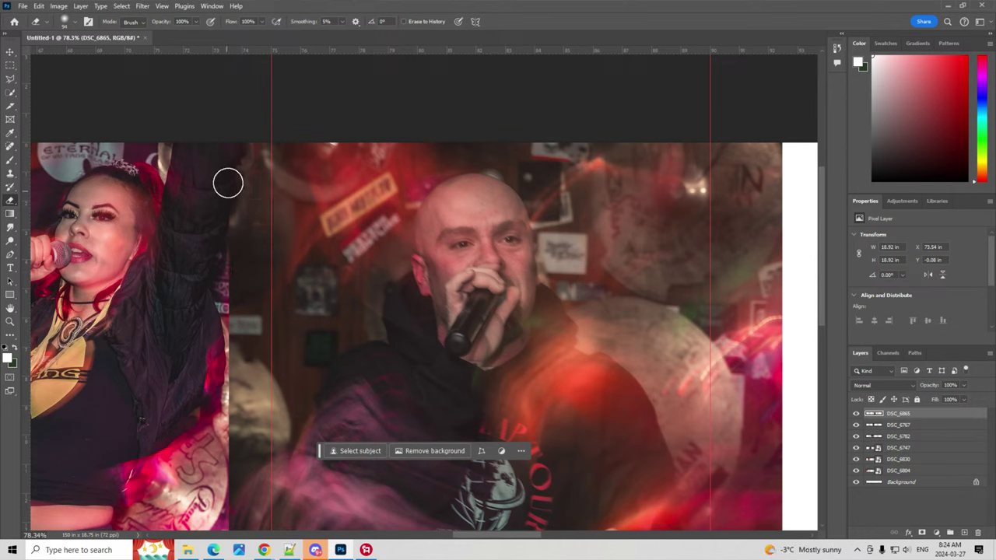
{"action": "mouse_move", "coordinate": [217, 238]}
{"action": "left_mouse_down"}
{"action": "mouse_move", "coordinate": [222, 282]}
{"action": "mouse_move", "coordinate": [248, 286]}
{"action": "mouse_move", "coordinate": [218, 247]}
{"action": "mouse_move", "coordinate": [229, 254]}
{"action": "mouse_move", "coordinate": [217, 227]}
{"action": "mouse_move", "coordinate": [244, 343]}
{"action": "mouse_move", "coordinate": [248, 311]}
{"action": "mouse_move", "coordinate": [240, 346]}
{"action": "mouse_move", "coordinate": [193, 401]}
{"action": "left_mouse_up"}
{"action": "scroll", "coordinate": [216, 316], "scroll_direction": "down", "scroll_amount": 2}
{"action": "scroll", "coordinate": [240, 346], "scroll_direction": "down", "scroll_amount": 2}
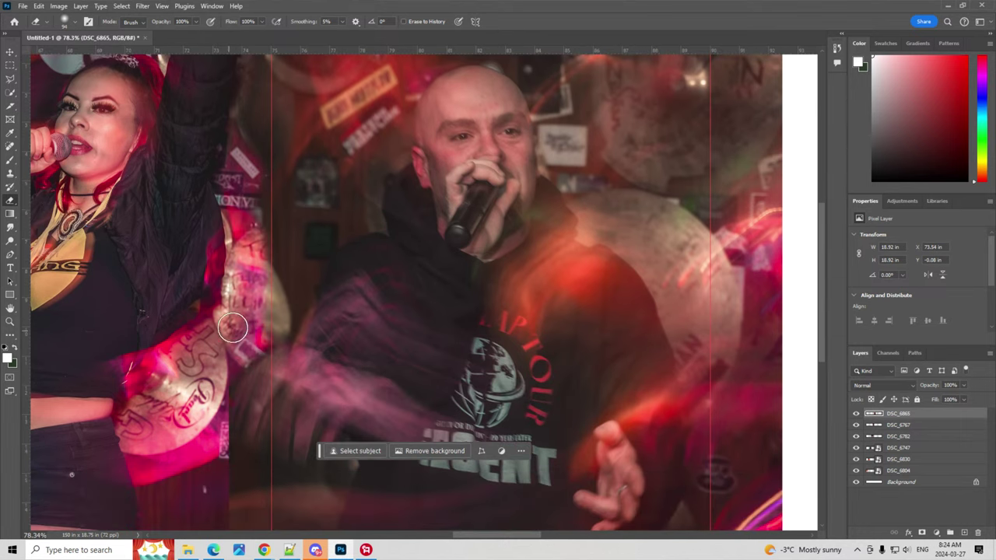
{"action": "left_click_drag", "start_coordinate": [226, 363], "coordinate": [208, 374]}
{"action": "left_click_drag", "start_coordinate": [186, 334], "coordinate": [116, 405]}
- Fade out the red blob along the seam and the area around the tattooed arm
{"action": "scroll", "coordinate": [206, 446], "scroll_direction": "down", "scroll_amount": 2}
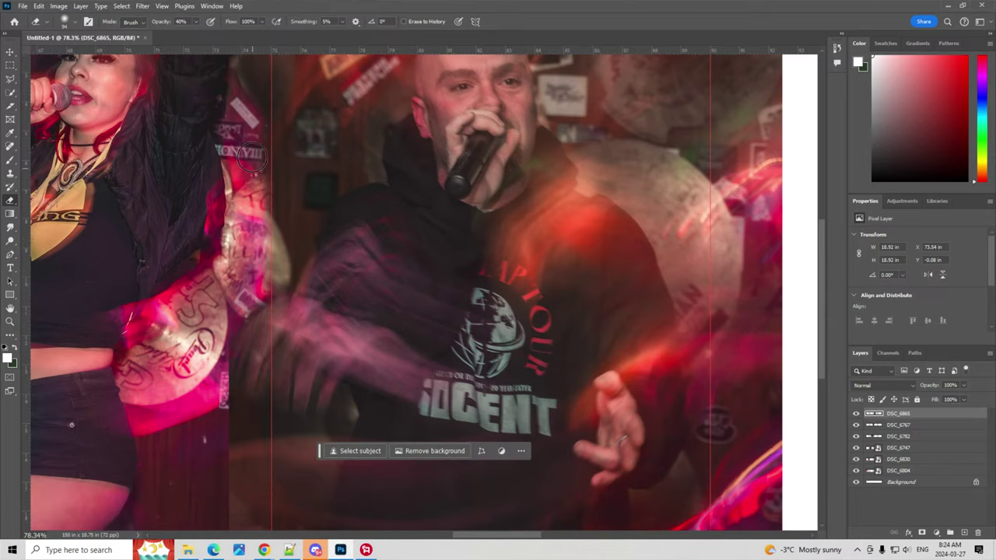
{"action": "scroll", "coordinate": [221, 464], "scroll_direction": "down", "scroll_amount": 2}
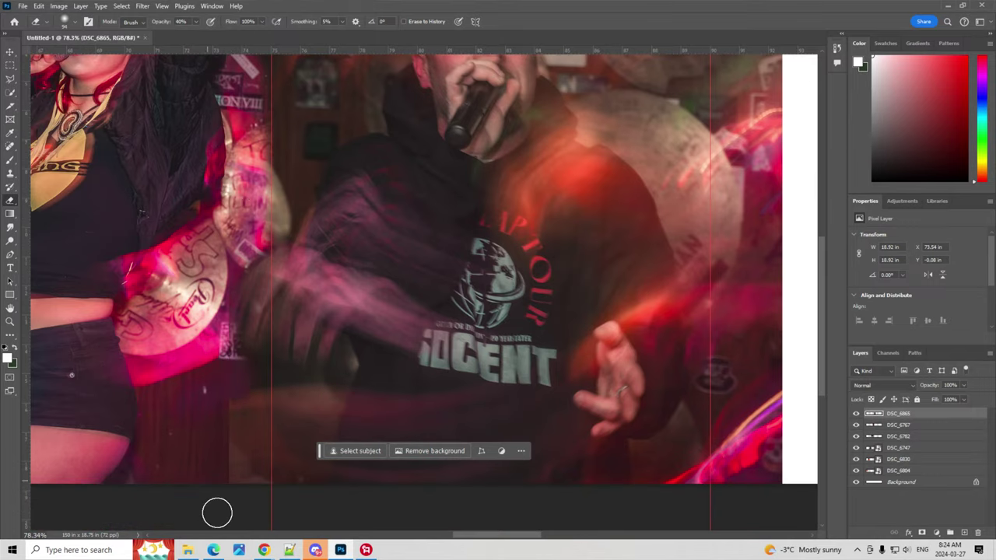
{"action": "scroll", "coordinate": [226, 491], "scroll_direction": "down", "scroll_amount": 2}
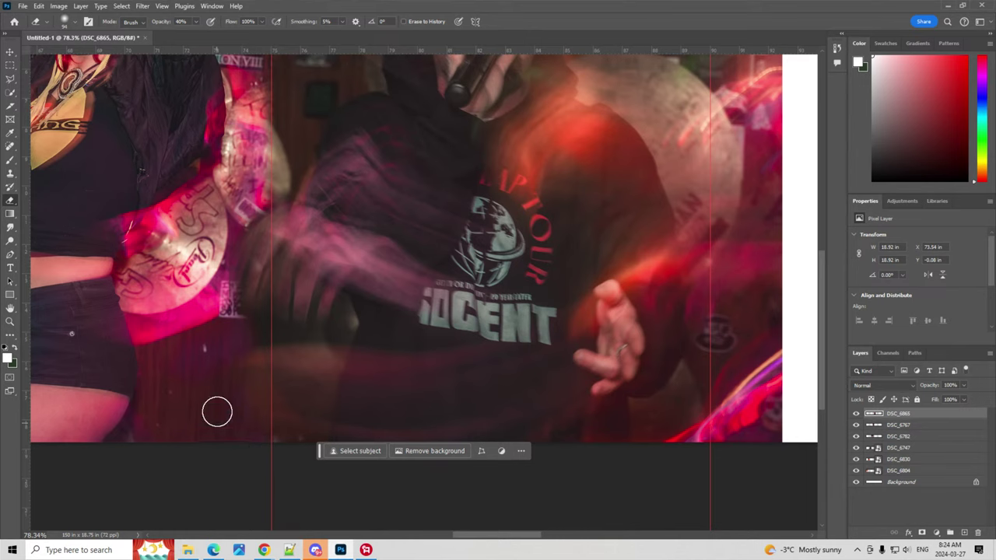
{"action": "scroll", "coordinate": [225, 311], "scroll_direction": "up", "scroll_amount": 2}
{"action": "scroll", "coordinate": [249, 288], "scroll_direction": "up", "scroll_amount": 2}
{"action": "scroll", "coordinate": [257, 280], "scroll_direction": "up", "scroll_amount": 5}
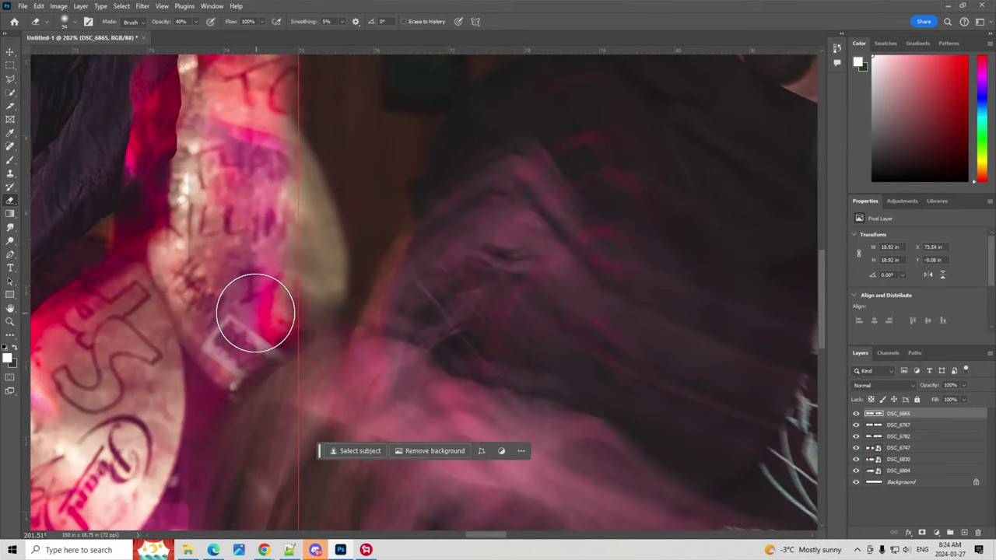
{"action": "left_click_drag", "start_coordinate": [260, 302], "coordinate": [201, 292]}
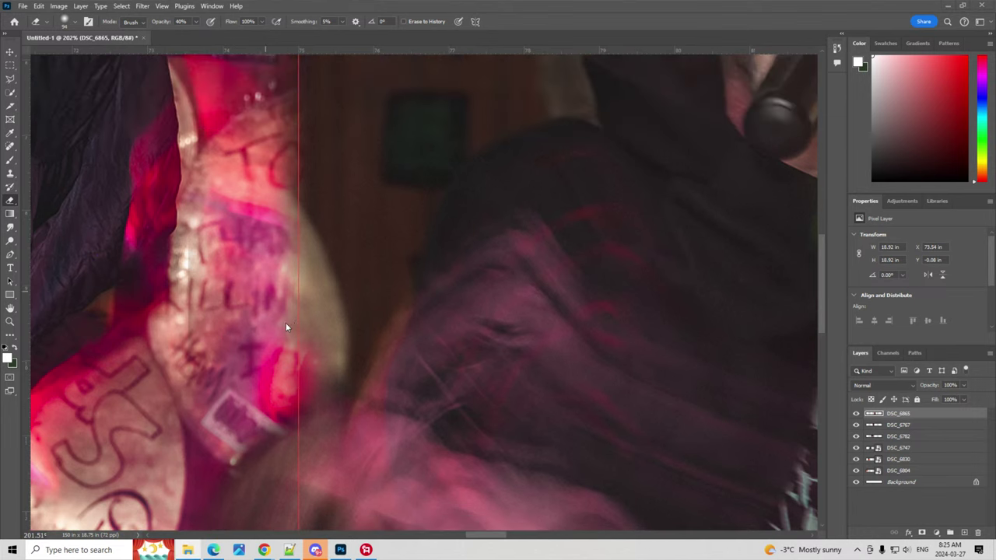
{"action": "scroll", "coordinate": [289, 319], "scroll_direction": "down", "scroll_amount": 3}
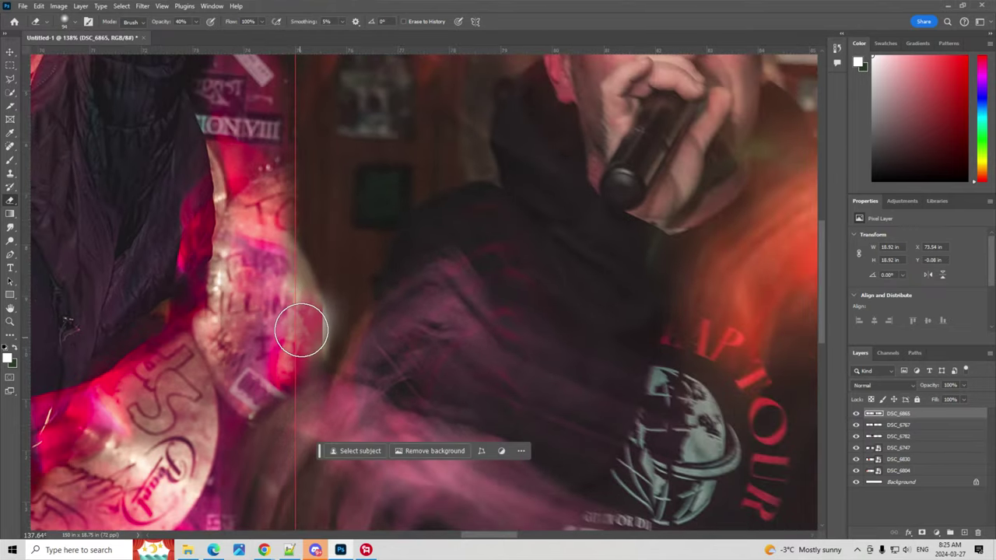
{"action": "scroll", "coordinate": [267, 315], "scroll_direction": "up", "scroll_amount": 2}
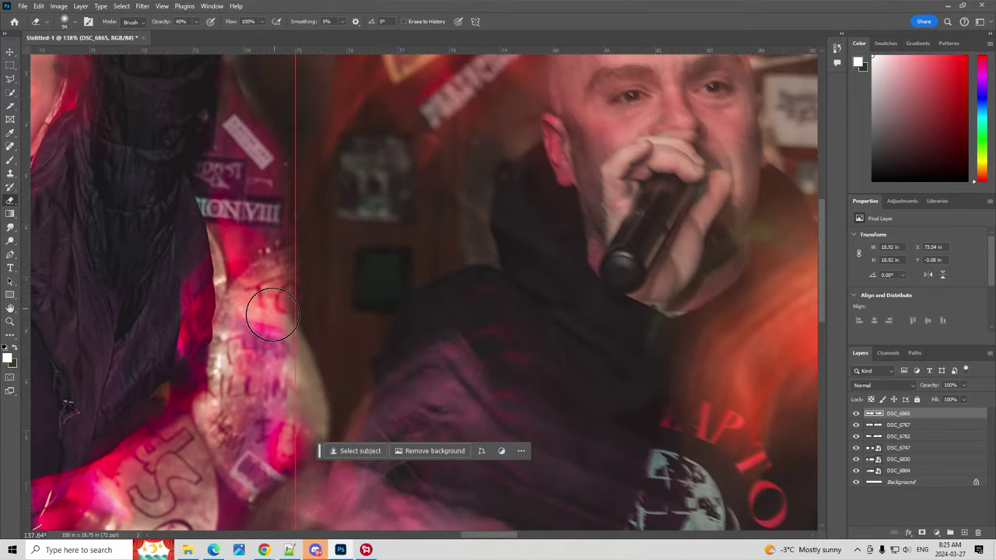
{"action": "left_click_drag", "start_coordinate": [231, 347], "coordinate": [276, 312]}
{"action": "scroll", "coordinate": [272, 311], "scroll_direction": "down", "scroll_amount": 2}
{"action": "scroll", "coordinate": [269, 311], "scroll_direction": "down", "scroll_amount": 1}
{"action": "scroll", "coordinate": [267, 312], "scroll_direction": "down", "scroll_amount": 1}
{"action": "scroll", "coordinate": [265, 311], "scroll_direction": "down", "scroll_amount": 1}
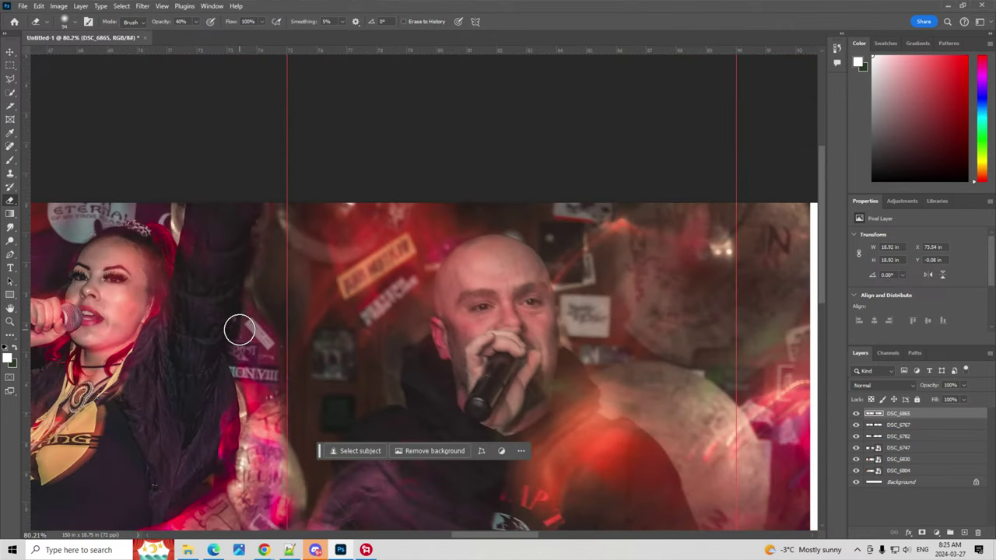
{"action": "scroll", "coordinate": [296, 338], "scroll_direction": "down", "scroll_amount": 2}
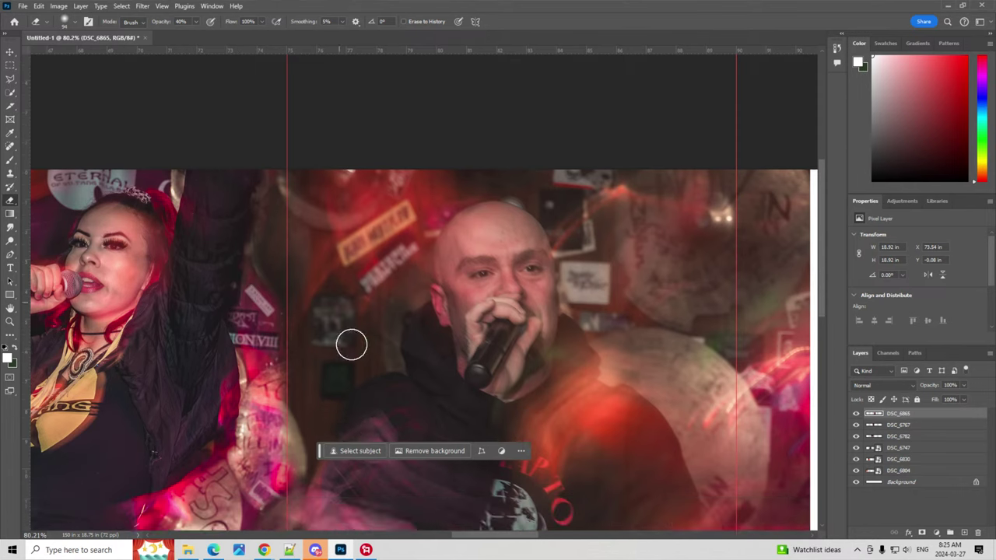
{"action": "scroll", "coordinate": [349, 350], "scroll_direction": "down", "scroll_amount": 1}
{"action": "scroll", "coordinate": [340, 361], "scroll_direction": "down", "scroll_amount": 1}
{"action": "scroll", "coordinate": [338, 389], "scroll_direction": "down", "scroll_amount": 2}
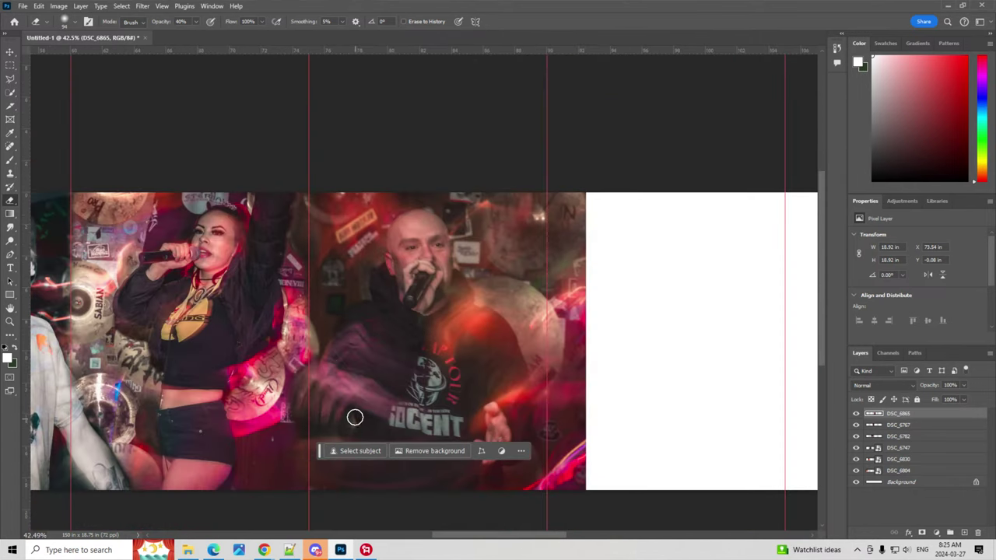
{"action": "left_click", "coordinate": [857, 414]}
{"action": "left_click", "coordinate": [857, 413]}
{"action": "left_click", "coordinate": [857, 413]}
{"action": "left_click", "coordinate": [857, 414]}
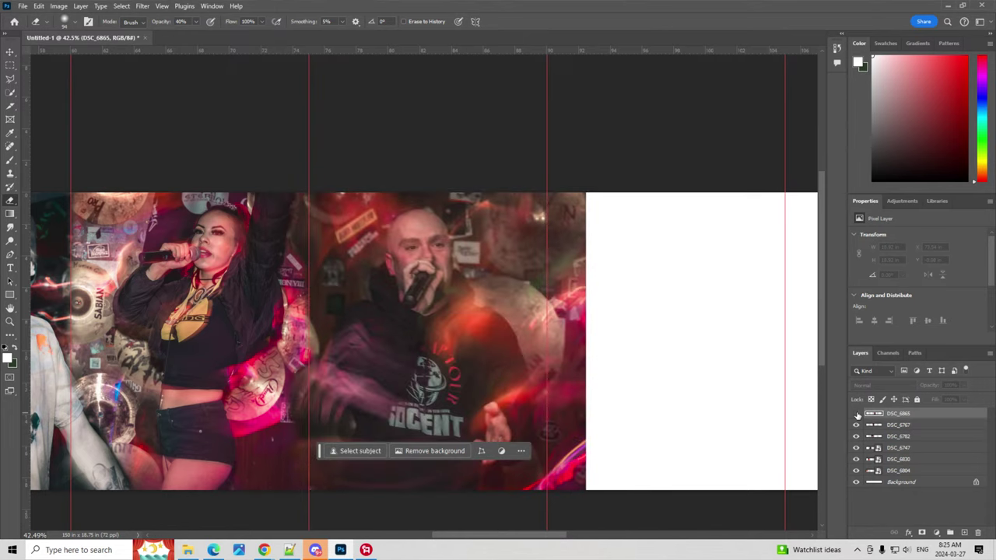
{"action": "left_click", "coordinate": [857, 413]}
{"action": "left_click", "coordinate": [857, 413]}
{"action": "scroll", "coordinate": [303, 404], "scroll_direction": "down", "scroll_amount": 1}
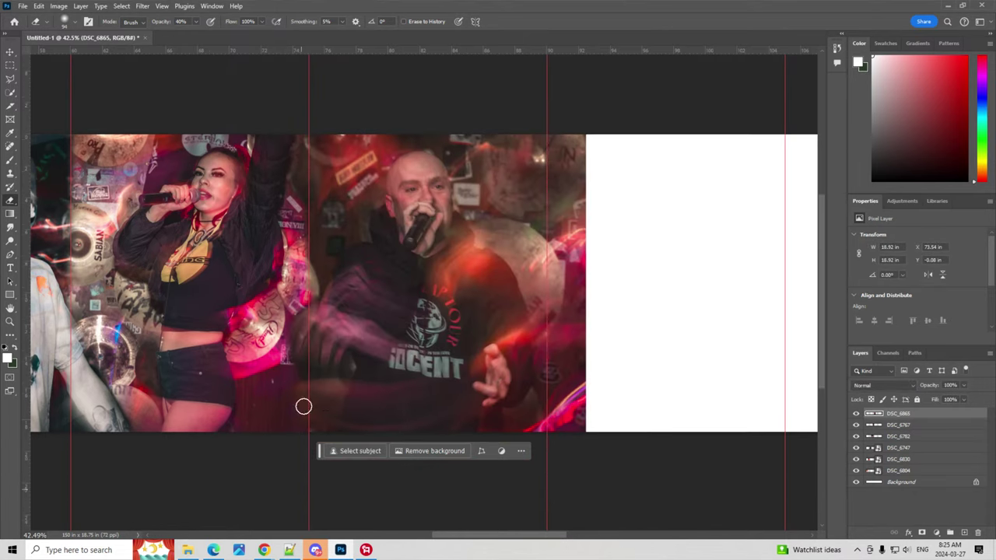
{"action": "scroll", "coordinate": [305, 335], "scroll_direction": "down", "scroll_amount": 1}
{"action": "scroll", "coordinate": [302, 316], "scroll_direction": "up", "scroll_amount": 2}
{"action": "scroll", "coordinate": [301, 280], "scroll_direction": "up", "scroll_amount": 2}
{"action": "right_click", "coordinate": [300, 279], "text": "alt"}
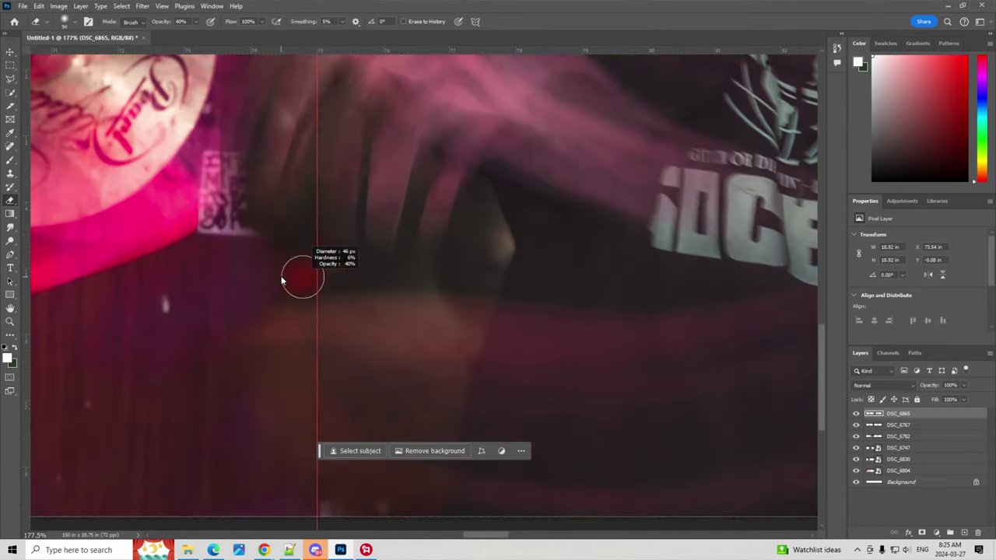
{"action": "right_click", "coordinate": [296, 275], "text": "alt"}
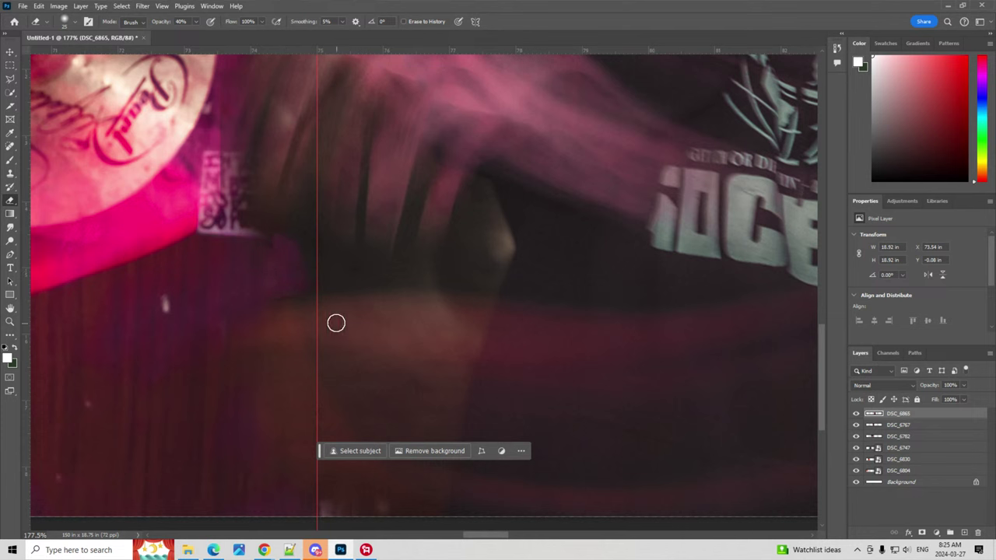
{"action": "scroll", "coordinate": [336, 323], "scroll_direction": "down", "scroll_amount": 5}
{"action": "scroll", "coordinate": [362, 397], "scroll_direction": "down", "scroll_amount": 1}
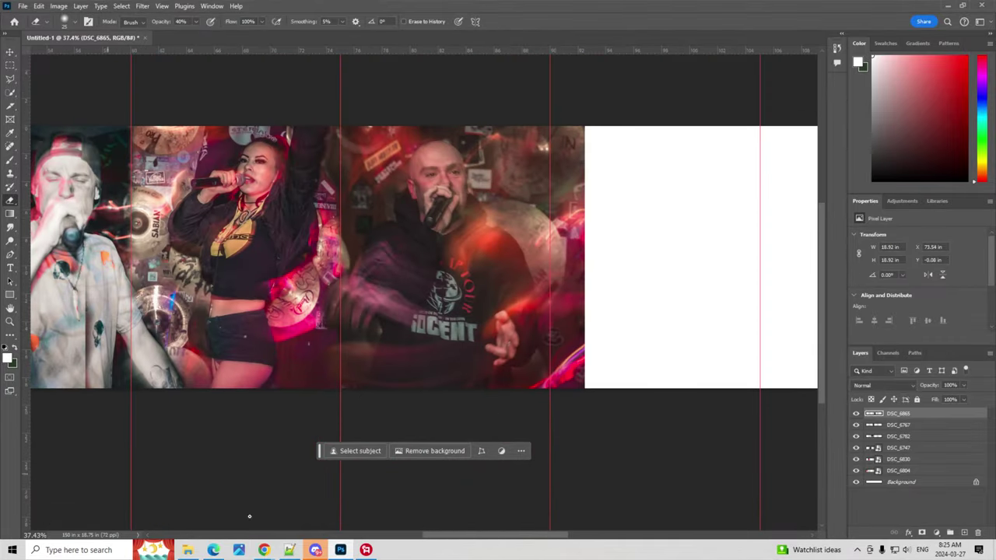
- Drop DSC_6737, scale it 220% to full canvas height, and overlap DSC_6865's right edge
{"action": "left_click_drag", "start_coordinate": [431, 537], "coordinate": [499, 537]}
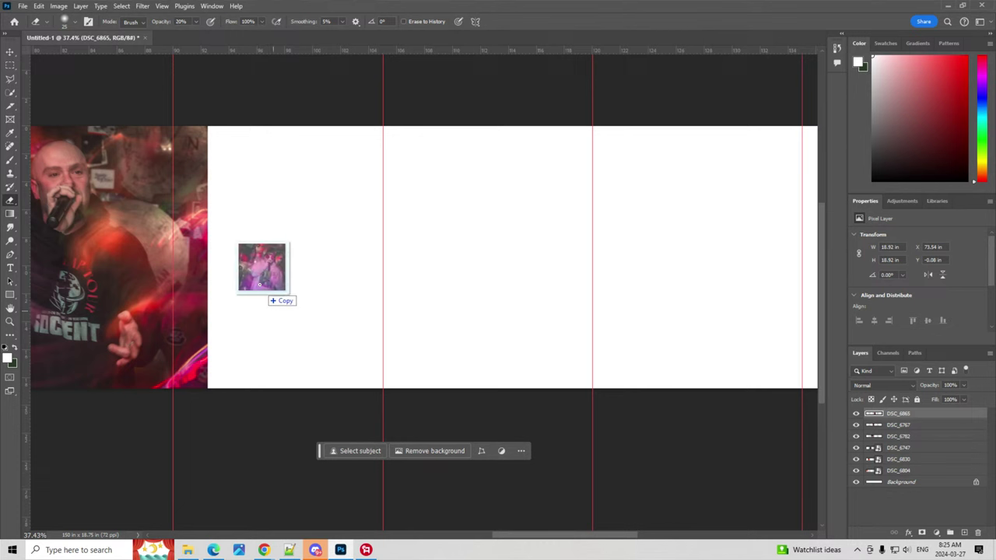
{"action": "left_click_drag", "start_coordinate": [229, 289], "coordinate": [312, 304]}
{"action": "left_click_drag", "start_coordinate": [452, 276], "coordinate": [240, 206]}
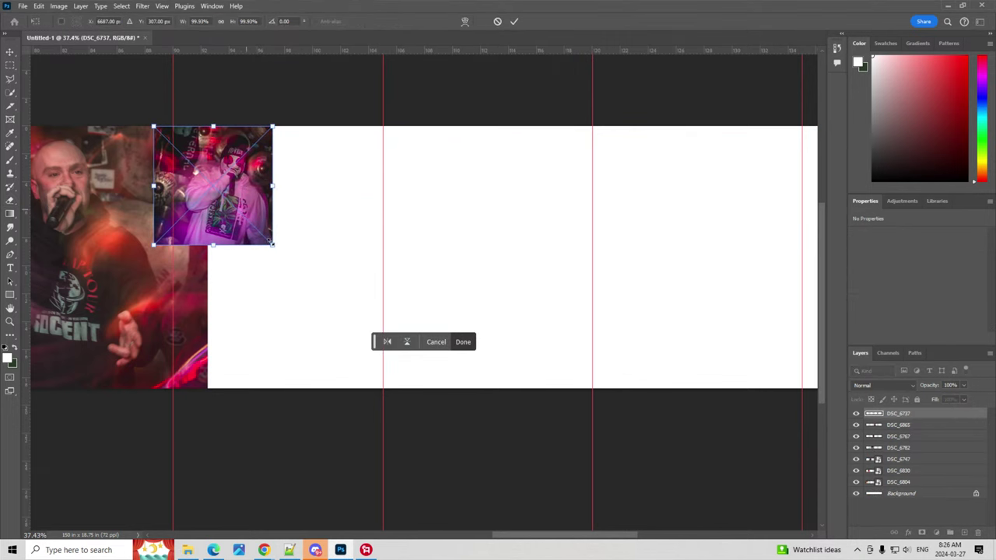
{"action": "left_click_drag", "start_coordinate": [273, 246], "coordinate": [421, 403]}
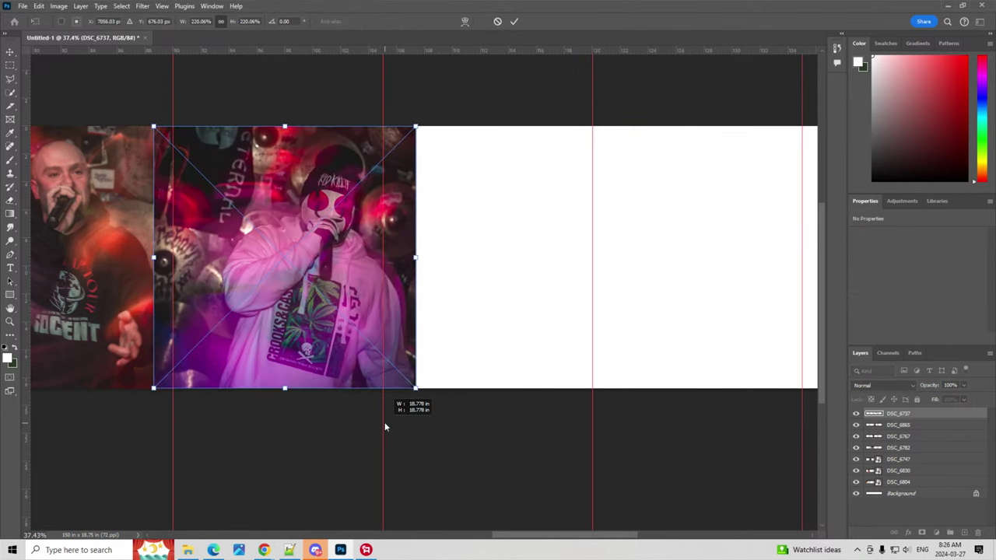
{"action": "left_click_drag", "start_coordinate": [324, 335], "coordinate": [294, 336]}
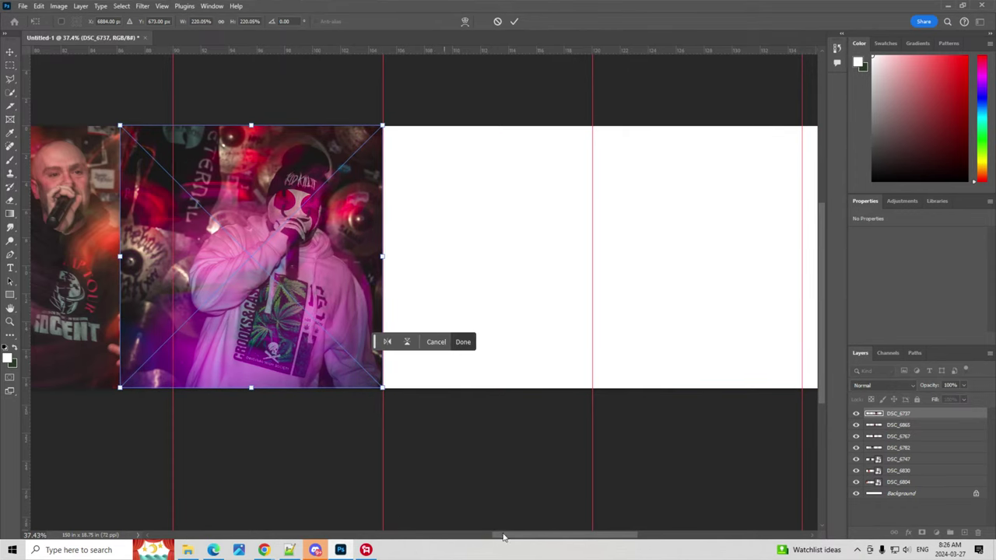
{"action": "left_click_drag", "start_coordinate": [502, 537], "coordinate": [470, 537]}
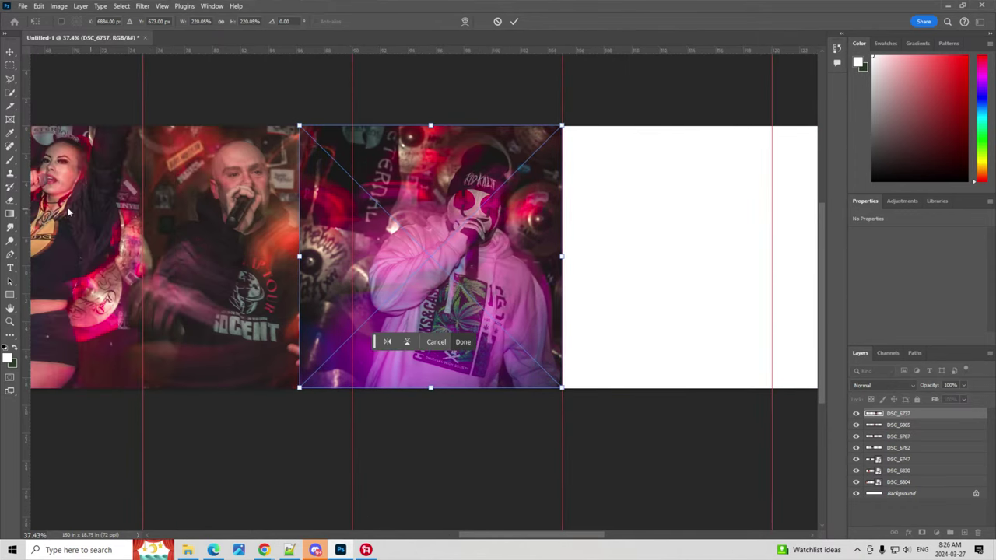
- Commit DSC_6737's placement, then rasterize it with the Eraser tool active
{"action": "left_click", "coordinate": [11, 201]}
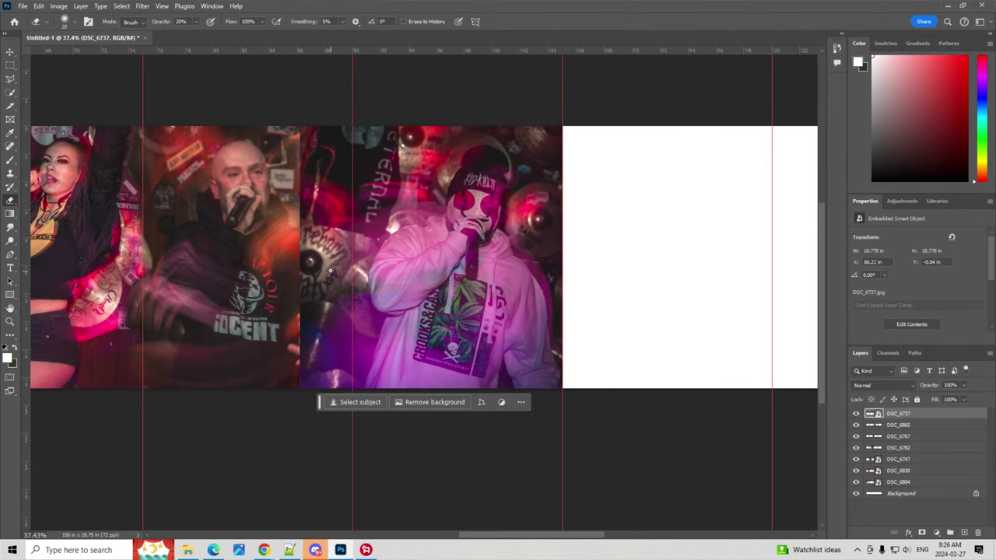
{"action": "left_click", "coordinate": [330, 271]}
{"action": "left_click", "coordinate": [454, 204]}
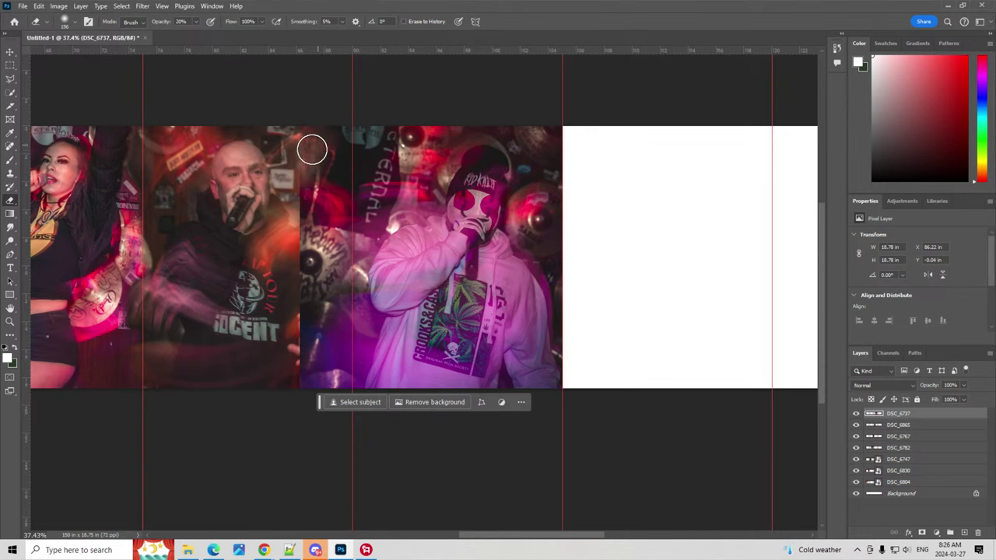
{"action": "scroll", "coordinate": [311, 148], "scroll_direction": "up", "scroll_amount": 3}
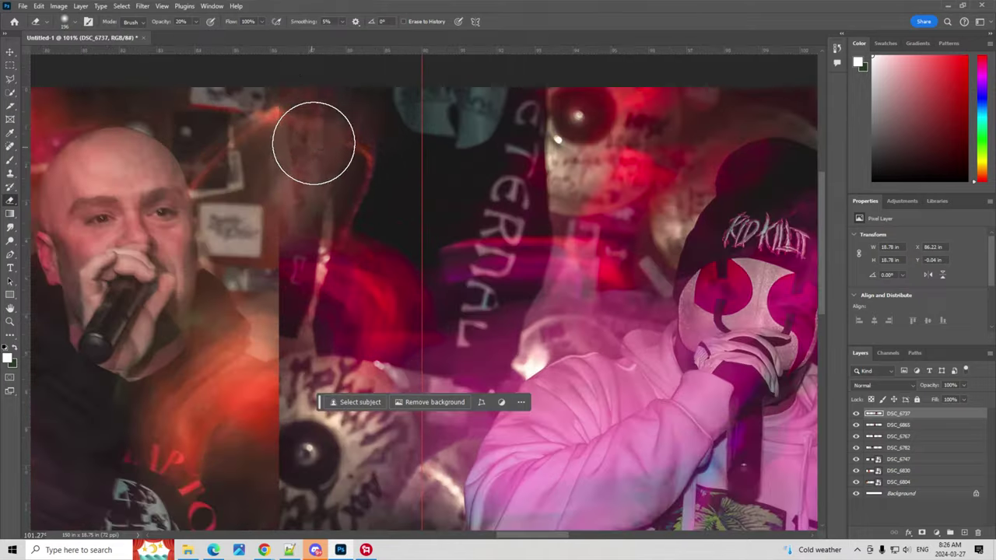
- Set the eraser to a soft round brush at full opacity
{"action": "right_click", "coordinate": [281, 103]}
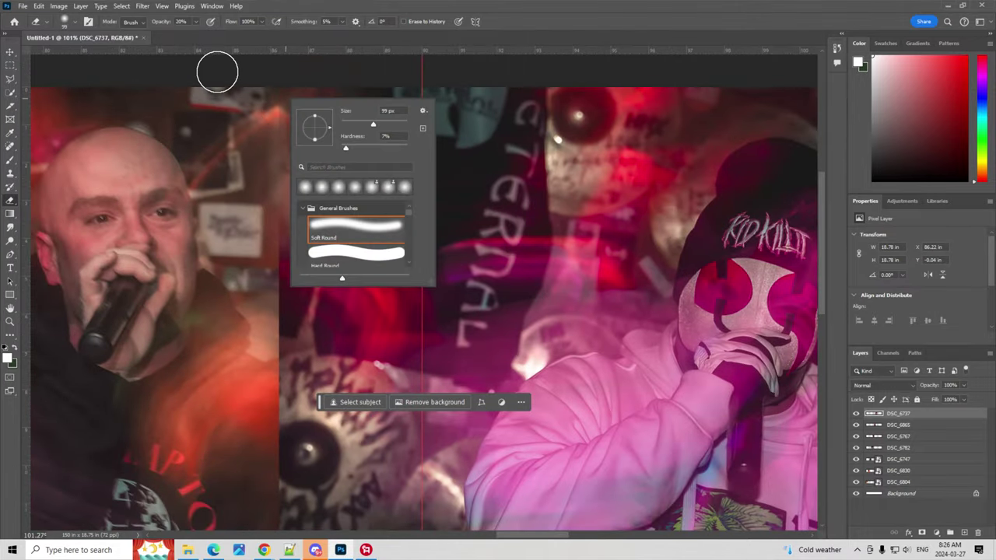
{"action": "key", "text": "Escape"}
{"action": "key", "text": "0"}
{"action": "key", "text": "8"}
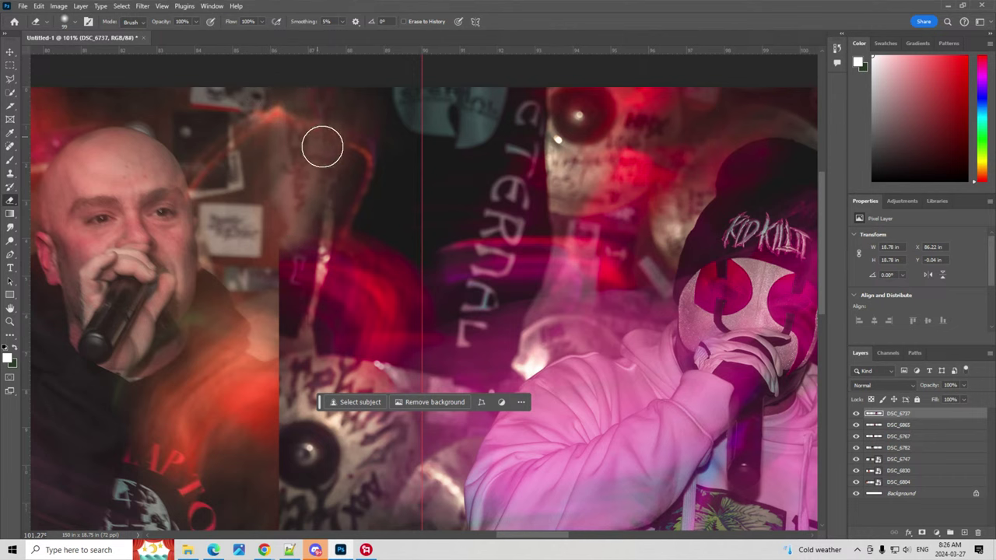
- Erase the orange glow line along the seam and reveal the neighbouring hand, undoing two stray strokes
{"action": "mouse_move", "coordinate": [306, 203]}
{"action": "left_mouse_down"}
{"action": "mouse_move", "coordinate": [332, 187]}
{"action": "mouse_move", "coordinate": [284, 220]}
{"action": "mouse_move", "coordinate": [294, 240]}
{"action": "mouse_move", "coordinate": [282, 265]}
{"action": "mouse_move", "coordinate": [335, 223]}
{"action": "mouse_move", "coordinate": [287, 291]}
{"action": "mouse_move", "coordinate": [277, 348]}
{"action": "left_mouse_up"}
{"action": "scroll", "coordinate": [288, 404], "scroll_direction": "down", "scroll_amount": 3}
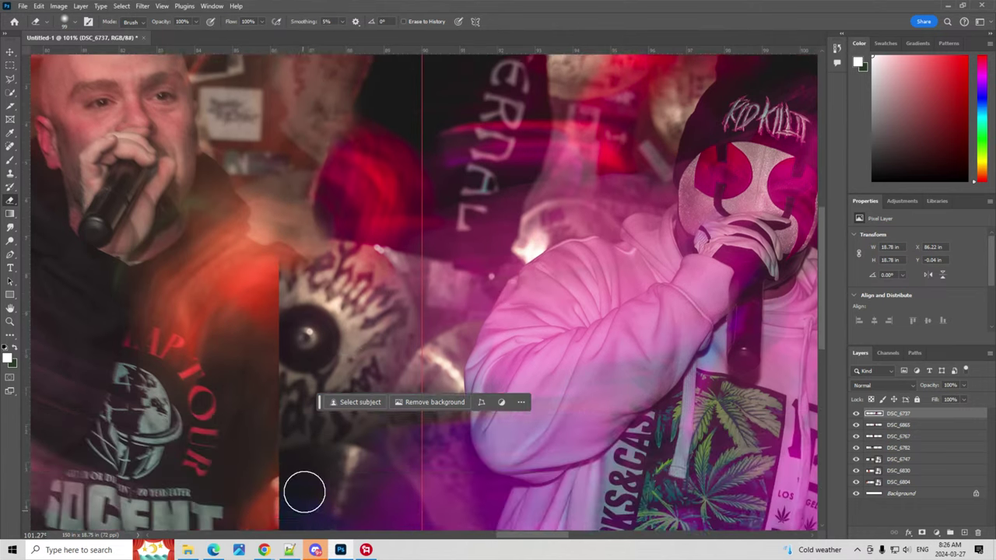
{"action": "scroll", "coordinate": [305, 491], "scroll_direction": "down", "scroll_amount": 3}
{"action": "left_click_drag", "start_coordinate": [313, 168], "coordinate": [345, 258]}
{"action": "key", "text": "ctrl+z"}
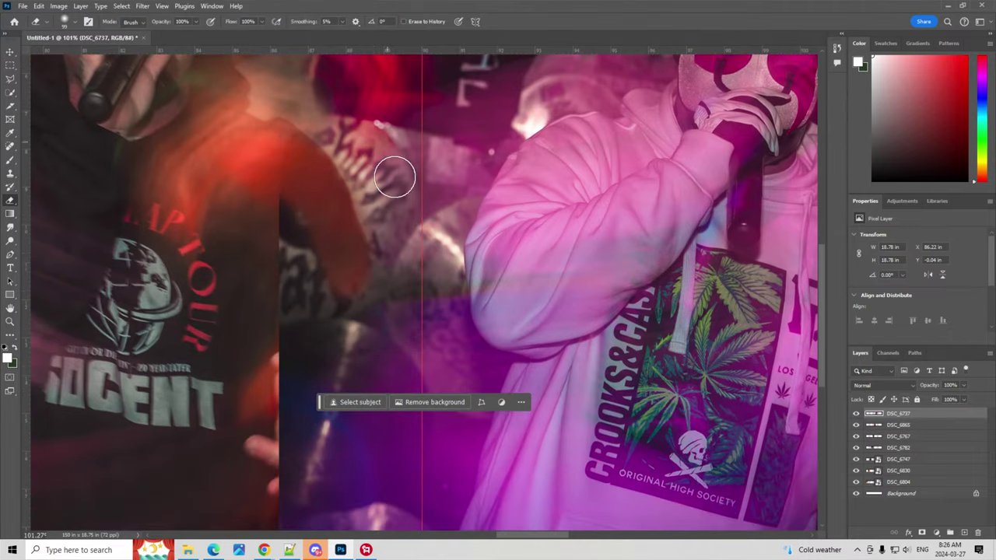
{"action": "key", "text": "ctrl+z"}
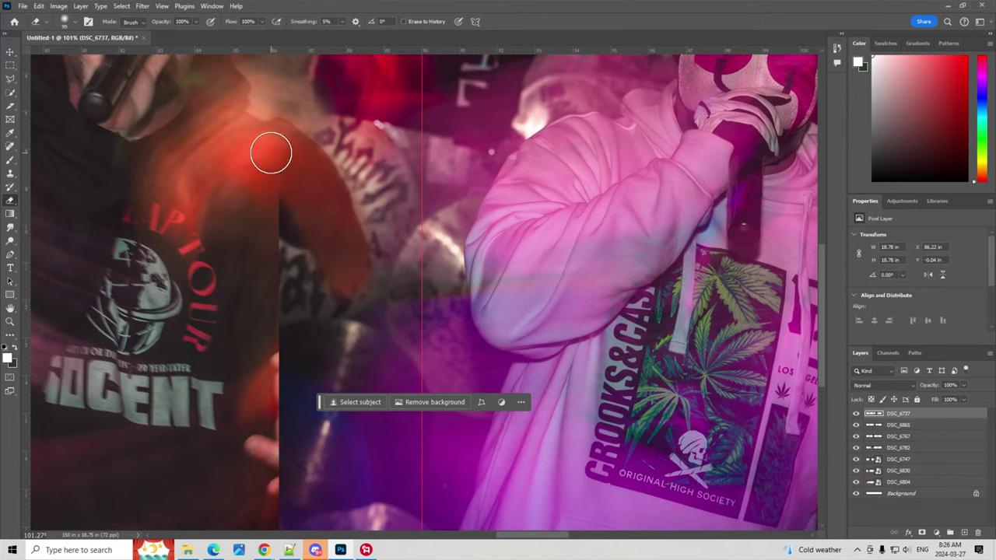
{"action": "scroll", "coordinate": [302, 276], "scroll_direction": "down", "scroll_amount": 3}
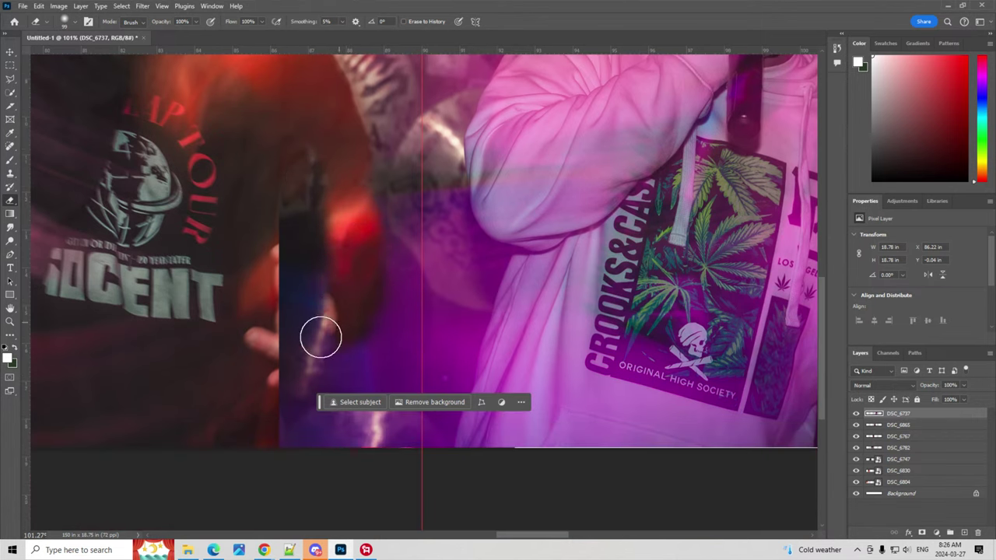
{"action": "mouse_move", "coordinate": [319, 335]}
{"action": "left_mouse_down"}
{"action": "mouse_move", "coordinate": [312, 218]}
{"action": "mouse_move", "coordinate": [288, 267]}
{"action": "mouse_move", "coordinate": [289, 229]}
{"action": "mouse_move", "coordinate": [340, 207]}
{"action": "mouse_move", "coordinate": [357, 238]}
{"action": "mouse_move", "coordinate": [347, 165]}
{"action": "mouse_move", "coordinate": [363, 283]}
{"action": "mouse_move", "coordinate": [319, 318]}
{"action": "mouse_move", "coordinate": [289, 320]}
{"action": "left_mouse_up"}
{"action": "scroll", "coordinate": [290, 320], "scroll_direction": "down", "scroll_amount": 1}
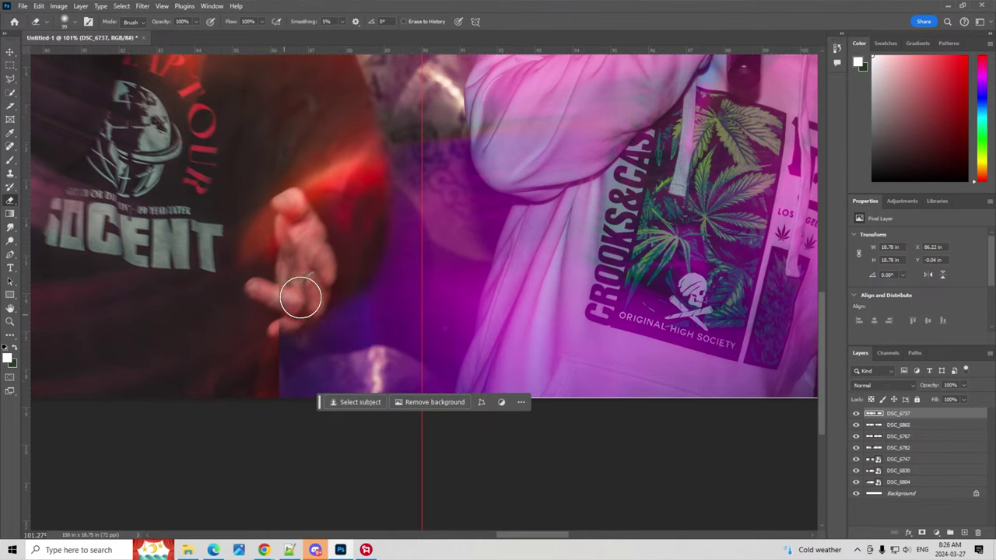
{"action": "right_click", "coordinate": [285, 318], "text": "alt"}
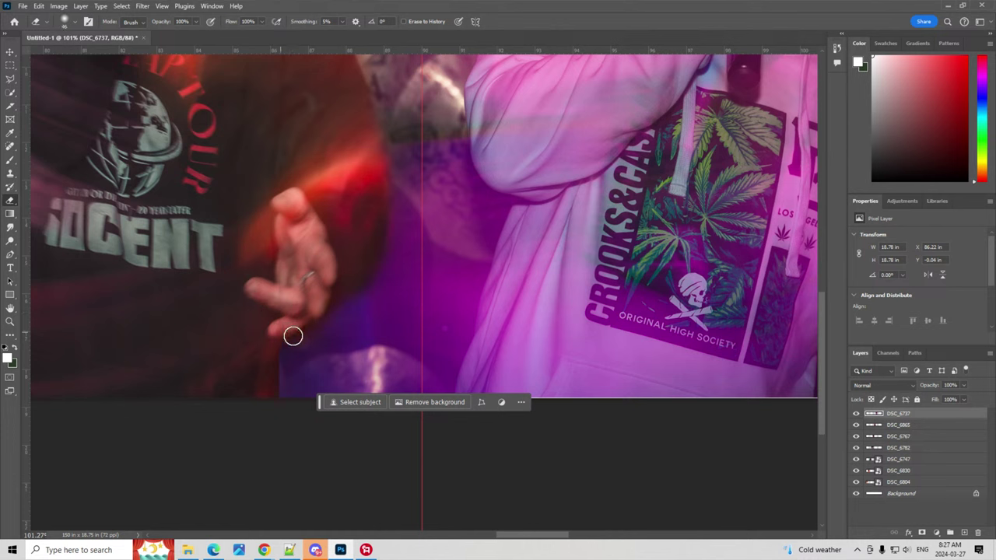
- With a larger eraser, clear the purple area below and beside the hand, then fit the document
{"action": "right_click", "coordinate": [309, 332], "text": "alt"}
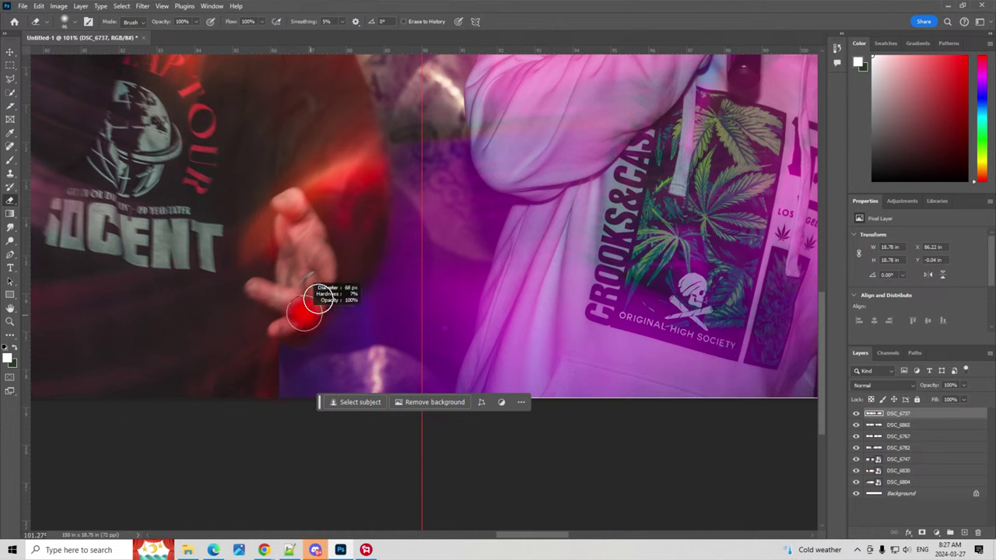
{"action": "left_click_drag", "start_coordinate": [303, 296], "coordinate": [289, 393]}
{"action": "left_click_drag", "start_coordinate": [343, 367], "coordinate": [319, 384]}
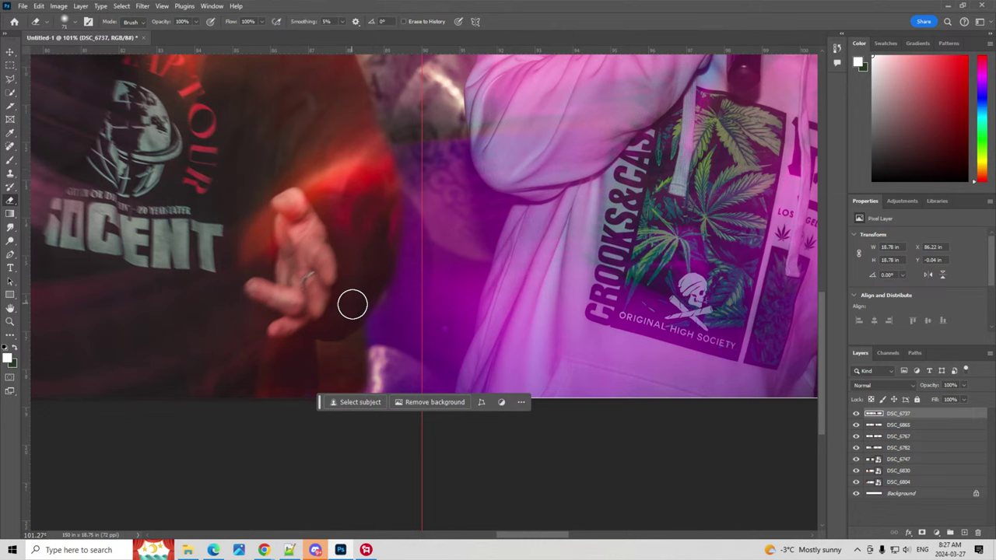
{"action": "scroll", "coordinate": [399, 192], "scroll_direction": "up", "scroll_amount": 1}
{"action": "scroll", "coordinate": [369, 216], "scroll_direction": "up", "scroll_amount": 3}
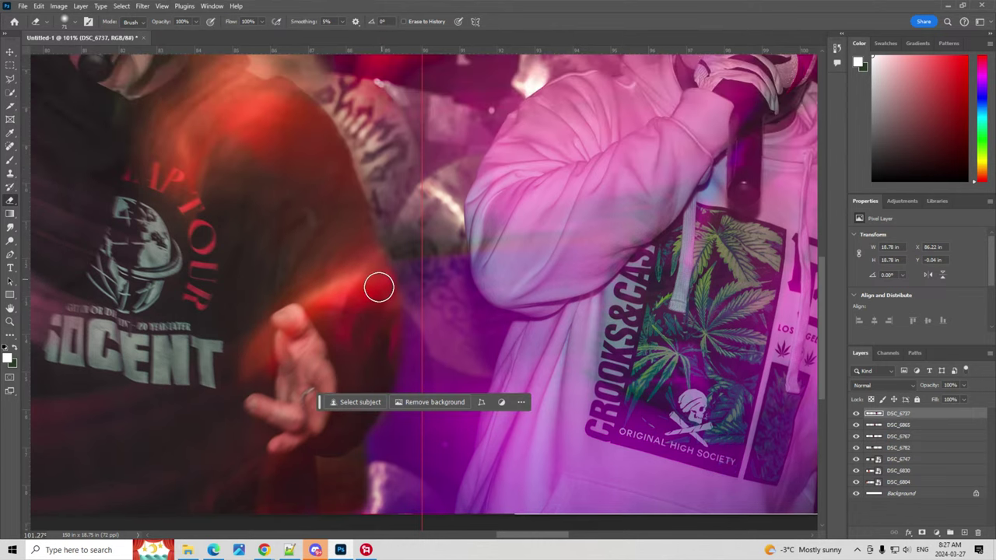
{"action": "key", "text": "ctrl+0"}
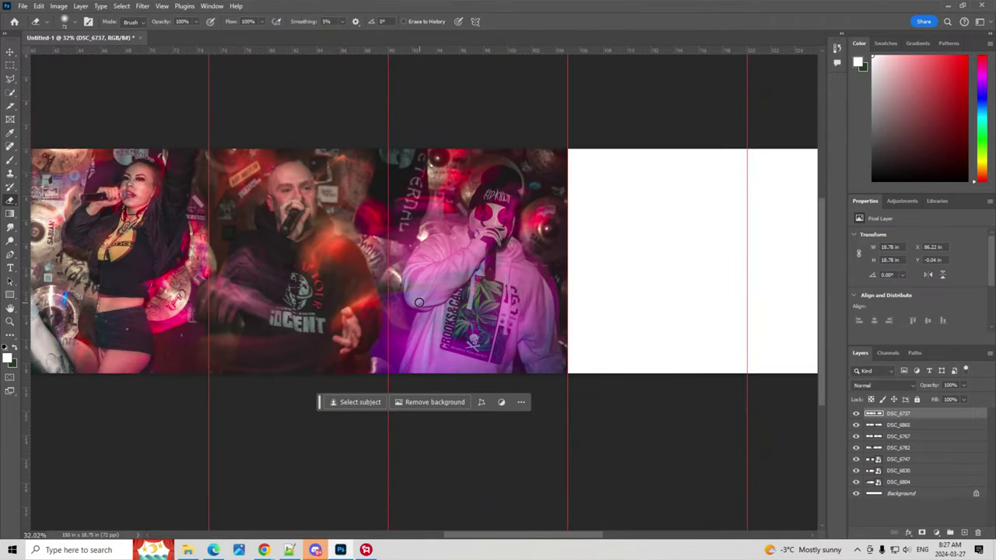
- Erase the overlap between the bald and masked singers with the Eraser at 40% opacity
{"action": "scroll", "coordinate": [448, 288], "scroll_direction": "up", "scroll_amount": 1}
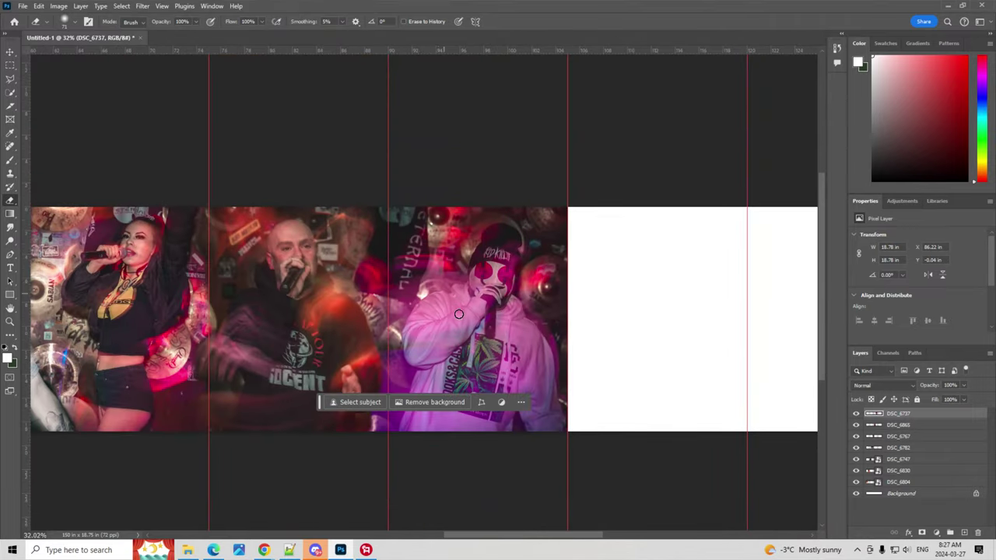
{"action": "scroll", "coordinate": [456, 316], "scroll_direction": "up", "scroll_amount": 3}
{"action": "scroll", "coordinate": [308, 361], "scroll_direction": "down", "scroll_amount": 3}
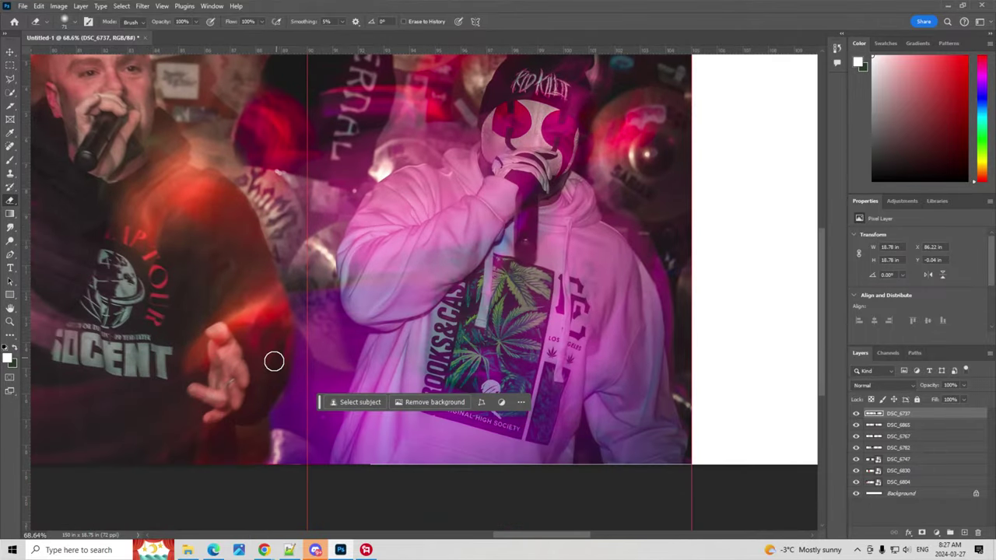
{"action": "scroll", "coordinate": [271, 361], "scroll_direction": "up", "scroll_amount": 1}
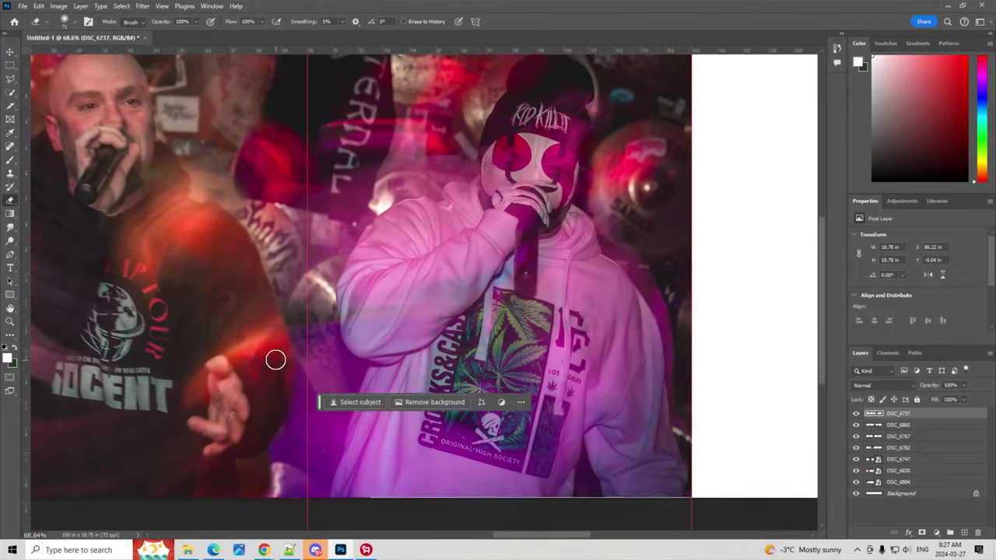
{"action": "scroll", "coordinate": [277, 358], "scroll_direction": "down", "scroll_amount": 2}
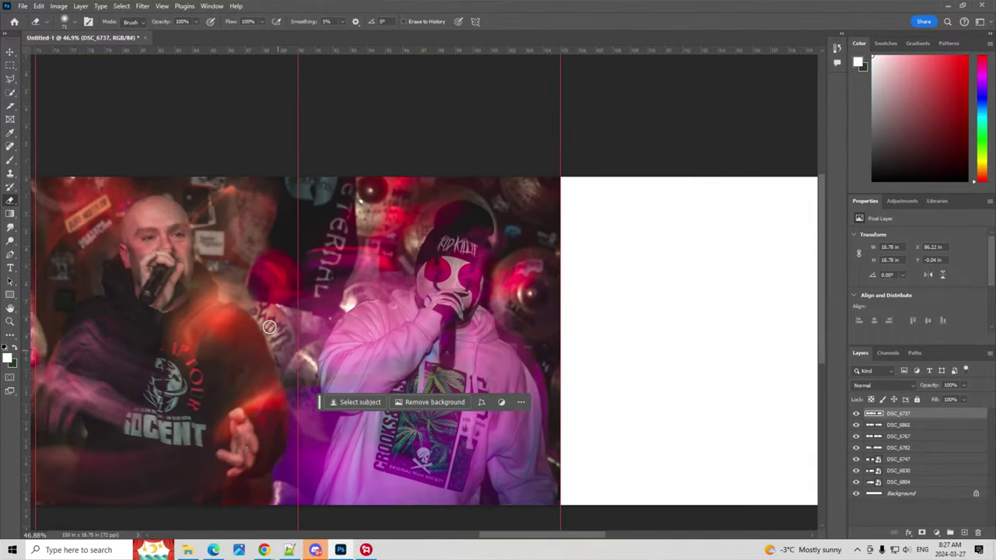
{"action": "scroll", "coordinate": [269, 327], "scroll_direction": "up", "scroll_amount": 2}
{"action": "scroll", "coordinate": [270, 327], "scroll_direction": "up", "scroll_amount": 2}
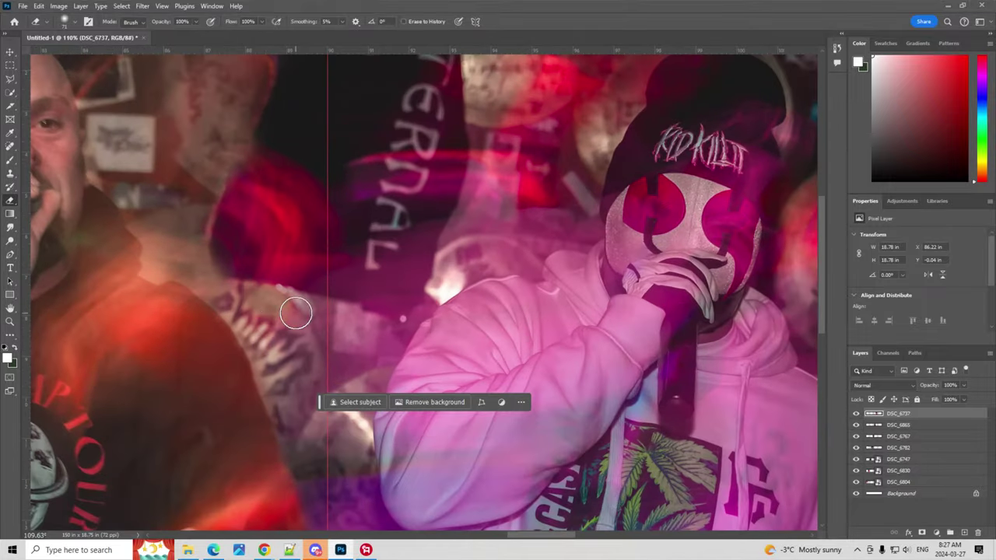
{"action": "left_click_drag", "start_coordinate": [272, 315], "coordinate": [287, 325]}
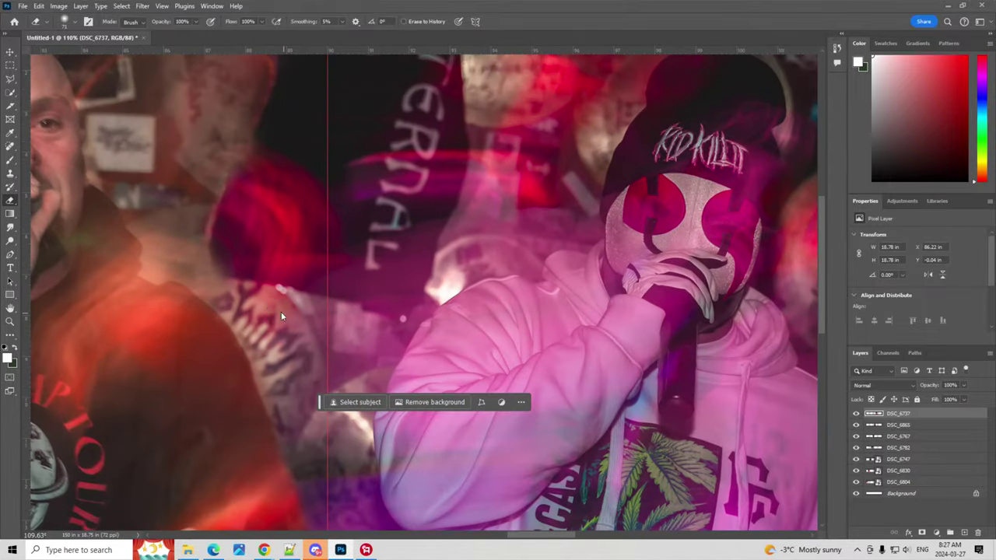
{"action": "mouse_move", "coordinate": [263, 294]}
{"action": "left_mouse_down"}
{"action": "mouse_move", "coordinate": [311, 306]}
{"action": "mouse_move", "coordinate": [268, 321]}
{"action": "left_mouse_up"}
{"action": "scroll", "coordinate": [298, 348], "scroll_direction": "down", "scroll_amount": 3}
{"action": "scroll", "coordinate": [292, 366], "scroll_direction": "down", "scroll_amount": 3}
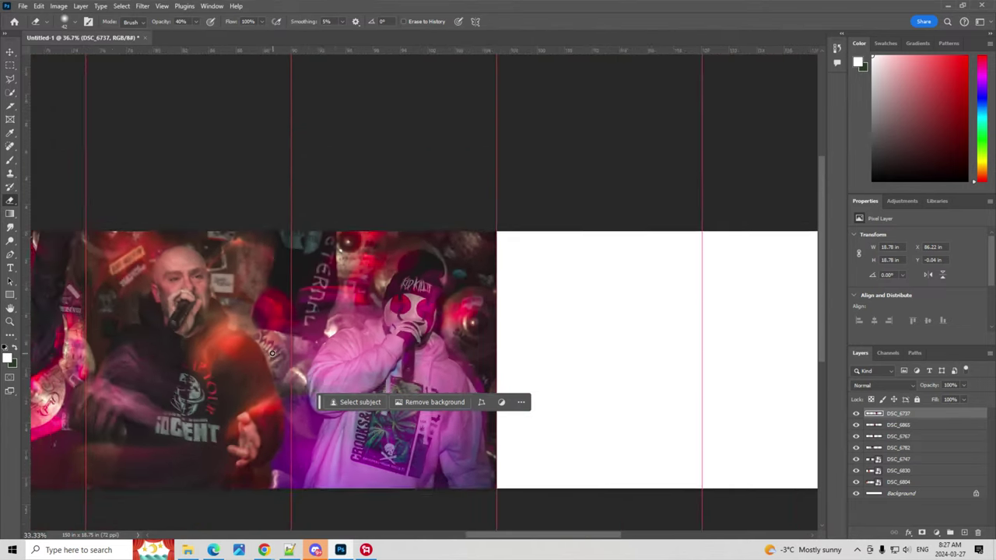
{"action": "scroll", "coordinate": [284, 389], "scroll_direction": "down", "scroll_amount": 2}
{"action": "scroll", "coordinate": [274, 414], "scroll_direction": "down", "scroll_amount": 1}
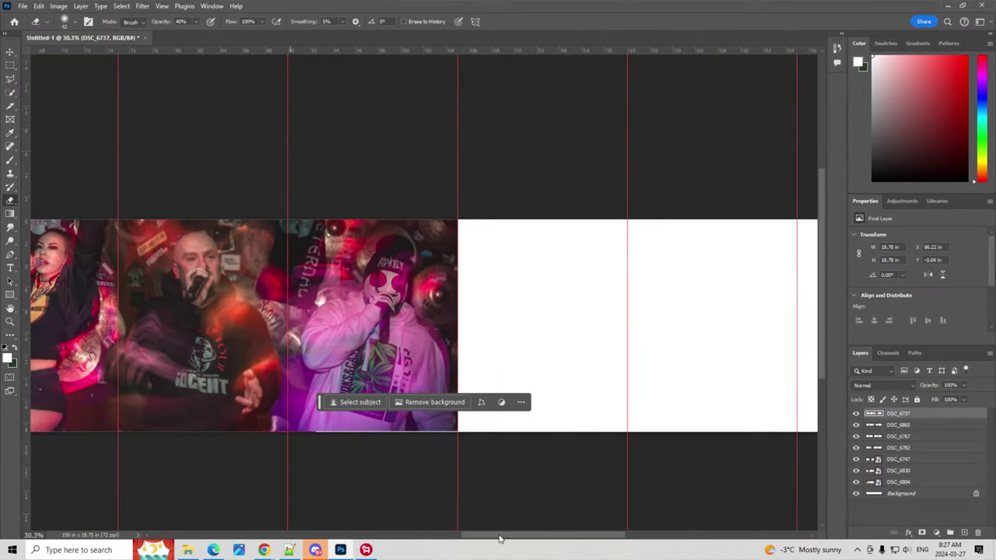
{"action": "left_click_drag", "start_coordinate": [499, 539], "coordinate": [450, 537]}
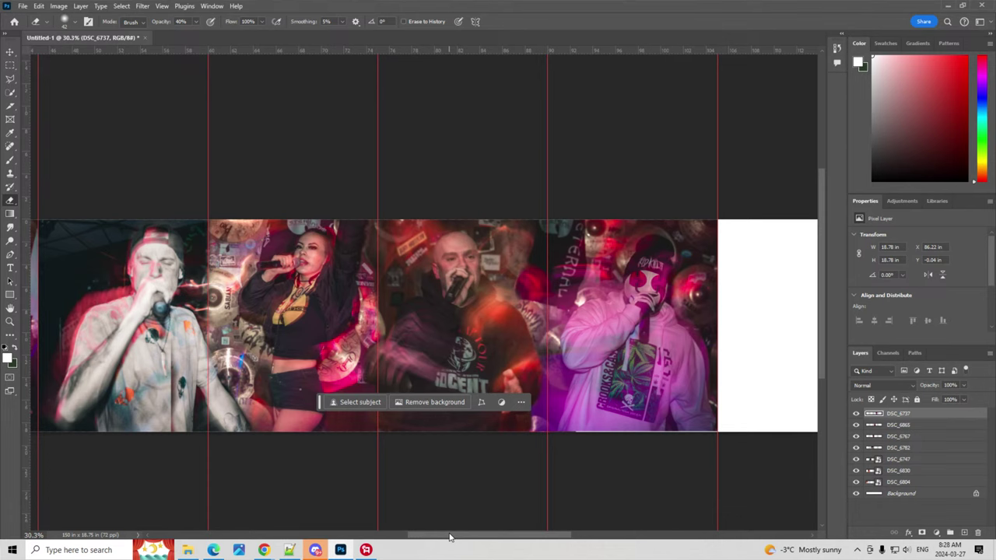
{"action": "mouse_move", "coordinate": [450, 537]}
{"action": "left_mouse_down"}
{"action": "mouse_move", "coordinate": [321, 542]}
{"action": "mouse_move", "coordinate": [388, 543]}
{"action": "left_mouse_up"}
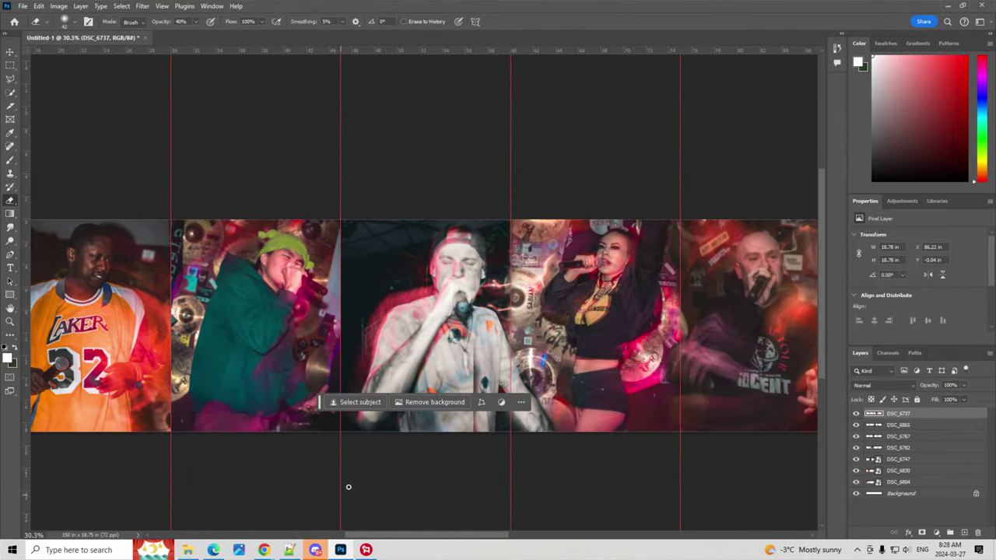
{"action": "scroll", "coordinate": [323, 294], "scroll_direction": "up", "scroll_amount": 1}
{"action": "scroll", "coordinate": [327, 303], "scroll_direction": "up", "scroll_amount": 3}
{"action": "scroll", "coordinate": [338, 311], "scroll_direction": "up", "scroll_amount": 2}
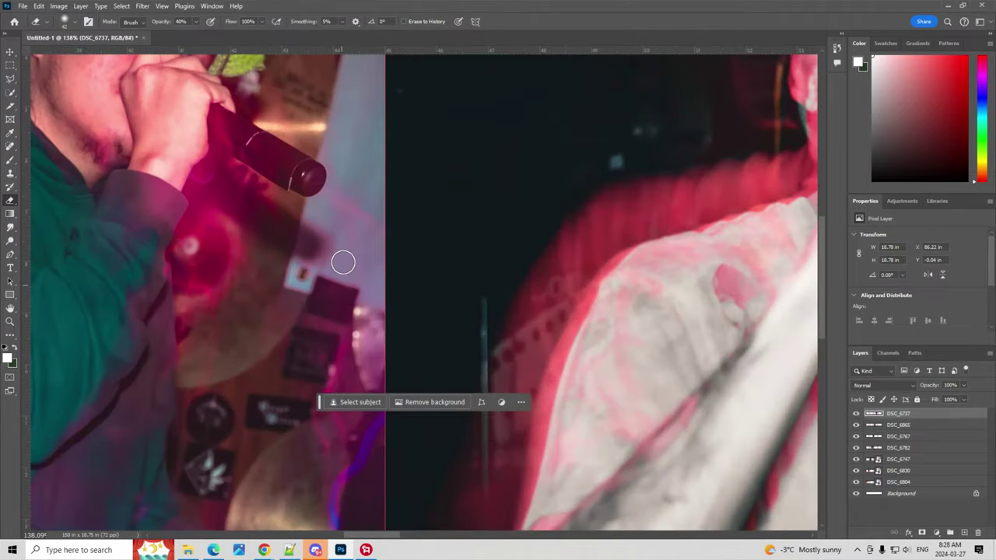
{"action": "left_click", "coordinate": [857, 449]}
{"action": "left_click", "coordinate": [857, 450]}
{"action": "left_click", "coordinate": [857, 460]}
{"action": "left_click", "coordinate": [857, 460]}
{"action": "left_click", "coordinate": [857, 460]}
{"action": "left_click", "coordinate": [857, 459]}
{"action": "scroll", "coordinate": [688, 385], "scroll_direction": "down", "scroll_amount": 2}
{"action": "scroll", "coordinate": [656, 394], "scroll_direction": "down", "scroll_amount": 2}
{"action": "scroll", "coordinate": [623, 436], "scroll_direction": "down", "scroll_amount": 1}
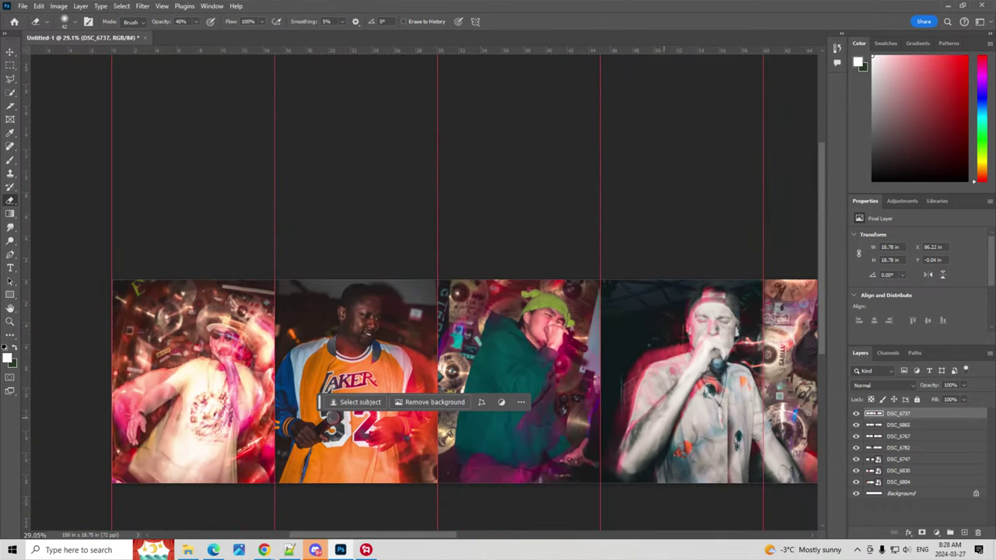
{"action": "scroll", "coordinate": [534, 517], "scroll_direction": "up", "scroll_amount": 2}
{"action": "scroll", "coordinate": [522, 481], "scroll_direction": "up", "scroll_amount": 1}
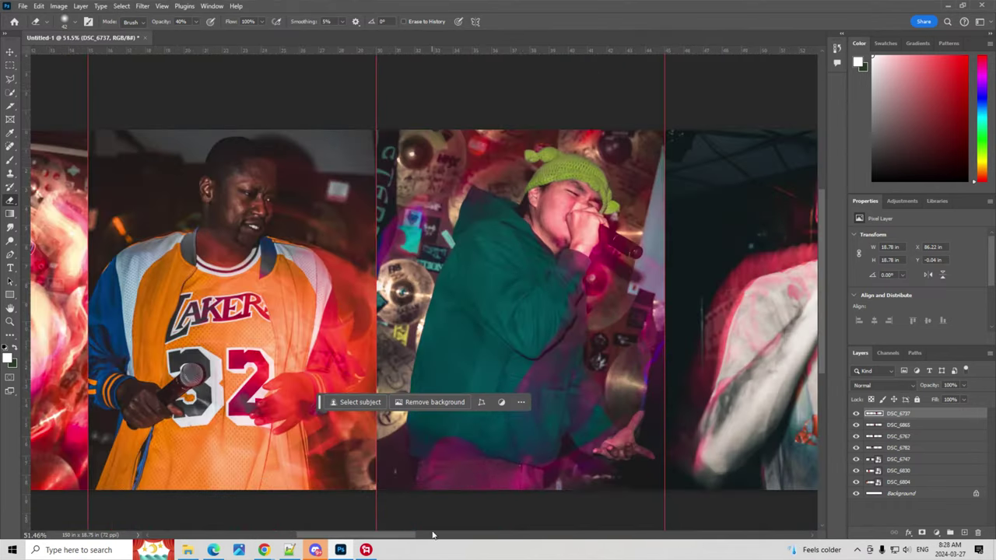
{"action": "mouse_move", "coordinate": [408, 536]}
{"action": "left_mouse_down"}
{"action": "mouse_move", "coordinate": [659, 548]}
{"action": "mouse_move", "coordinate": [652, 545]}
{"action": "left_mouse_up"}
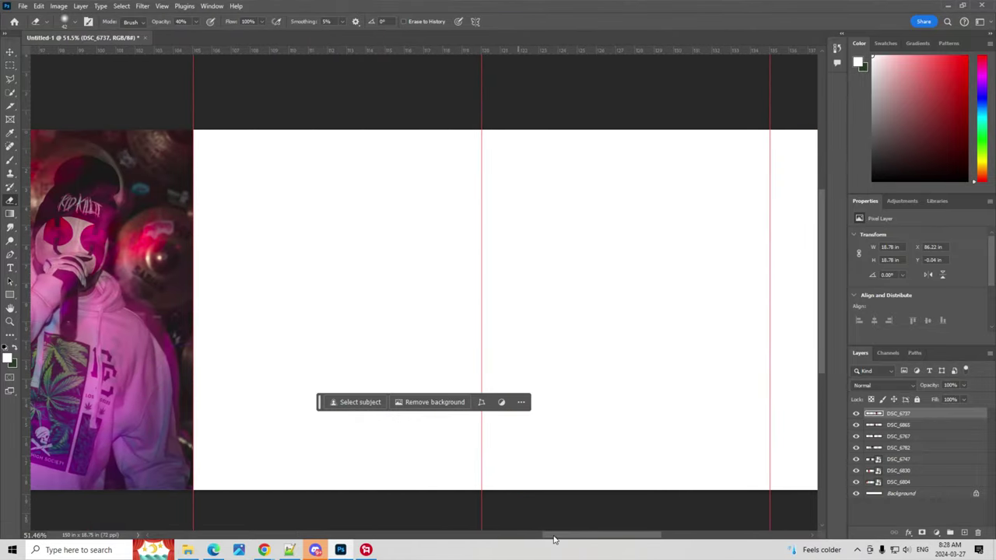
{"action": "left_click_drag", "start_coordinate": [554, 538], "coordinate": [544, 537]}
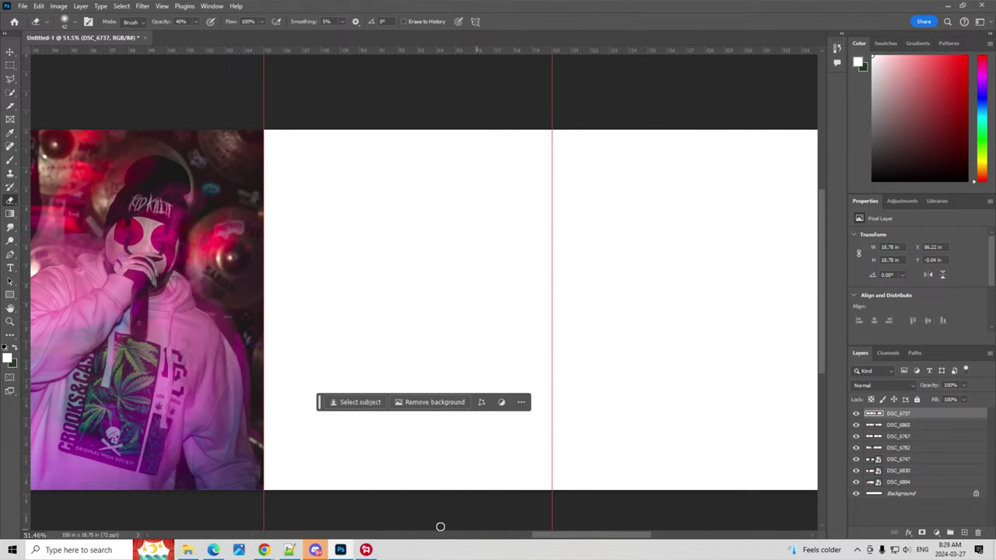
{"action": "mouse_move", "coordinate": [580, 543]}
{"action": "left_mouse_down"}
{"action": "mouse_move", "coordinate": [306, 543]}
{"action": "mouse_move", "coordinate": [320, 539]}
{"action": "left_mouse_up"}
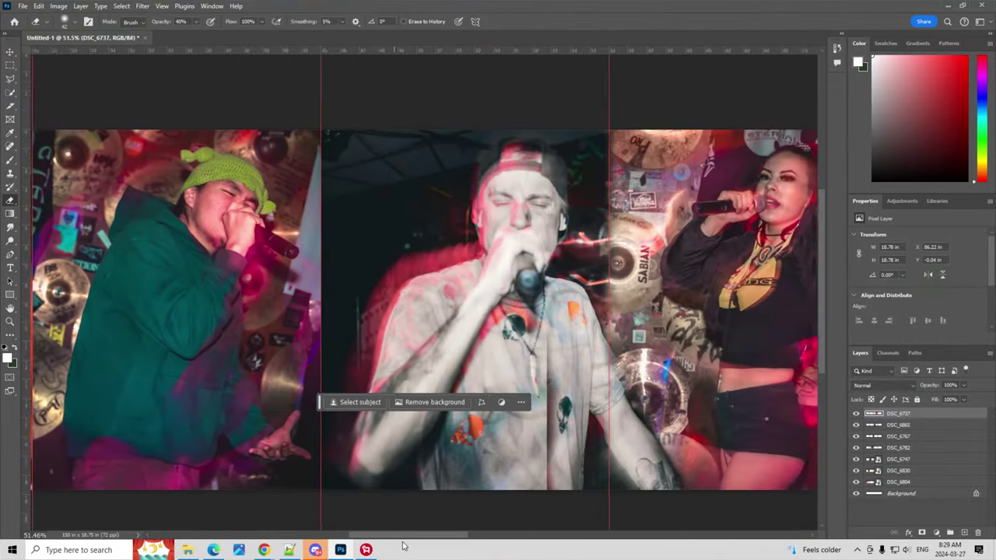
{"action": "left_click_drag", "start_coordinate": [321, 538], "coordinate": [565, 559]}
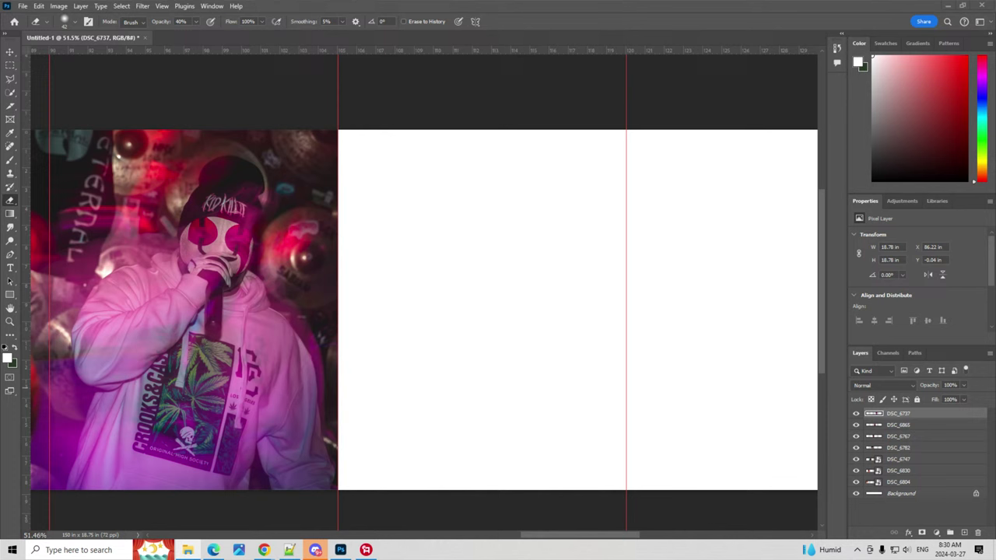
- Place the DSC_3694 stage photo on the canvas and scale it into the empty panel
{"action": "mouse_move", "coordinate": [263, 195]}
{"action": "left_mouse_down"}
{"action": "mouse_move", "coordinate": [392, 251]}
{"action": "mouse_move", "coordinate": [406, 166]}
{"action": "left_mouse_up"}
{"action": "mouse_move", "coordinate": [448, 292]}
{"action": "left_mouse_down"}
{"action": "mouse_move", "coordinate": [552, 423]}
{"action": "mouse_move", "coordinate": [538, 431]}
{"action": "left_mouse_up"}
{"action": "left_click_drag", "start_coordinate": [492, 319], "coordinate": [528, 333]}
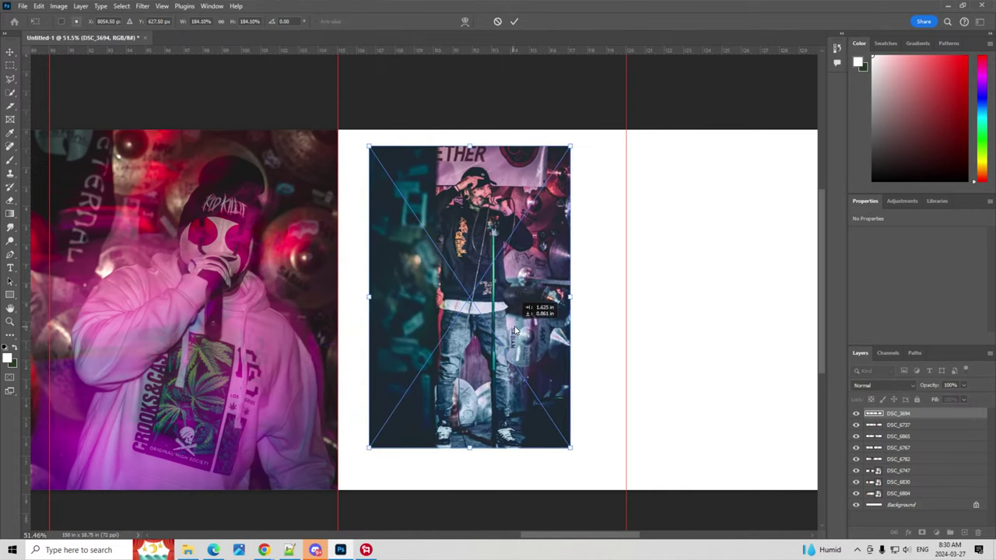
{"action": "left_click_drag", "start_coordinate": [575, 446], "coordinate": [596, 477]}
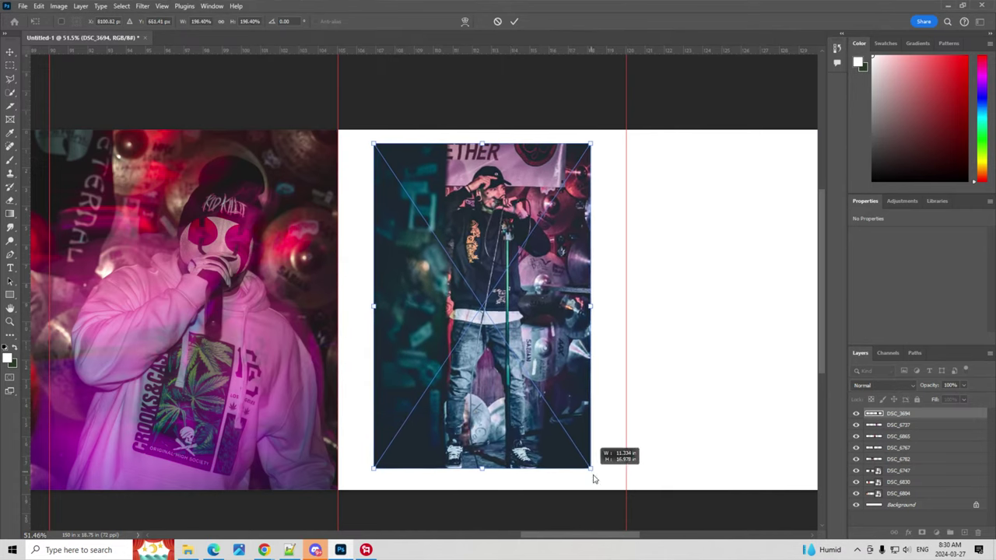
{"action": "left_click_drag", "start_coordinate": [580, 428], "coordinate": [573, 423]}
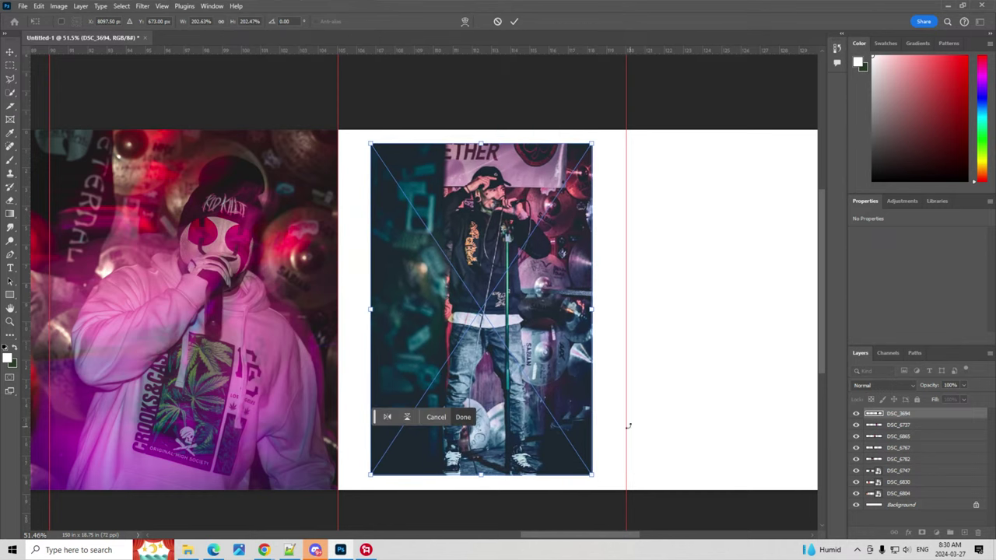
{"action": "key", "text": "Return"}
- Duplicate the DSC_3694 layer and stretch the copy to fill the panel between the guides
{"action": "key", "text": "e"}
{"action": "key", "text": "ctrl+j"}
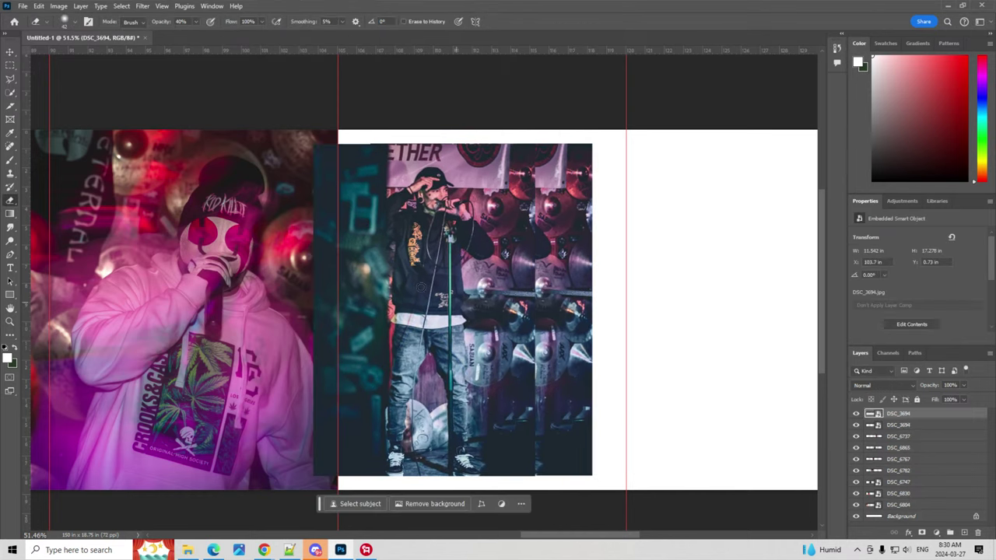
{"action": "left_click", "coordinate": [434, 290]}
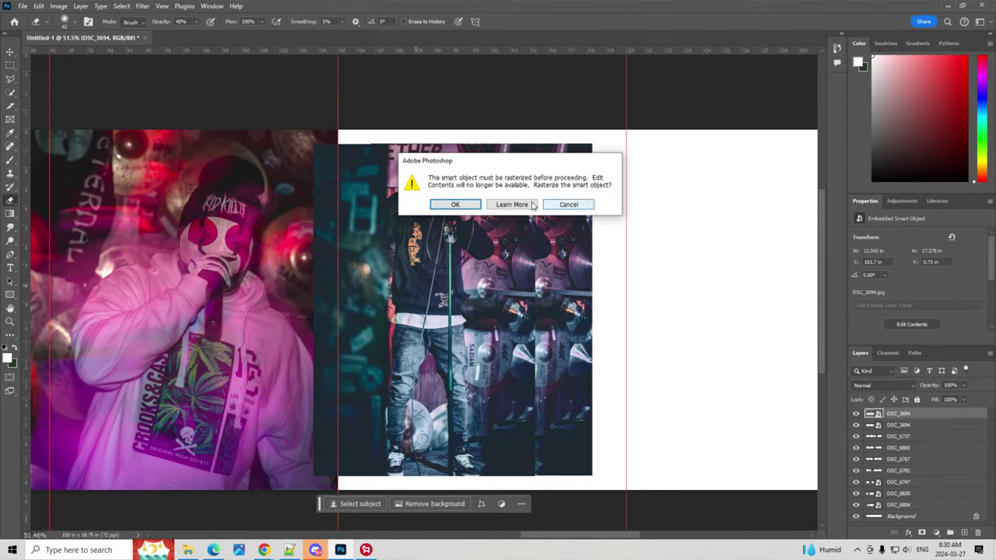
{"action": "left_click", "coordinate": [568, 204]}
{"action": "left_click", "coordinate": [10, 51]}
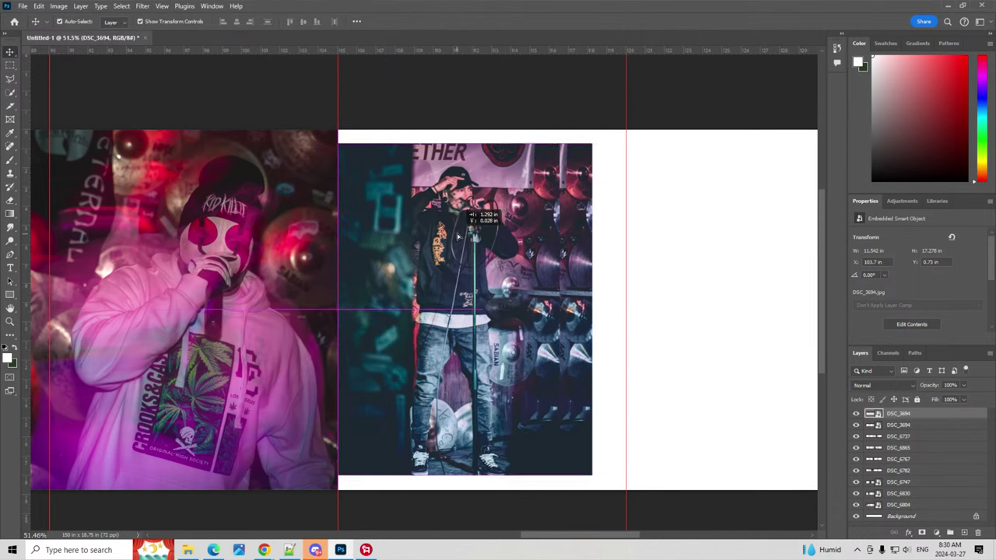
{"action": "left_click_drag", "start_coordinate": [398, 218], "coordinate": [486, 282]}
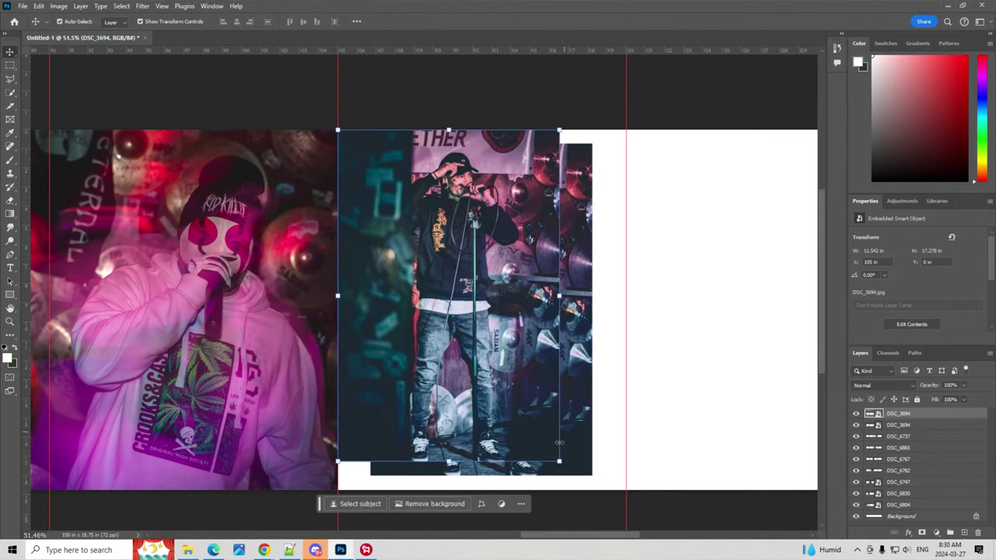
{"action": "key", "text": "ctrl+t"}
{"action": "mouse_move", "coordinate": [558, 473]}
{"action": "left_mouse_down"}
{"action": "mouse_move", "coordinate": [648, 490]}
{"action": "mouse_move", "coordinate": [629, 486]}
{"action": "left_mouse_up"}
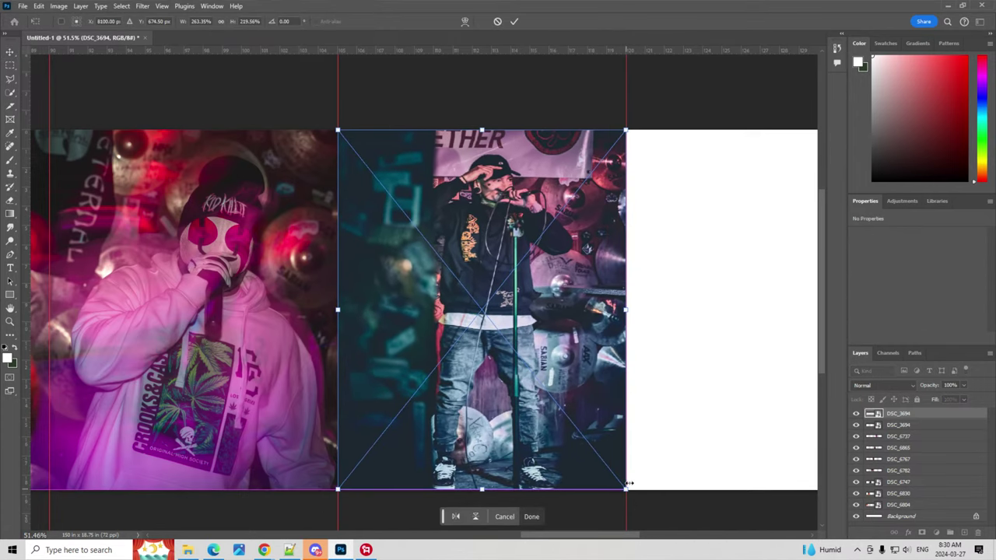
{"action": "left_click_drag", "start_coordinate": [963, 416], "coordinate": [965, 430]}
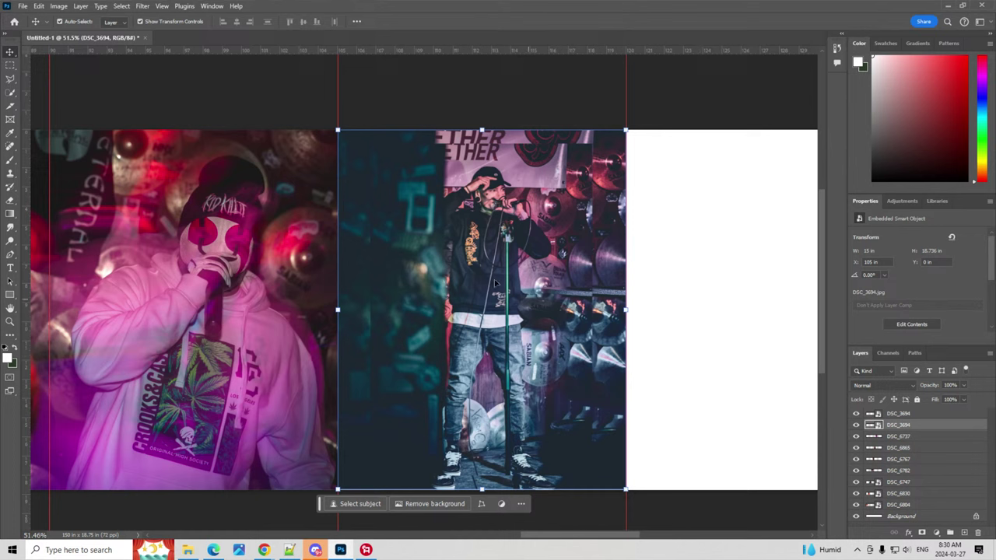
- Apply an 11.1 px Gaussian Blur to the panel-filling copy of DSC_3694
{"action": "left_click", "coordinate": [142, 6]}
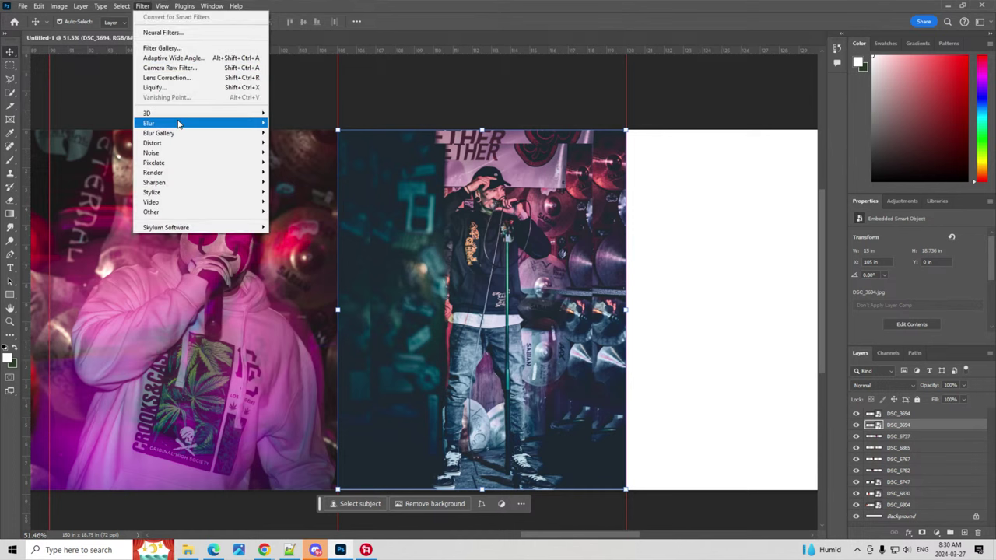
{"action": "mouse_move", "coordinate": [149, 123]}
{"action": "left_click", "coordinate": [309, 163]}
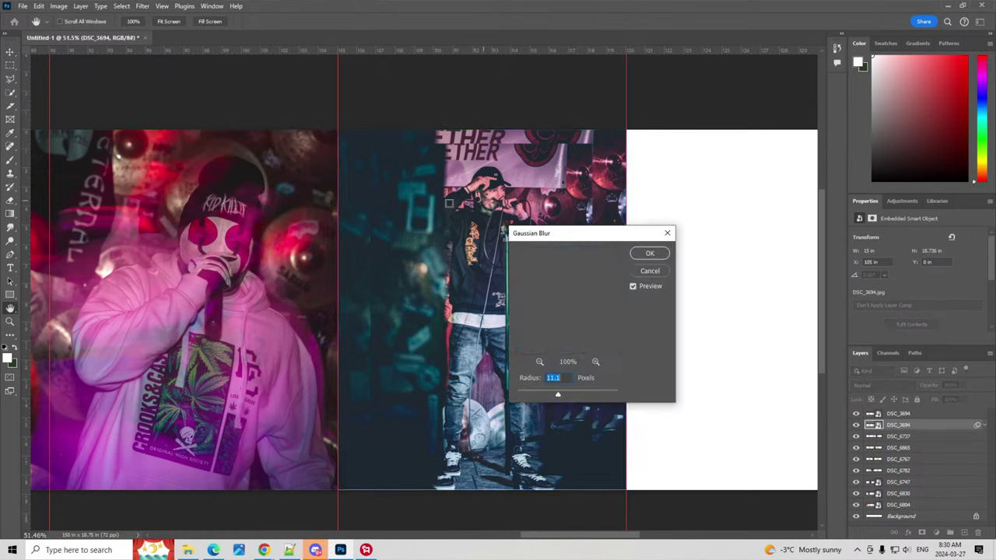
{"action": "left_click", "coordinate": [650, 253]}
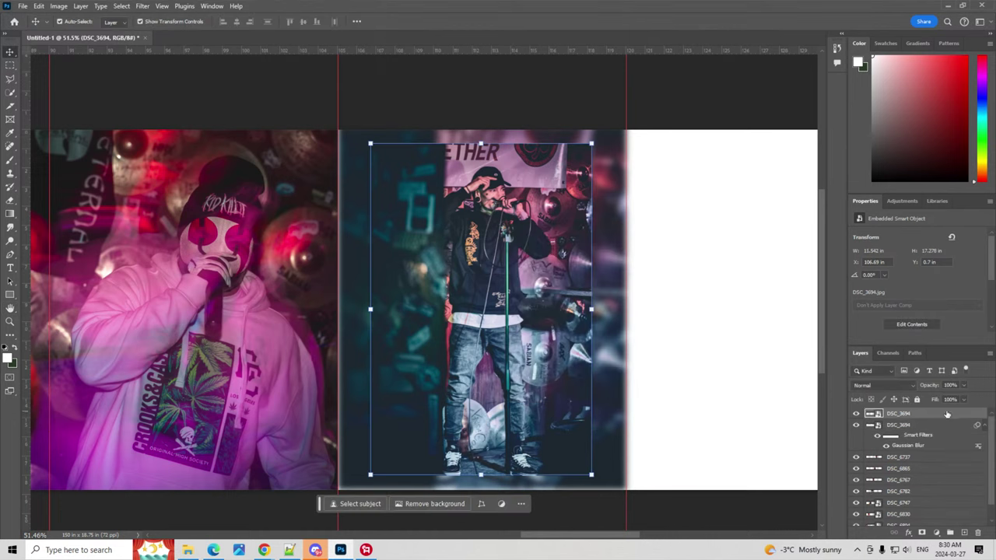
- Give the smaller DSC_3694 copy a white Outer Glow and enable Drop Shadow
{"action": "double_click", "coordinate": [933, 417]}
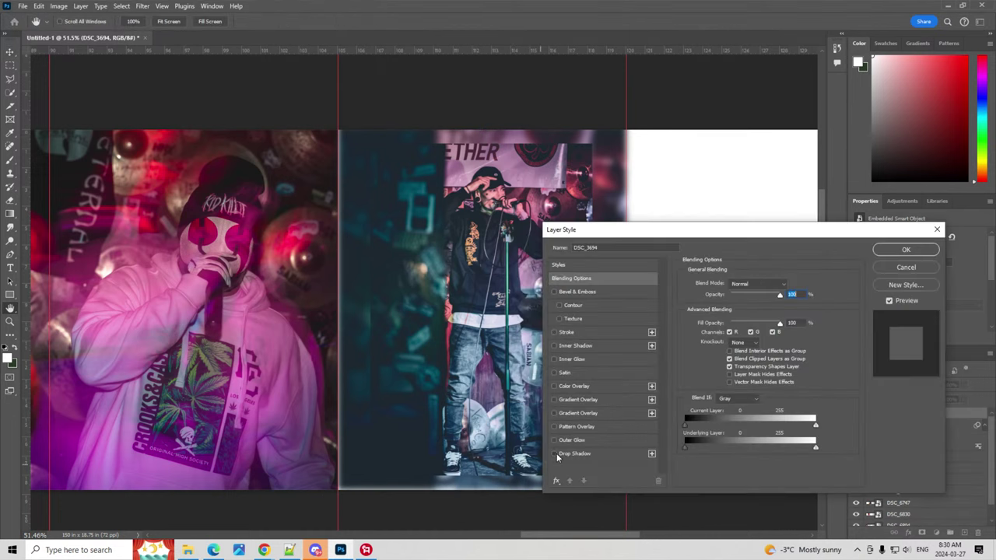
{"action": "left_click", "coordinate": [555, 454]}
{"action": "left_click", "coordinate": [554, 440]}
{"action": "left_click", "coordinate": [586, 442]}
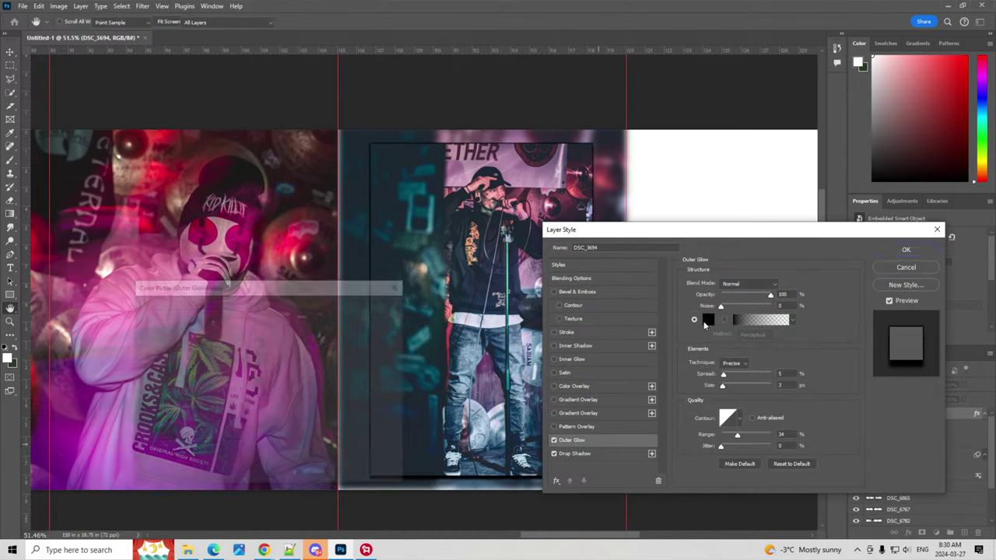
{"action": "left_click", "coordinate": [138, 311]}
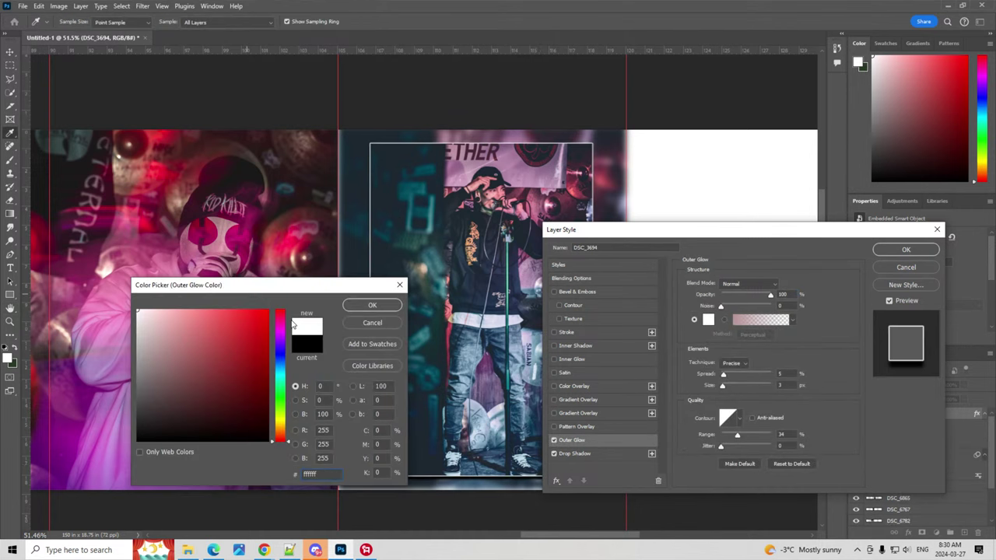
{"action": "left_click", "coordinate": [354, 307]}
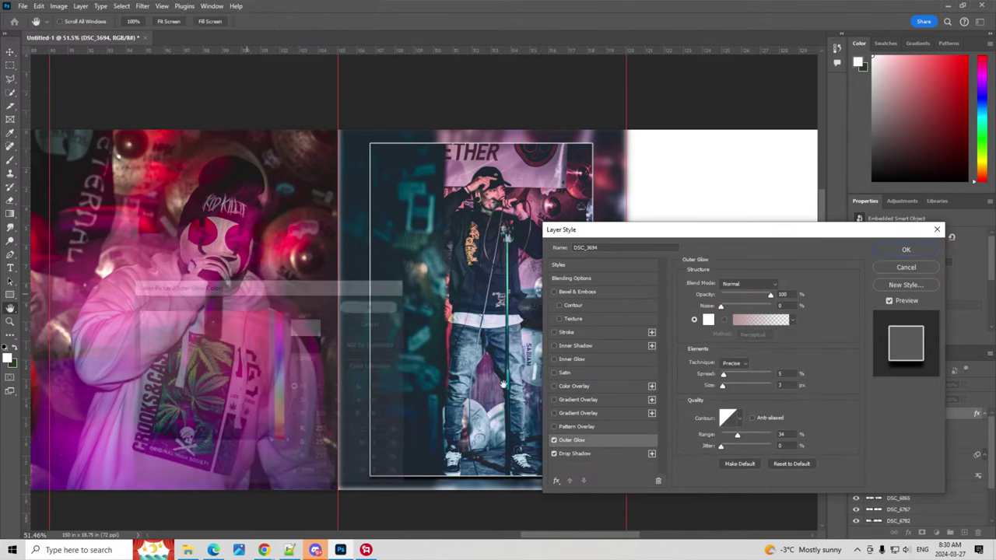
- Set the drop shadow to 19 px distance, 45° angle, wider spread and 24 px size
{"action": "left_click", "coordinate": [618, 453]}
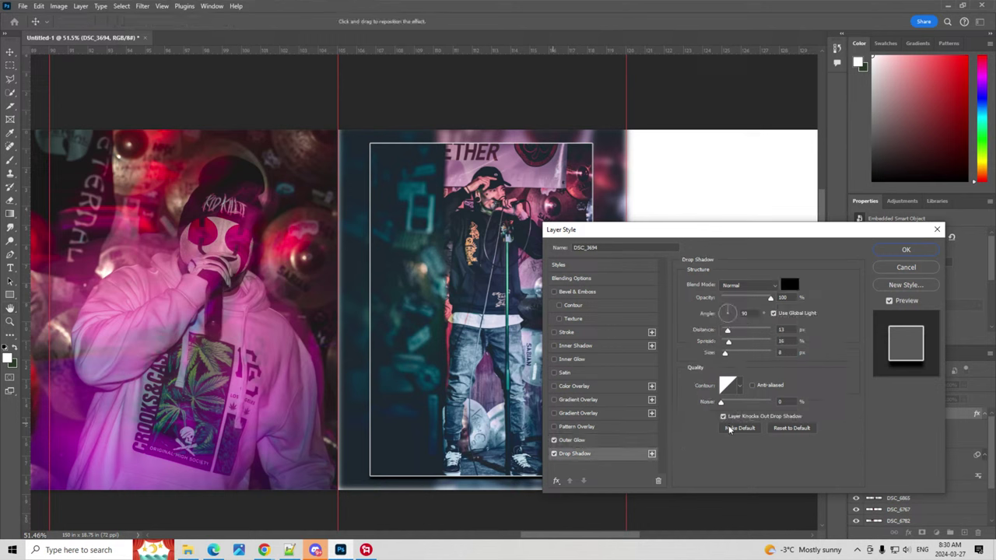
{"action": "left_click_drag", "start_coordinate": [731, 332], "coordinate": [736, 310]}
{"action": "left_click", "coordinate": [733, 313]}
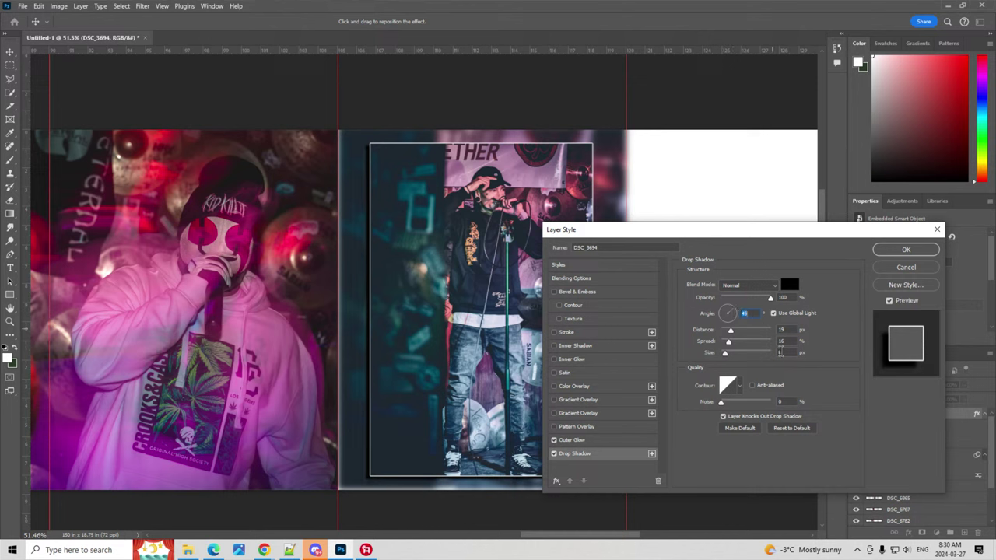
{"action": "mouse_move", "coordinate": [728, 342]}
{"action": "left_mouse_down"}
{"action": "mouse_move", "coordinate": [737, 347]}
{"action": "mouse_move", "coordinate": [728, 354]}
{"action": "left_mouse_up"}
{"action": "left_click", "coordinate": [730, 355]}
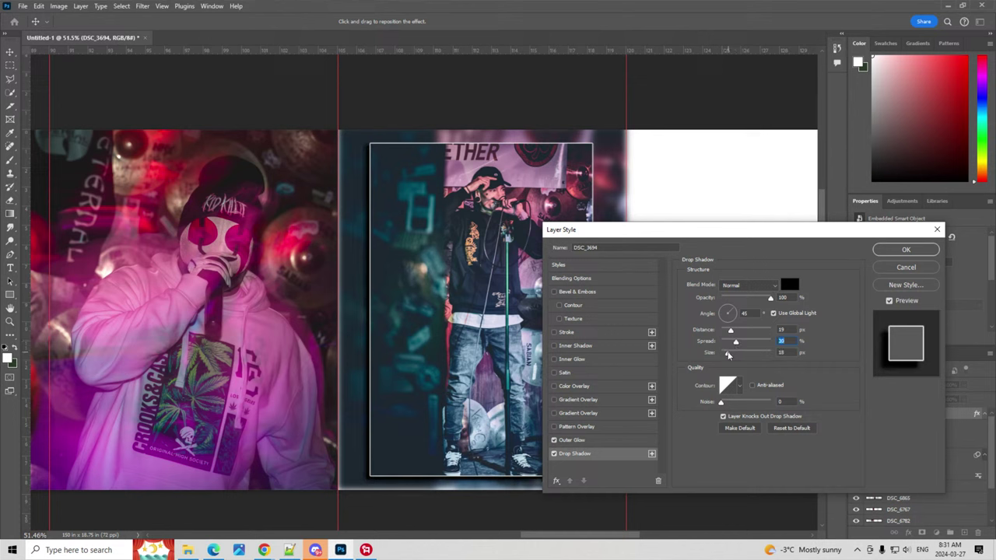
{"action": "left_click_drag", "start_coordinate": [729, 355], "coordinate": [729, 355]}
{"action": "left_click", "coordinate": [895, 250]}
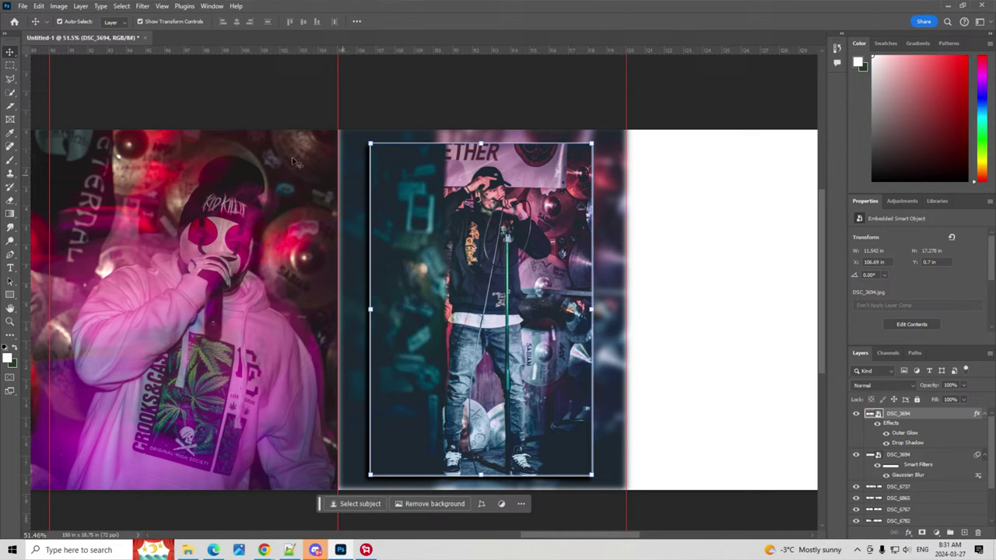
- Shift the blurred DSC_3694 copy left and resize it to span the panel
{"action": "left_click", "coordinate": [906, 458]}
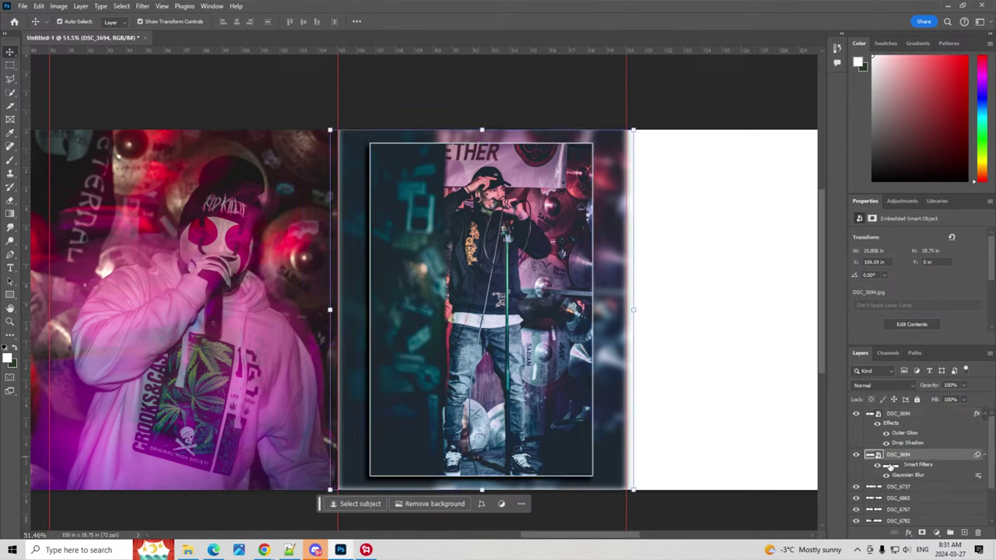
{"action": "left_click", "coordinate": [355, 294]}
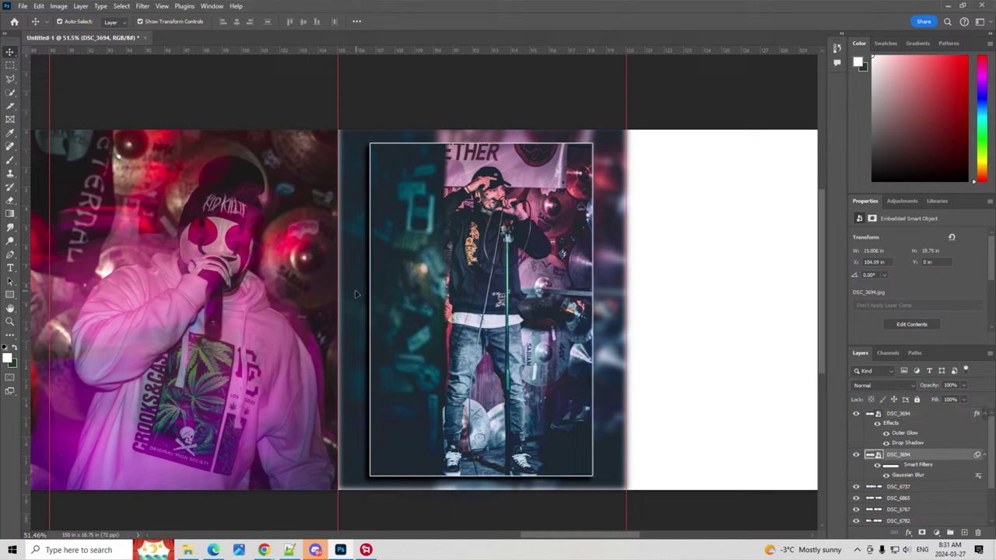
{"action": "left_click_drag", "start_coordinate": [355, 294], "coordinate": [351, 294]}
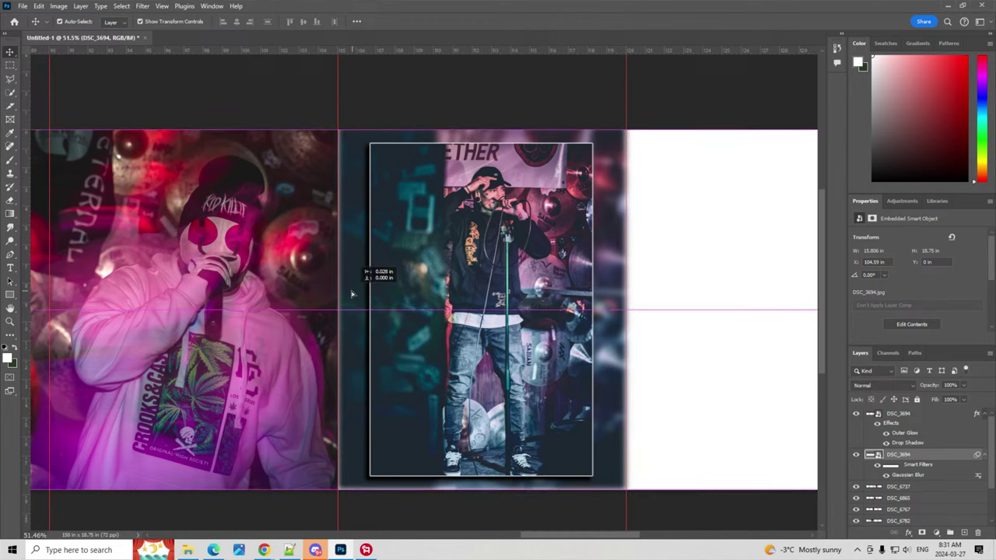
{"action": "left_click_drag", "start_coordinate": [351, 294], "coordinate": [351, 293]}
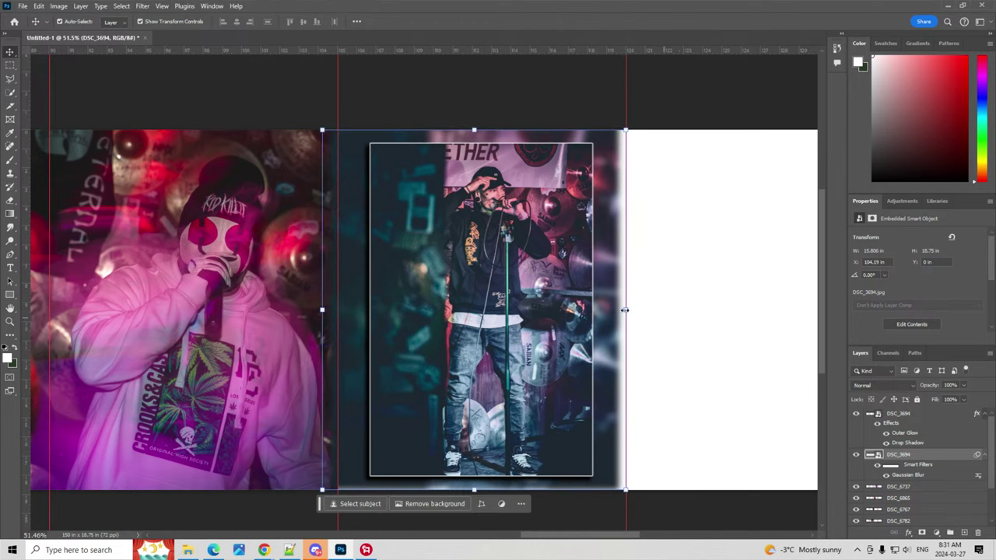
{"action": "left_click", "coordinate": [627, 310]}
{"action": "left_click", "coordinate": [507, 212]}
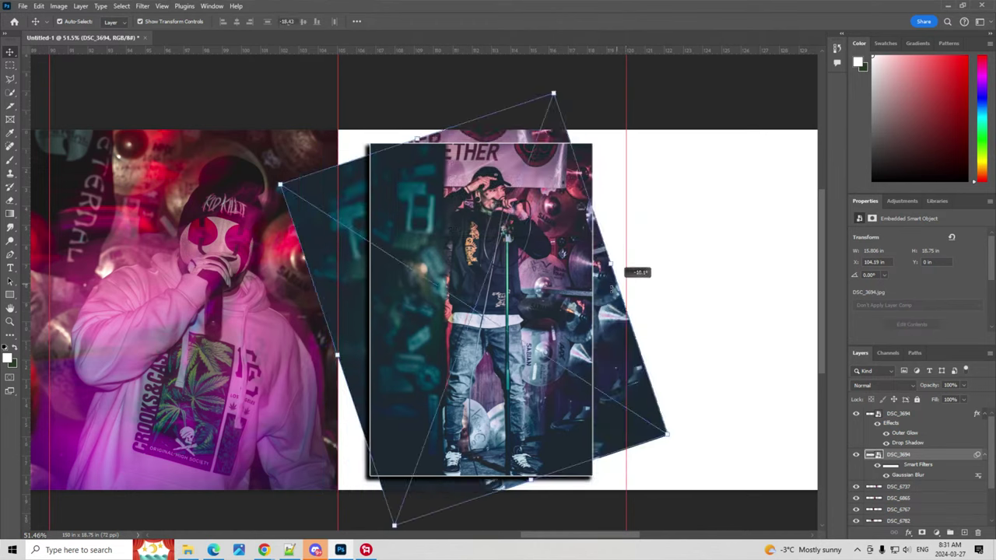
{"action": "left_click_drag", "start_coordinate": [638, 272], "coordinate": [625, 314]}
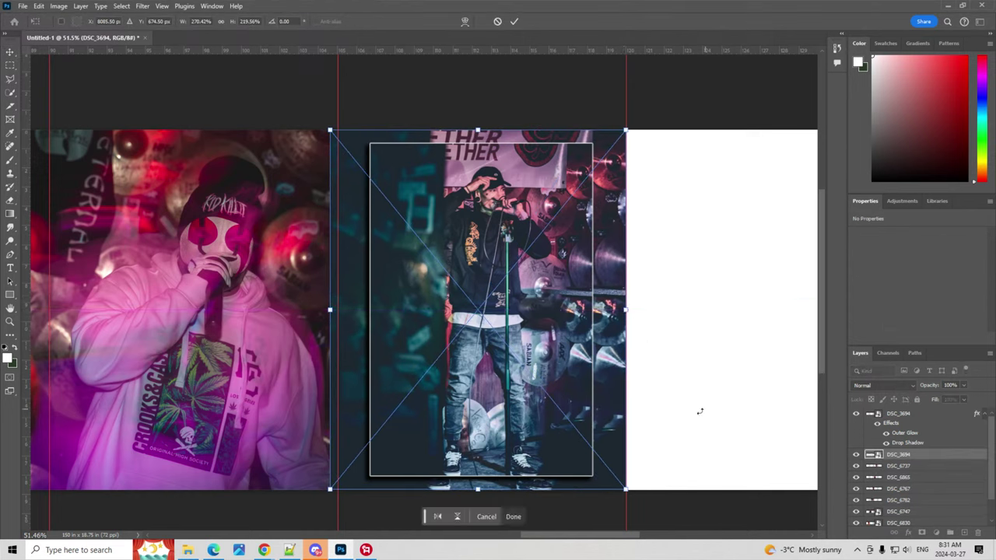
{"action": "key", "text": "Return"}
- Move the blurred DSC_3694 layer below DSC_6737 and deselect it
{"action": "left_click_drag", "start_coordinate": [939, 470], "coordinate": [937, 481]}
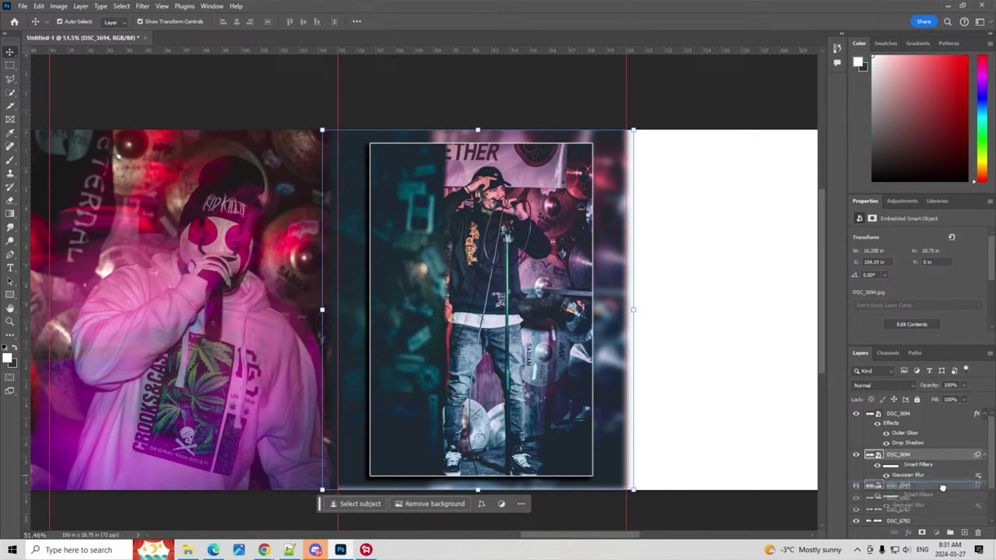
{"action": "left_click_drag", "start_coordinate": [940, 458], "coordinate": [933, 492]}
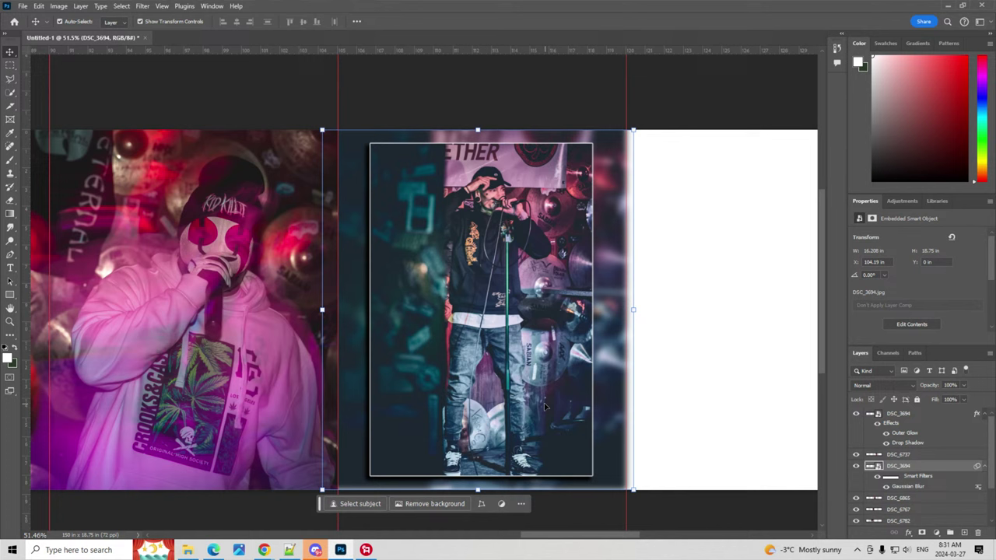
{"action": "left_click", "coordinate": [660, 367]}
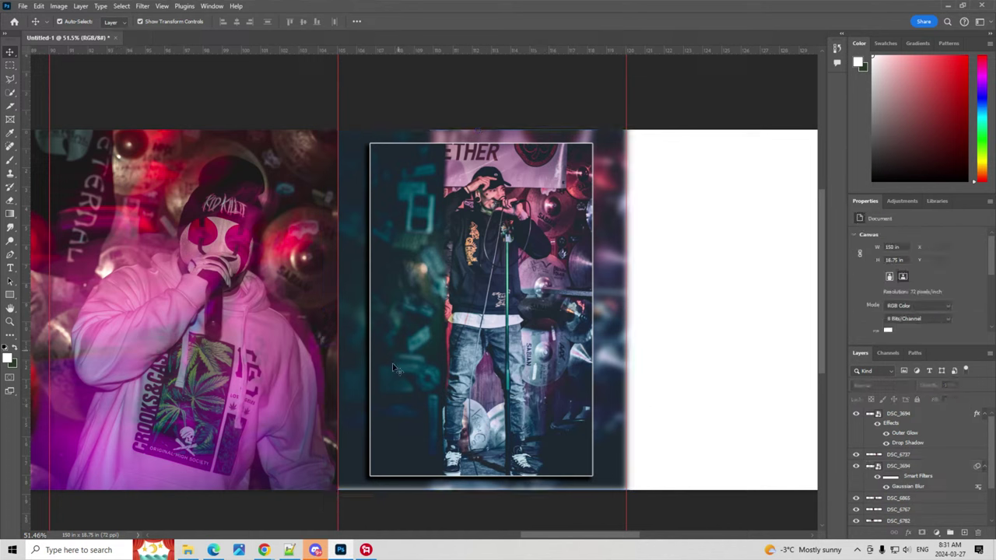
- Stretch the blurred DSC_3694 copy past the panel's top and bottom edges
{"action": "left_click", "coordinate": [346, 353]}
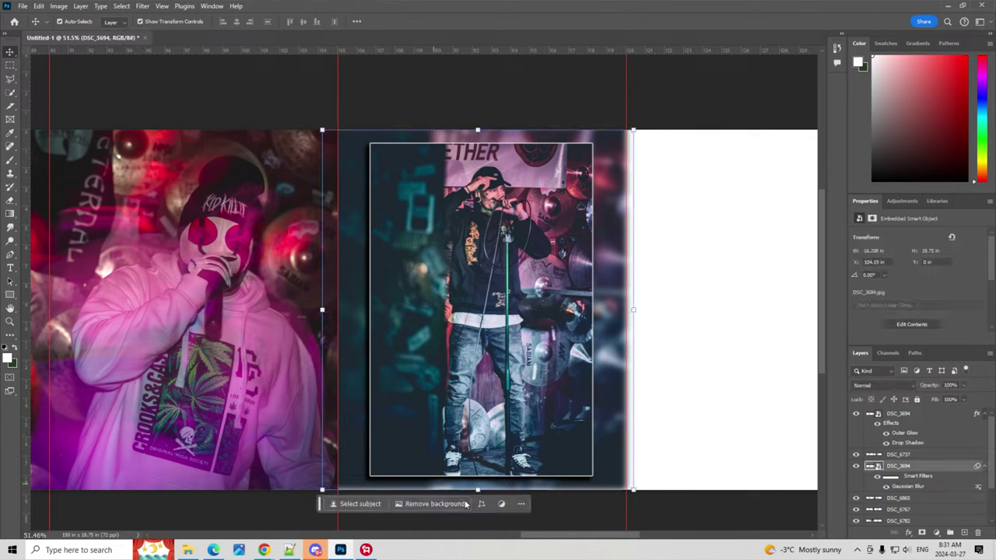
{"action": "left_click", "coordinate": [478, 490]}
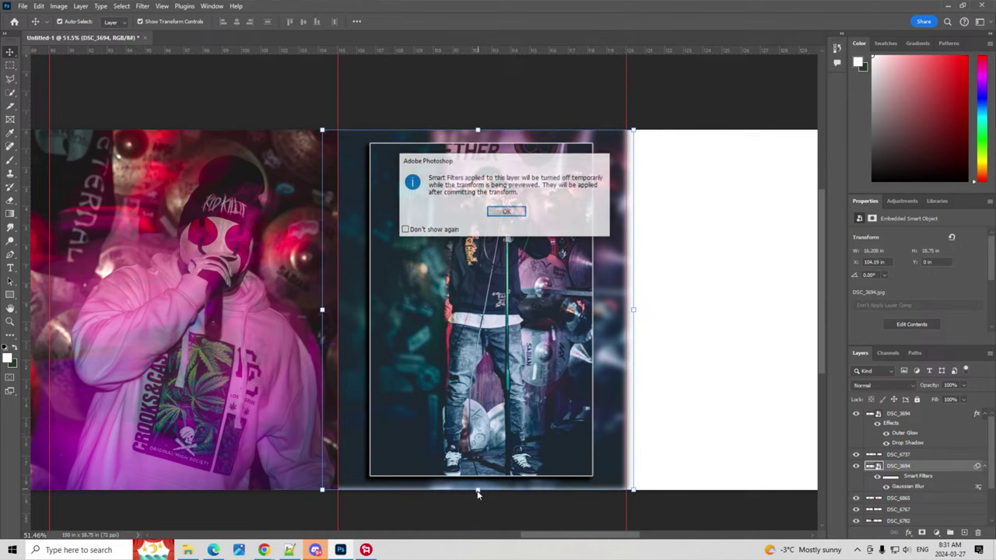
{"action": "left_click", "coordinate": [510, 214]}
{"action": "left_click_drag", "start_coordinate": [478, 490], "coordinate": [476, 526]}
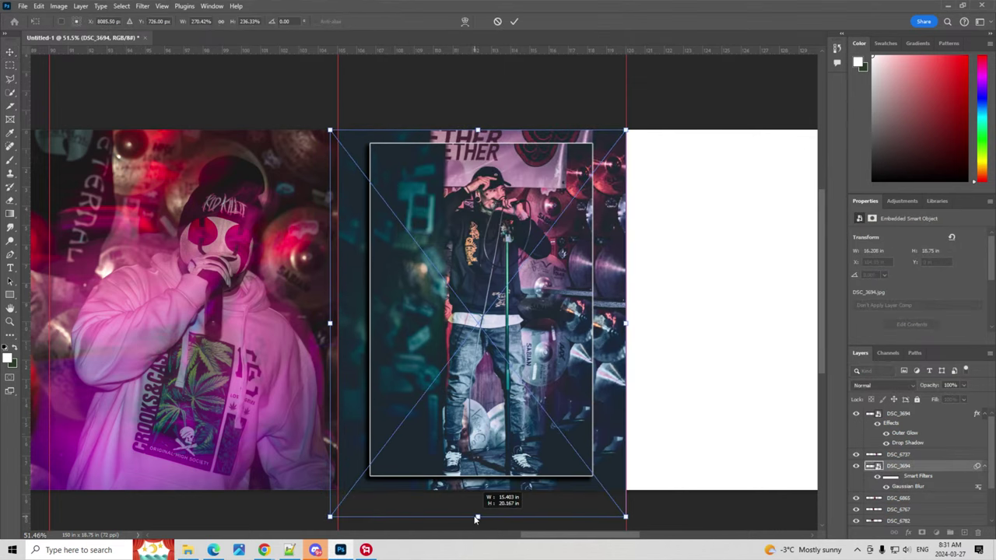
{"action": "left_click_drag", "start_coordinate": [478, 130], "coordinate": [480, 108]}
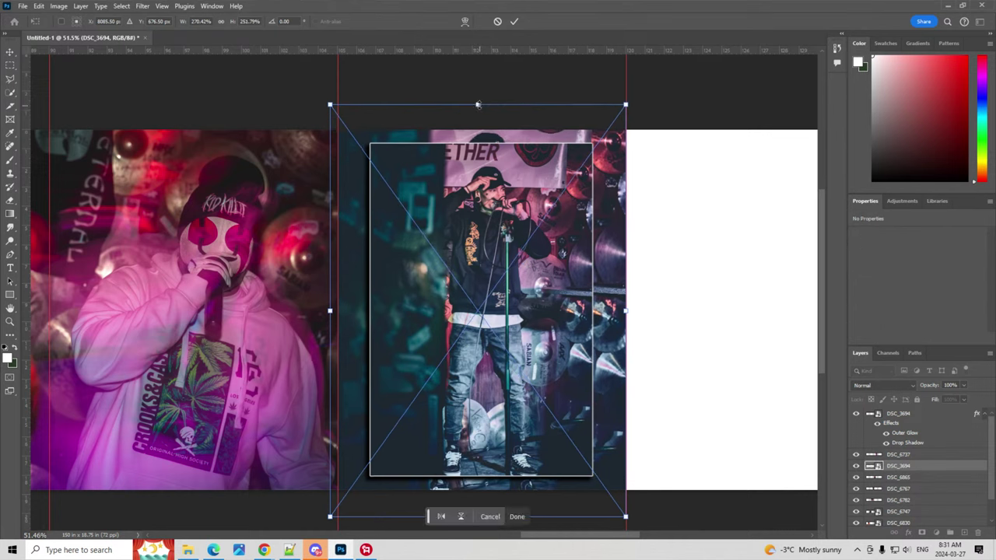
{"action": "key", "text": "Return"}
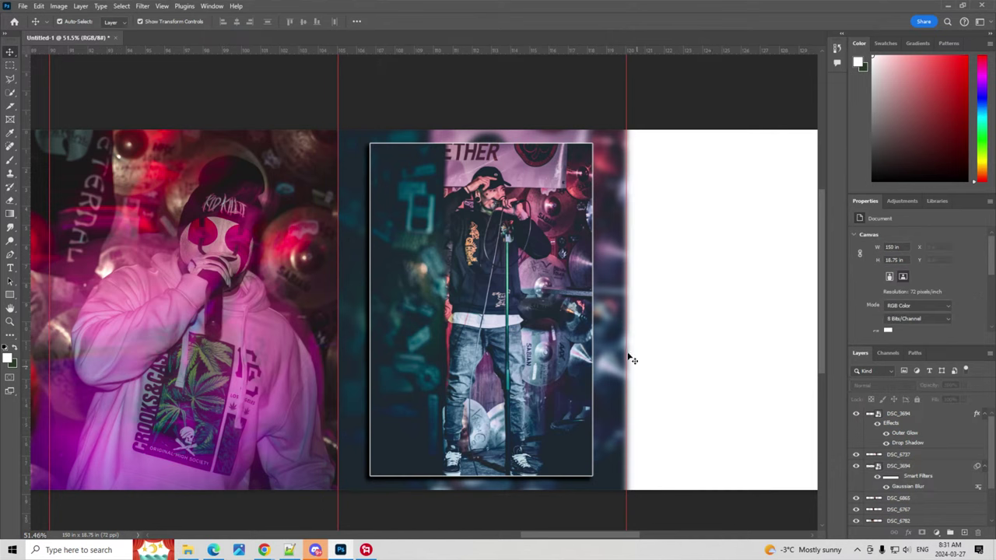
- Rotate the blurred DSC_3694 copy very slightly and commit the transform
{"action": "key", "text": "ctrl+t"}
{"action": "left_click", "coordinate": [634, 316]}
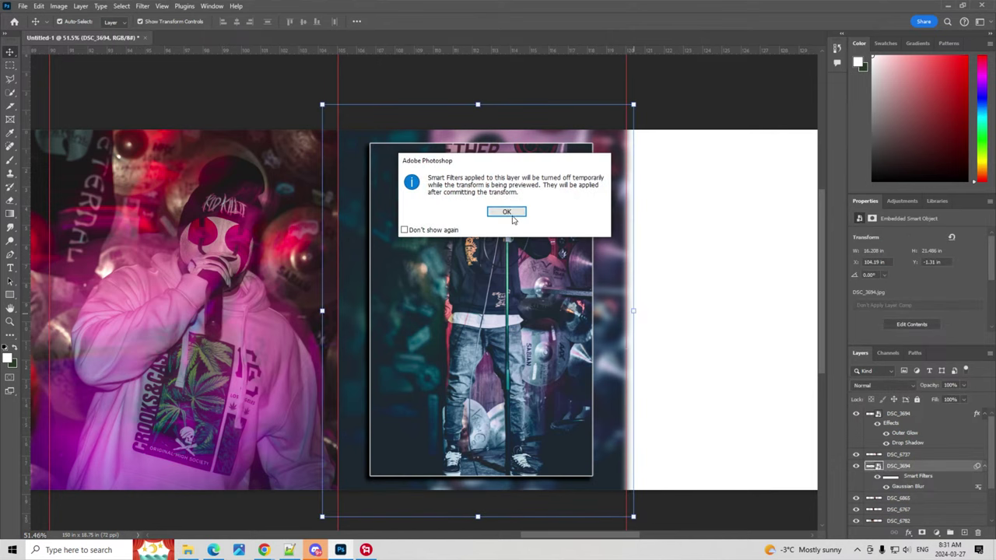
{"action": "key", "text": "Return"}
{"action": "left_click_drag", "start_coordinate": [634, 316], "coordinate": [650, 317]}
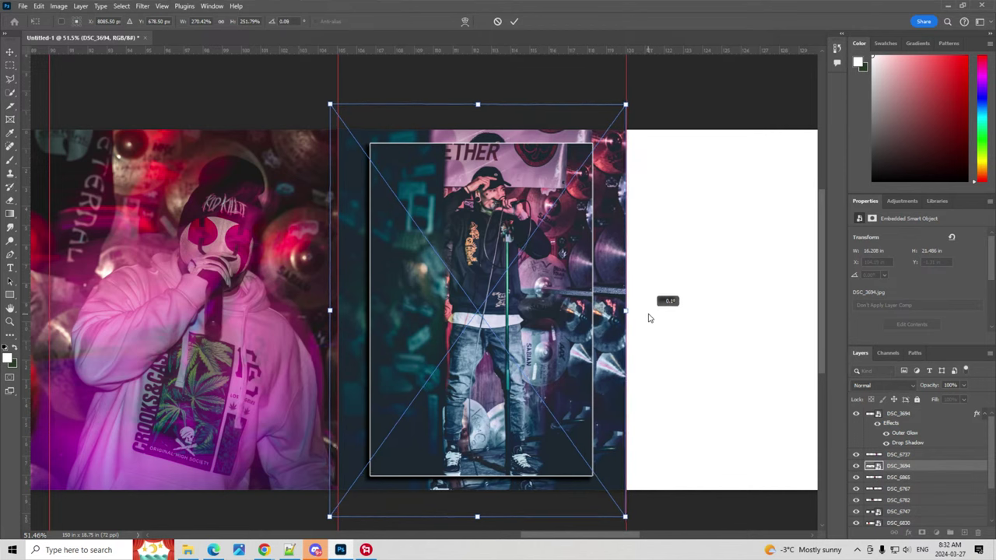
{"action": "left_click_drag", "start_coordinate": [650, 318], "coordinate": [632, 313]}
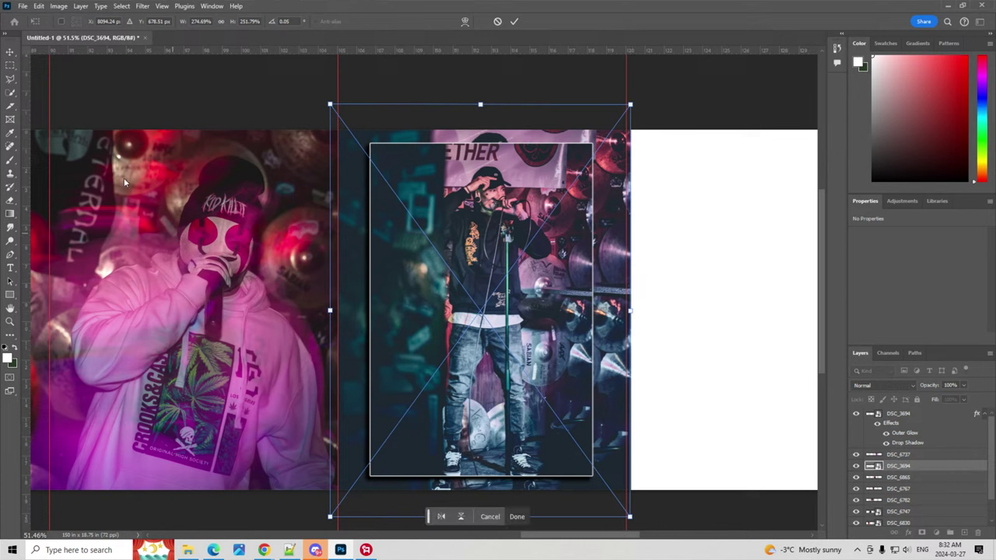
{"action": "key", "text": "Return"}
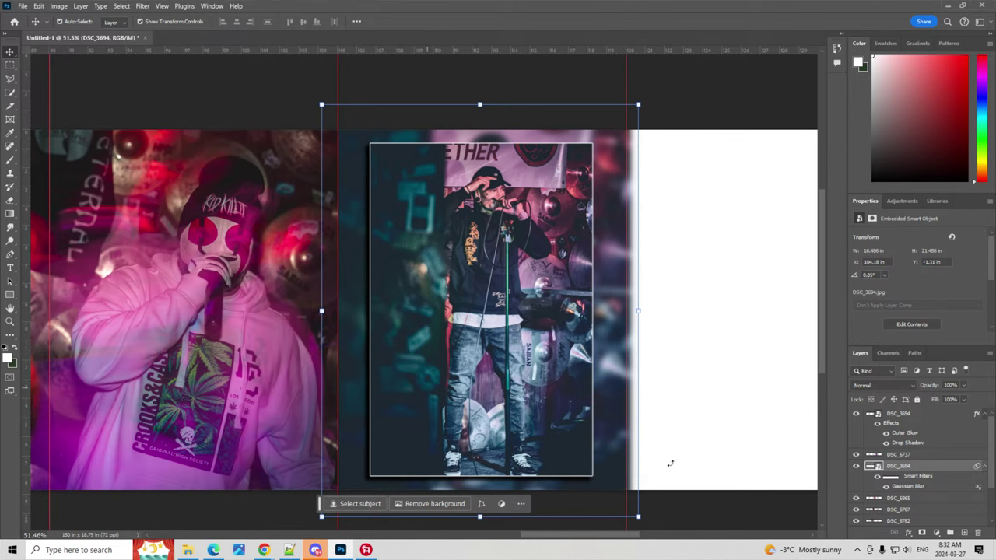
{"action": "left_click_drag", "start_coordinate": [609, 534], "coordinate": [667, 547]}
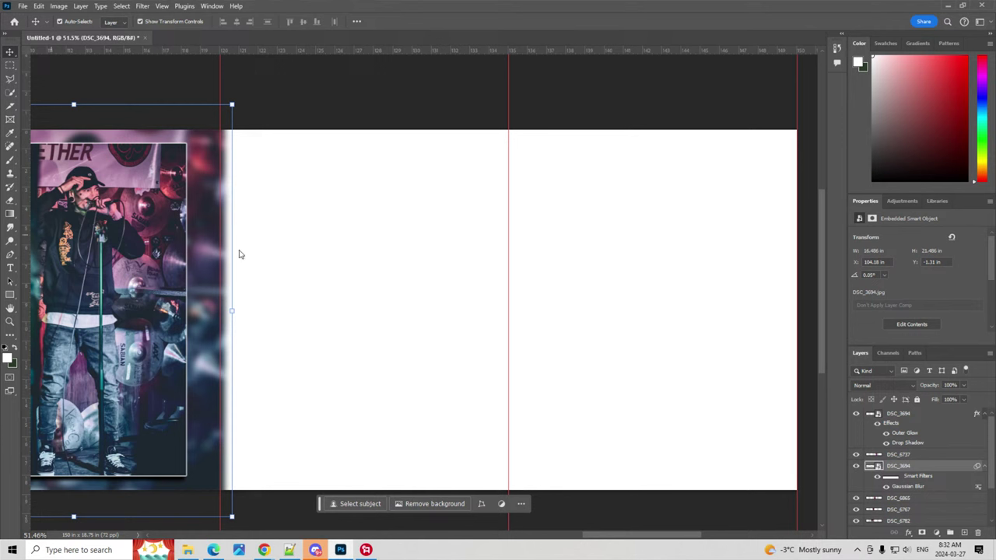
- Position and enlarge the placed DSC_3782-Enhanced-NR photo in the third panel
{"action": "left_click_drag", "start_coordinate": [437, 325], "coordinate": [355, 244]}
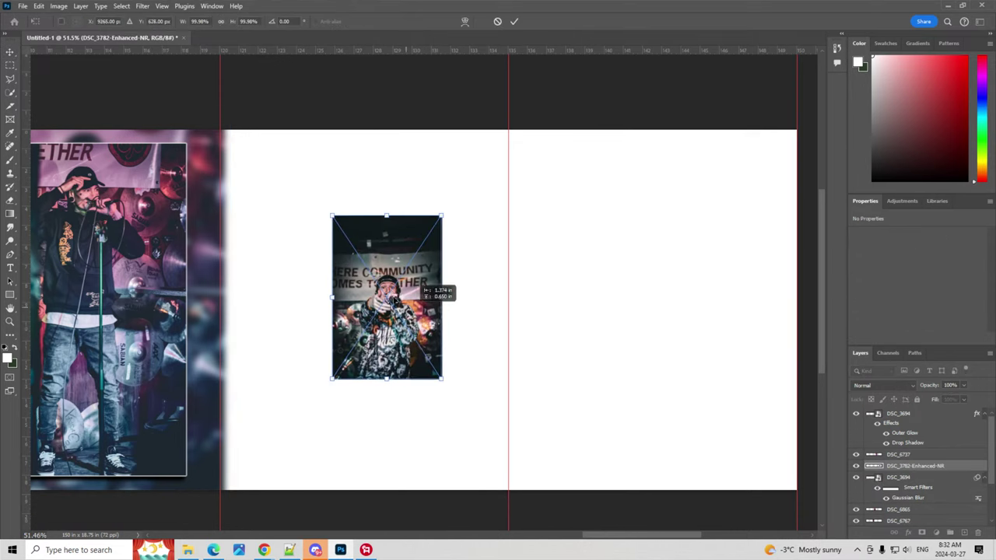
{"action": "left_click_drag", "start_coordinate": [391, 308], "coordinate": [494, 452]}
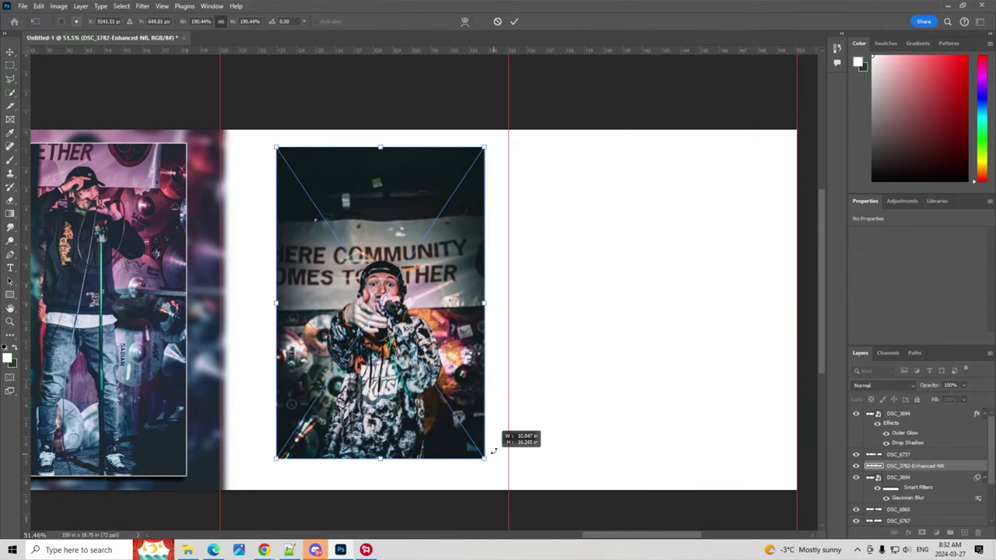
{"action": "left_click_drag", "start_coordinate": [450, 373], "coordinate": [440, 370]}
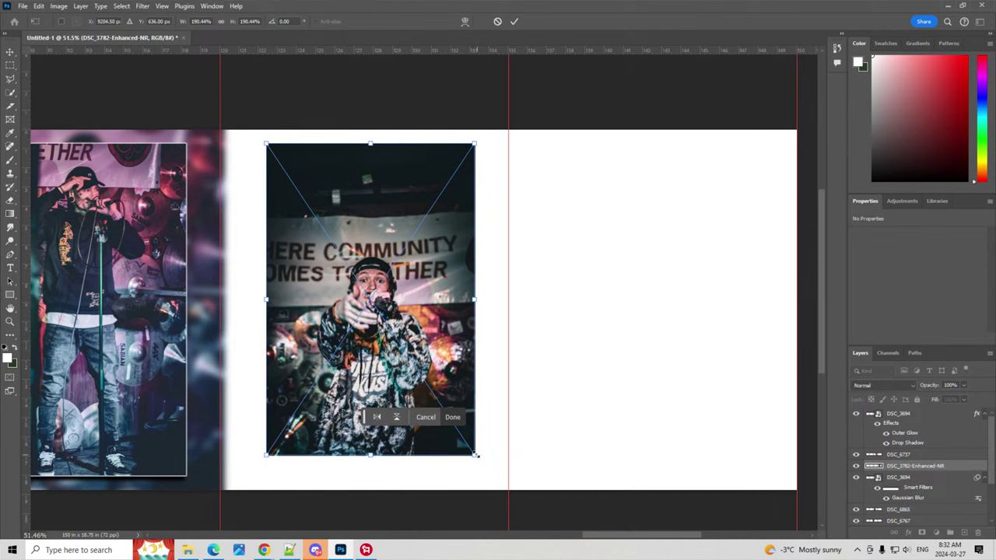
{"action": "left_click_drag", "start_coordinate": [474, 454], "coordinate": [488, 470]}
{"action": "left_click_drag", "start_coordinate": [471, 368], "coordinate": [466, 368]}
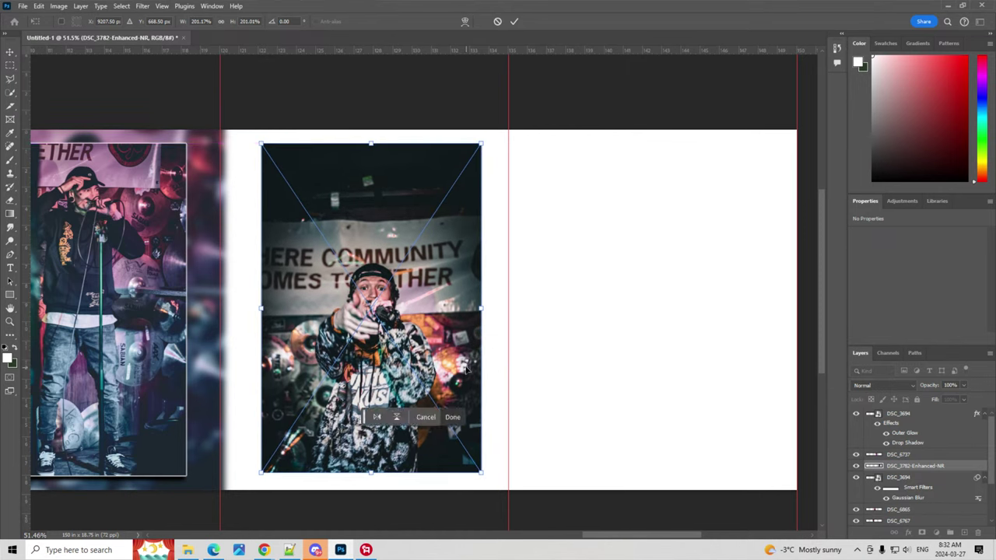
- Duplicate the DSC_3782 layer and enlarge the copy to fill the third panel
{"action": "left_click_drag", "start_coordinate": [924, 467], "coordinate": [938, 386]}
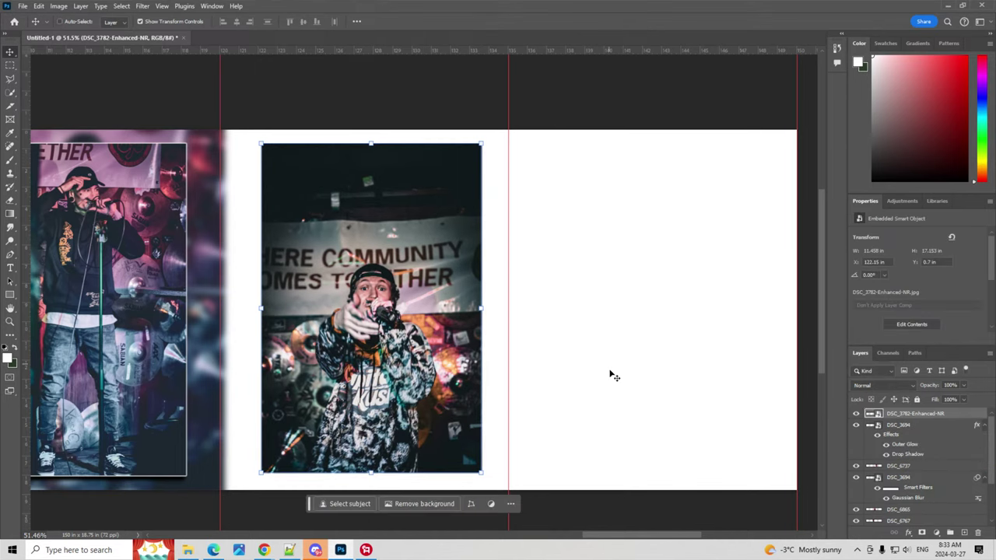
{"action": "mouse_move", "coordinate": [407, 319]}
{"action": "left_mouse_down"}
{"action": "mouse_move", "coordinate": [448, 320]}
{"action": "mouse_move", "coordinate": [410, 319]}
{"action": "left_mouse_up"}
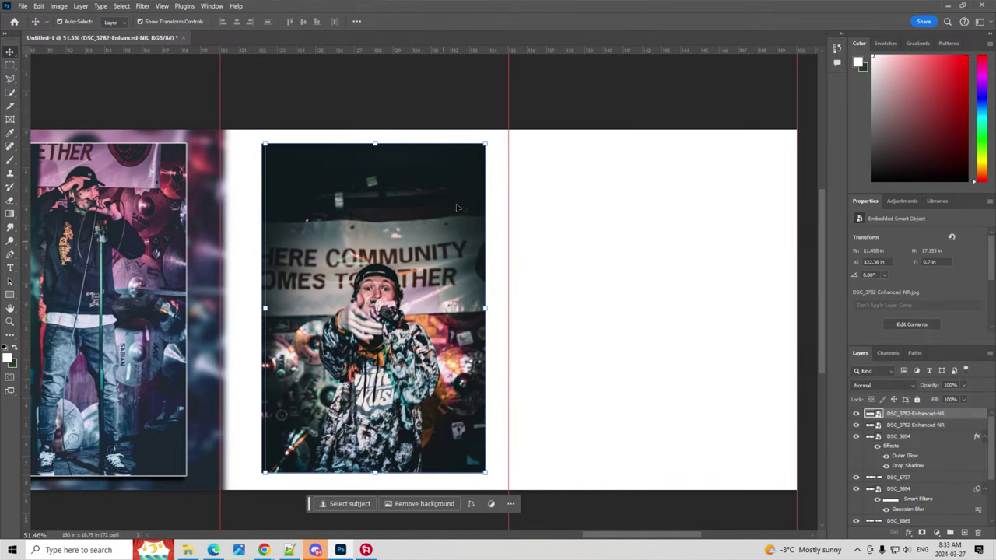
{"action": "left_click_drag", "start_coordinate": [375, 144], "coordinate": [373, 85]}
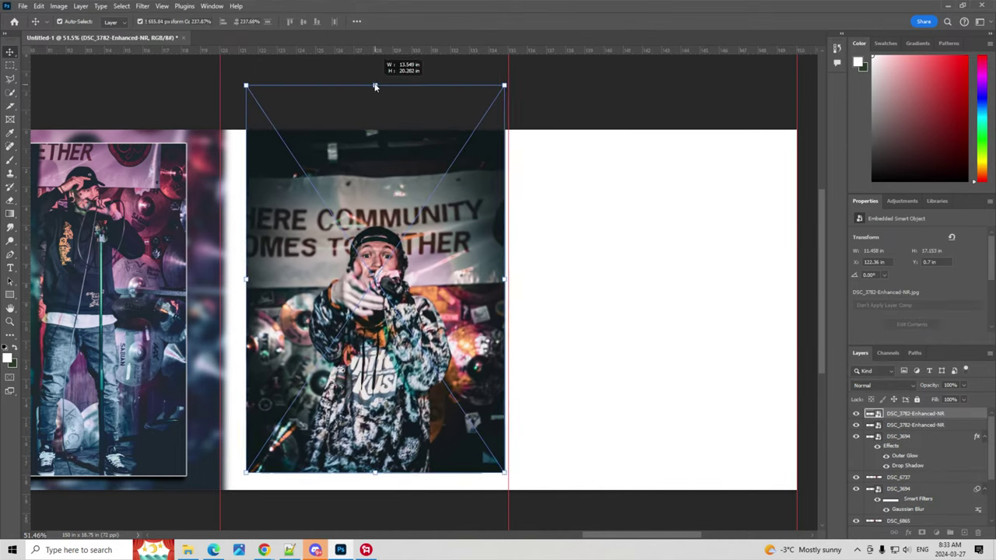
{"action": "left_click_drag", "start_coordinate": [439, 271], "coordinate": [418, 295]}
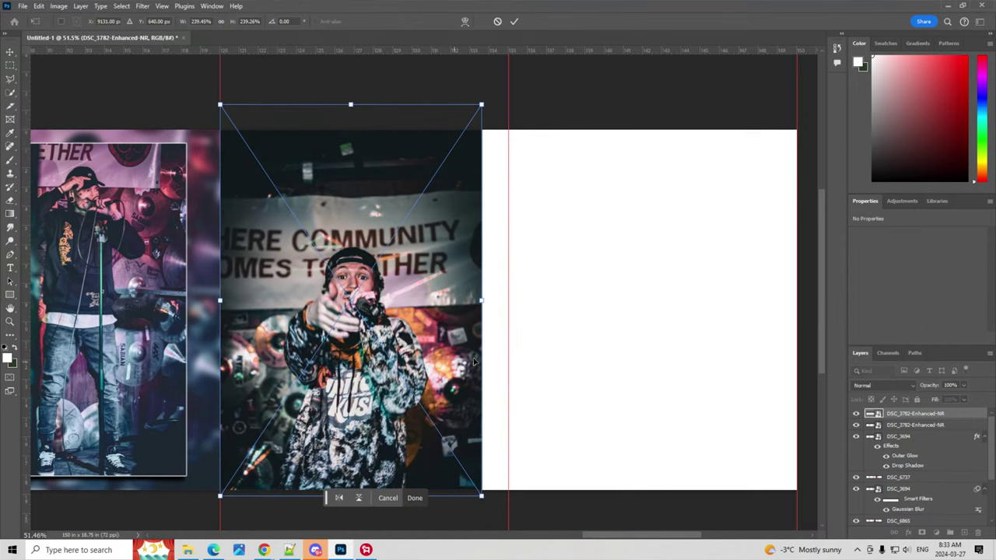
{"action": "scroll", "coordinate": [524, 445], "scroll_direction": "down", "scroll_amount": 2}
{"action": "left_click_drag", "start_coordinate": [482, 456], "coordinate": [525, 491]}
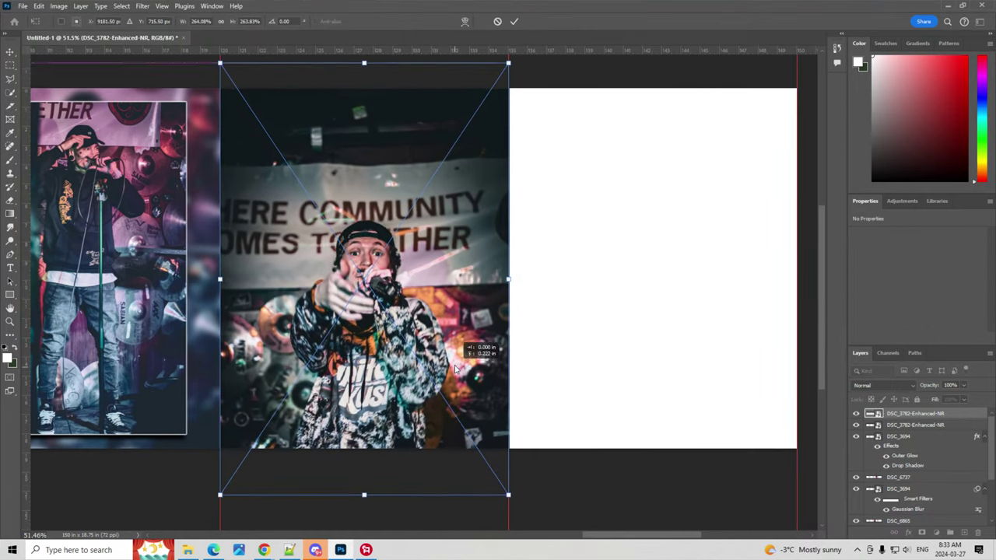
- Commit the enlarged DSC_3782 copy and apply a Gaussian Blur to it
{"action": "left_click_drag", "start_coordinate": [482, 351], "coordinate": [483, 345]}
{"action": "left_click", "coordinate": [142, 6]}
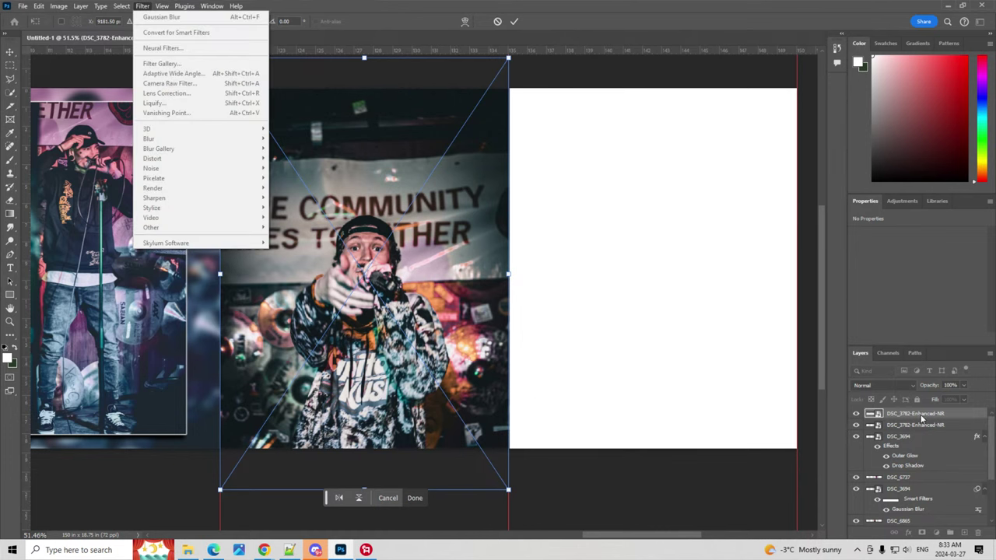
{"action": "key", "text": "Return"}
{"action": "left_click", "coordinate": [142, 6]}
{"action": "mouse_move", "coordinate": [149, 139]}
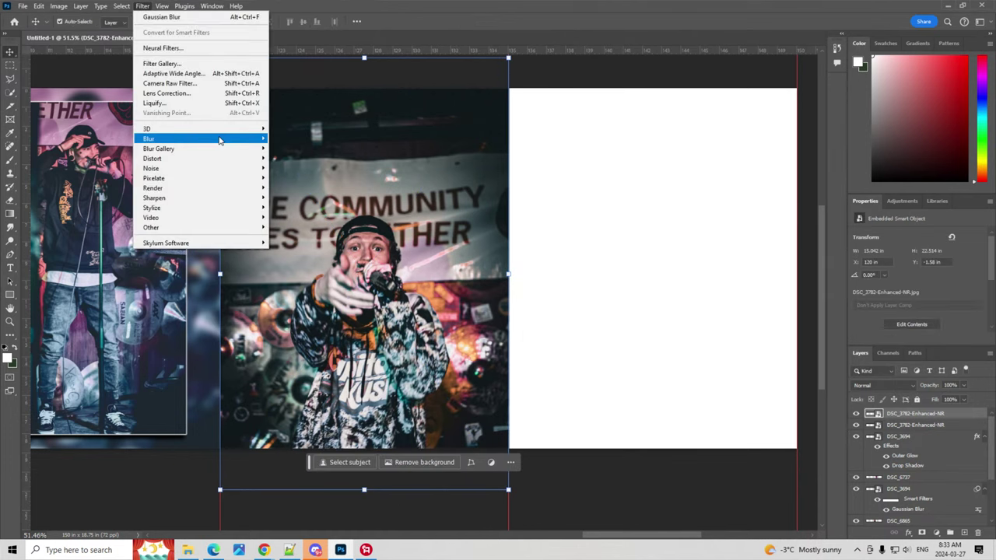
{"action": "left_click", "coordinate": [300, 177]}
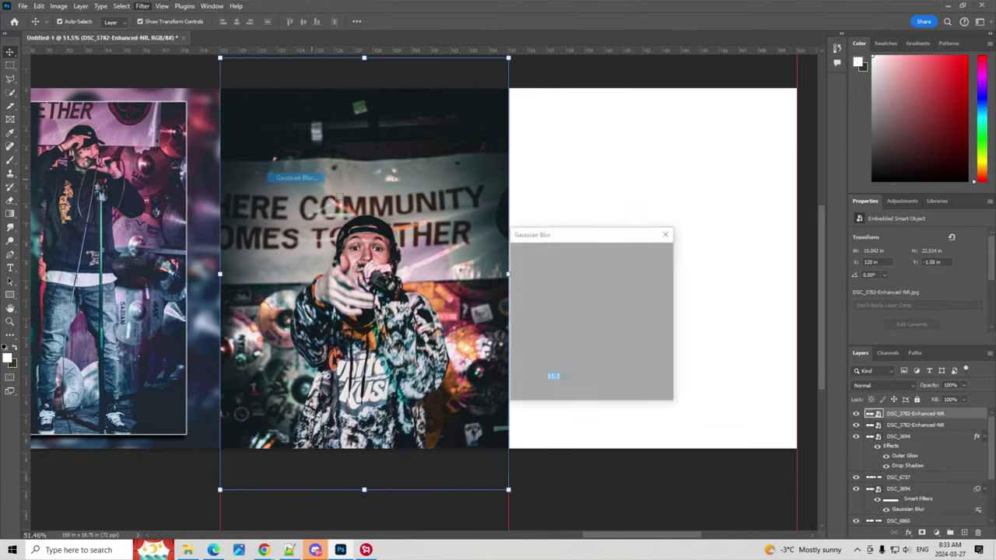
{"action": "left_click", "coordinate": [649, 254]}
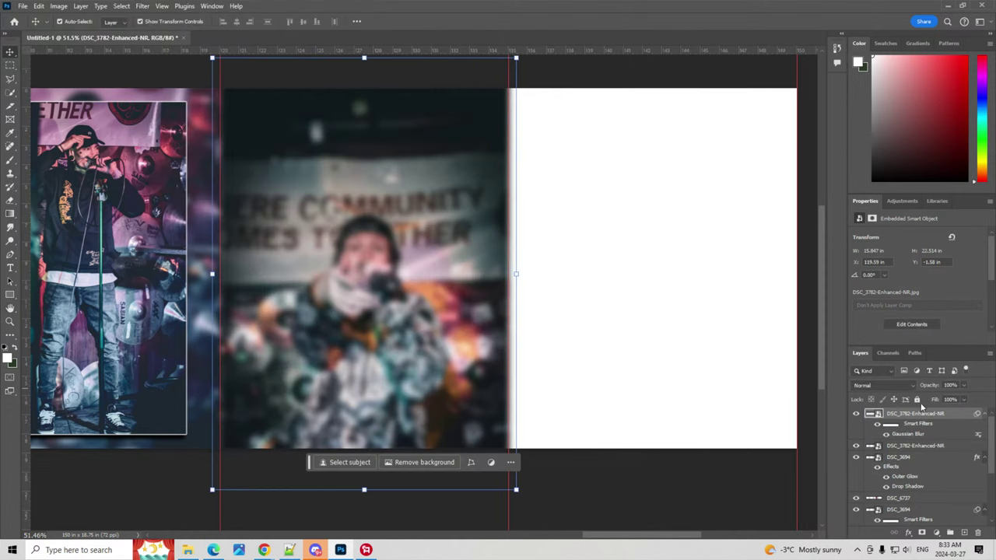
- Move the blurred copy beneath the sharp DSC_3782 photo and give that photo Outer Glow and Drop Shadow
{"action": "left_click_drag", "start_coordinate": [915, 414], "coordinate": [917, 449]}
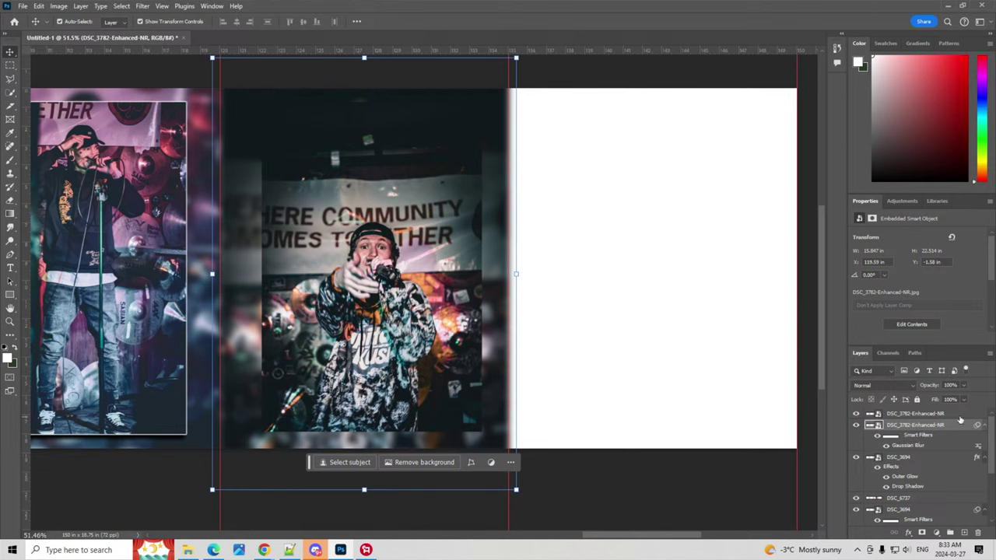
{"action": "double_click", "coordinate": [959, 419]}
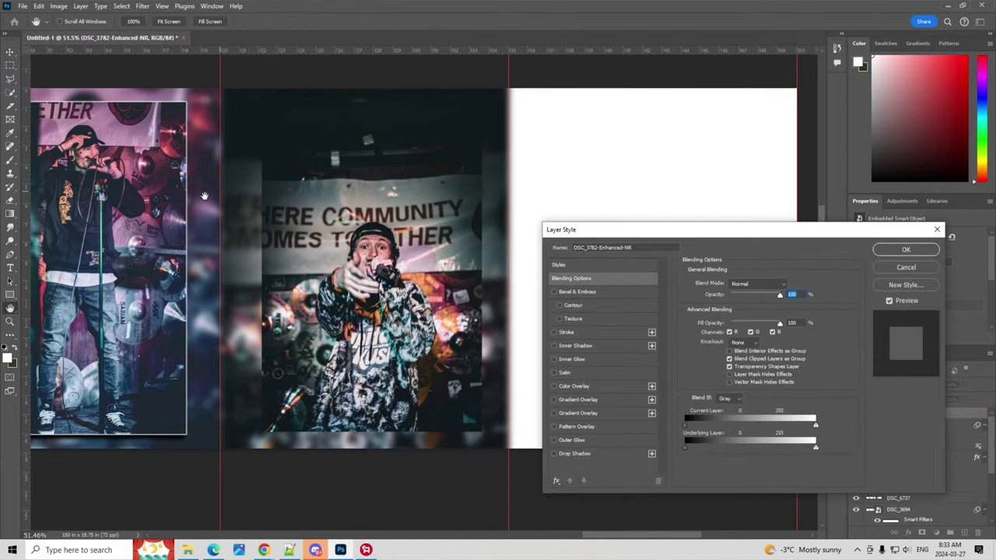
{"action": "left_click", "coordinate": [568, 454]}
{"action": "left_click", "coordinate": [572, 439]}
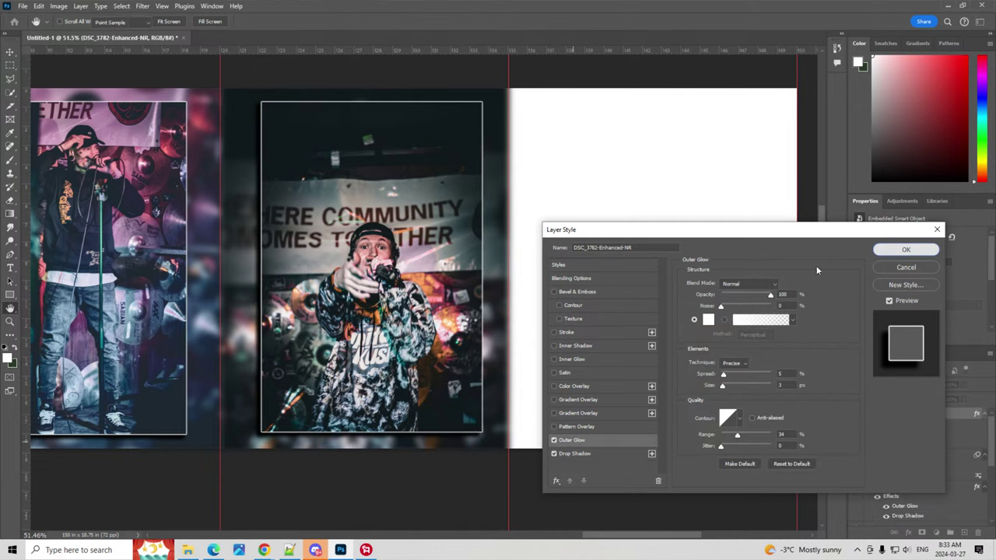
{"action": "left_click", "coordinate": [906, 250]}
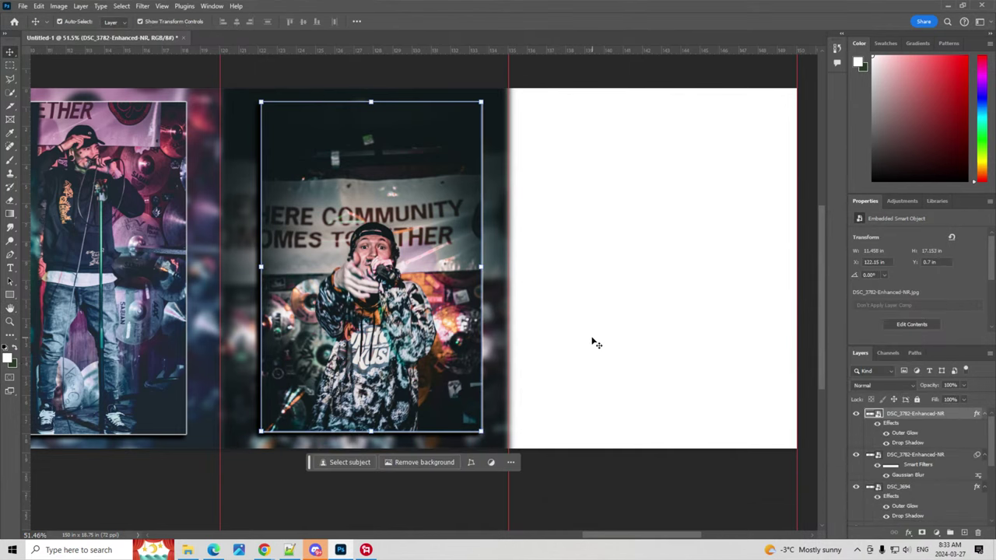
{"action": "scroll", "coordinate": [534, 359], "scroll_direction": "down", "scroll_amount": 1}
- Fit DSC_3879-Edit into the final panel at X 135 in, 15.167 by 18.972 in
{"action": "scroll", "coordinate": [533, 358], "scroll_direction": "down", "scroll_amount": 1}
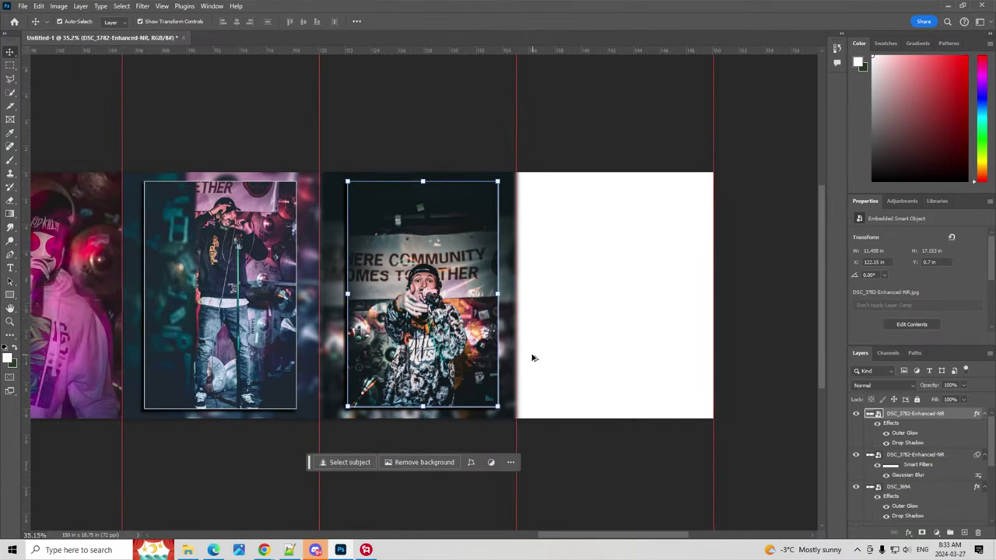
{"action": "left_click_drag", "start_coordinate": [565, 535], "coordinate": [592, 535]}
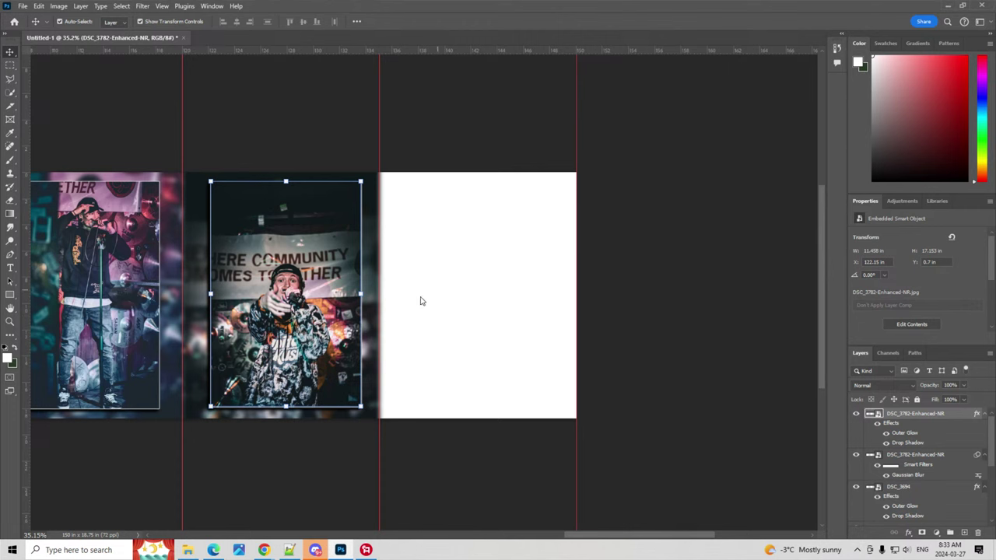
{"action": "left_click_drag", "start_coordinate": [321, 292], "coordinate": [444, 224]}
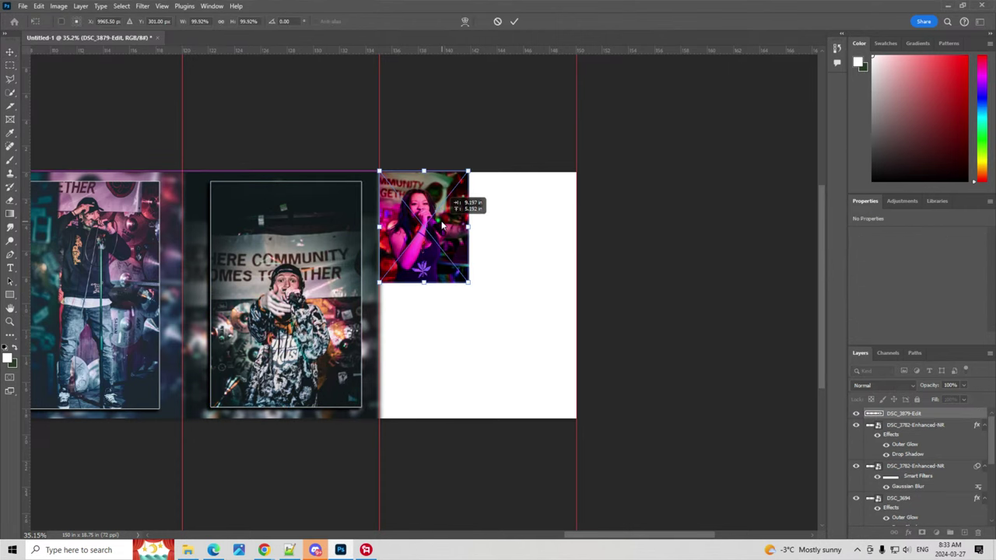
{"action": "left_click_drag", "start_coordinate": [469, 282], "coordinate": [580, 422]}
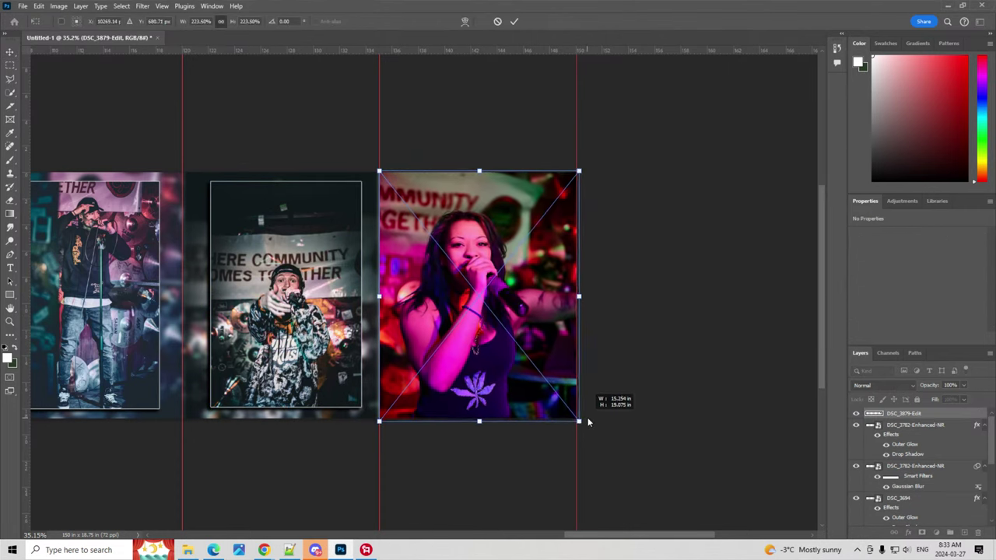
{"action": "left_click_drag", "start_coordinate": [554, 356], "coordinate": [550, 358]}
{"action": "left_click_drag", "start_coordinate": [580, 169], "coordinate": [578, 173]}
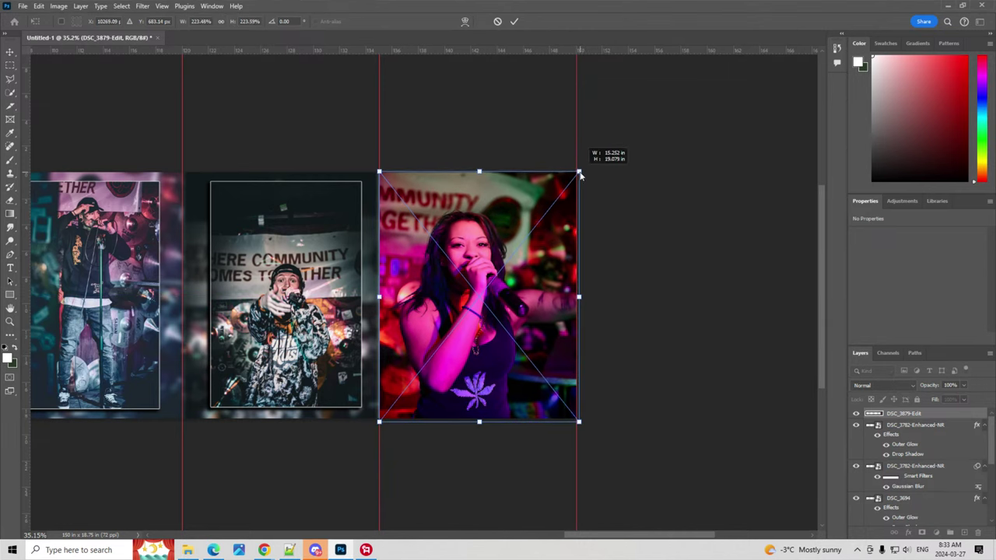
{"action": "left_click_drag", "start_coordinate": [532, 212], "coordinate": [530, 212]}
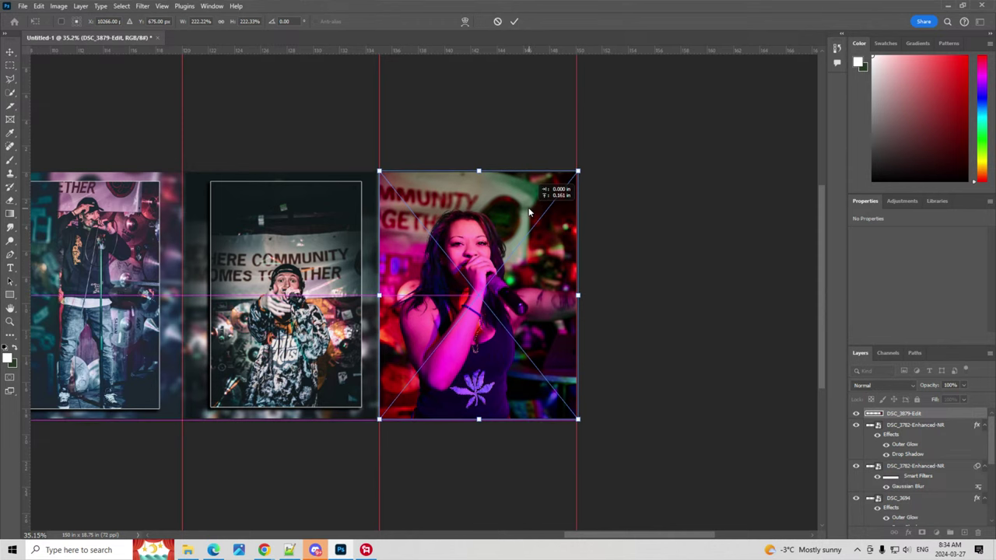
{"action": "left_click_drag", "start_coordinate": [529, 212], "coordinate": [529, 212]}
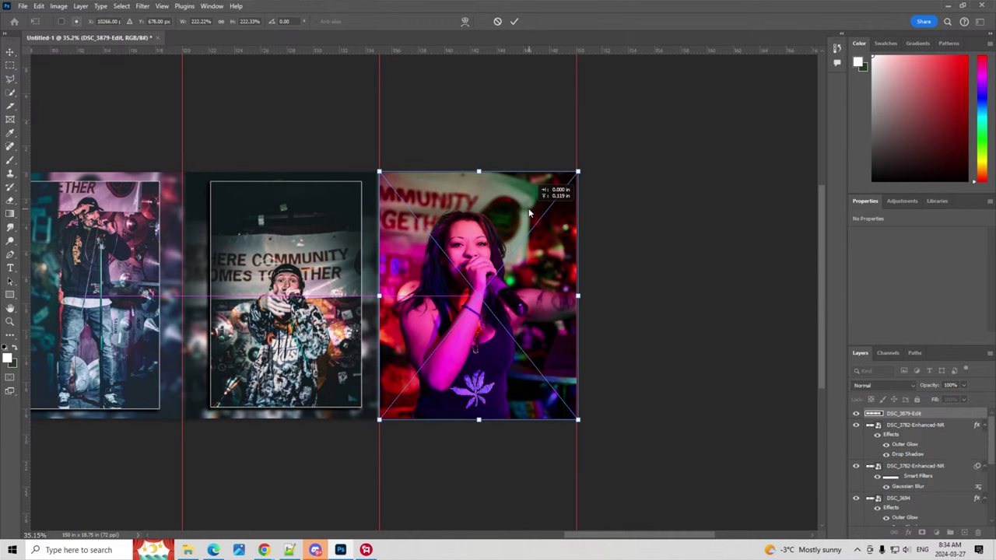
{"action": "left_click", "coordinate": [14, 53]}
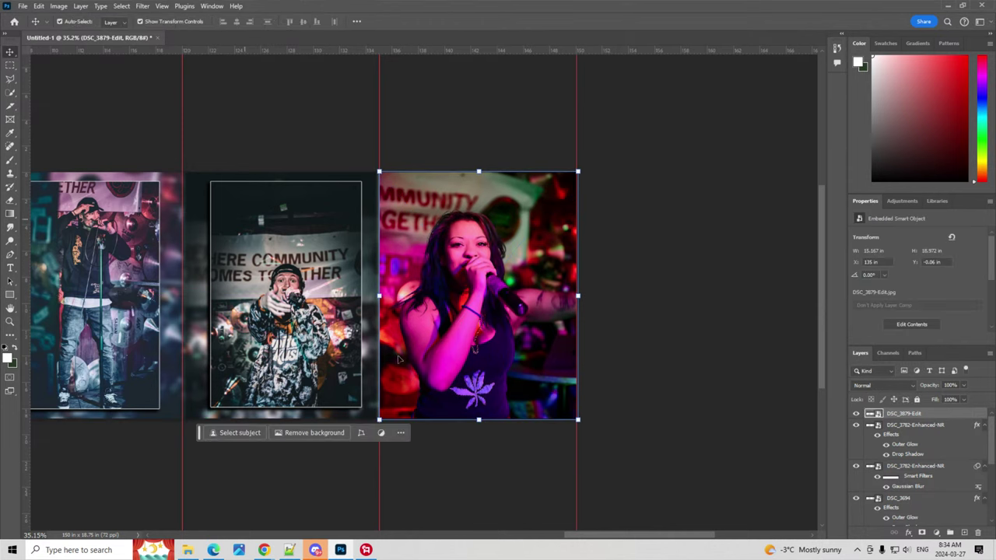
{"action": "left_click", "coordinate": [622, 449]}
- Align the DSC_3879-Edit singer photo's left edge with the guide
{"action": "scroll", "coordinate": [393, 398], "scroll_direction": "up", "scroll_amount": 2}
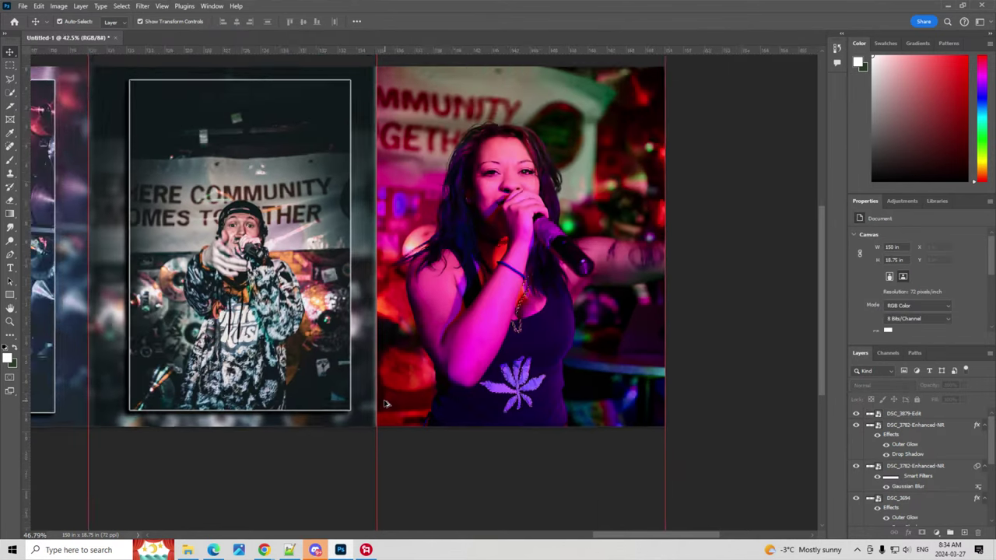
{"action": "left_click", "coordinate": [393, 330]}
{"action": "left_click_drag", "start_coordinate": [375, 232], "coordinate": [370, 234]}
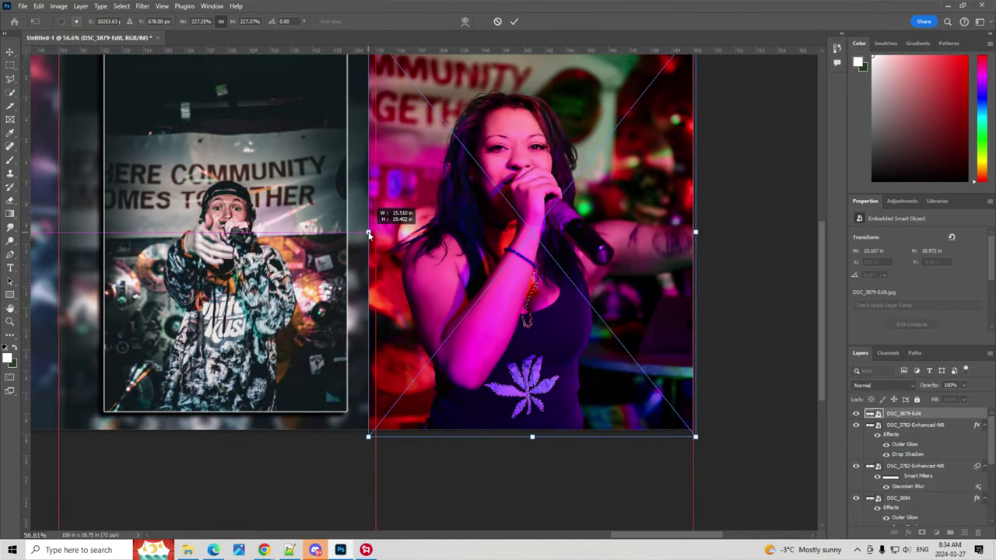
{"action": "left_click_drag", "start_coordinate": [370, 234], "coordinate": [375, 235]}
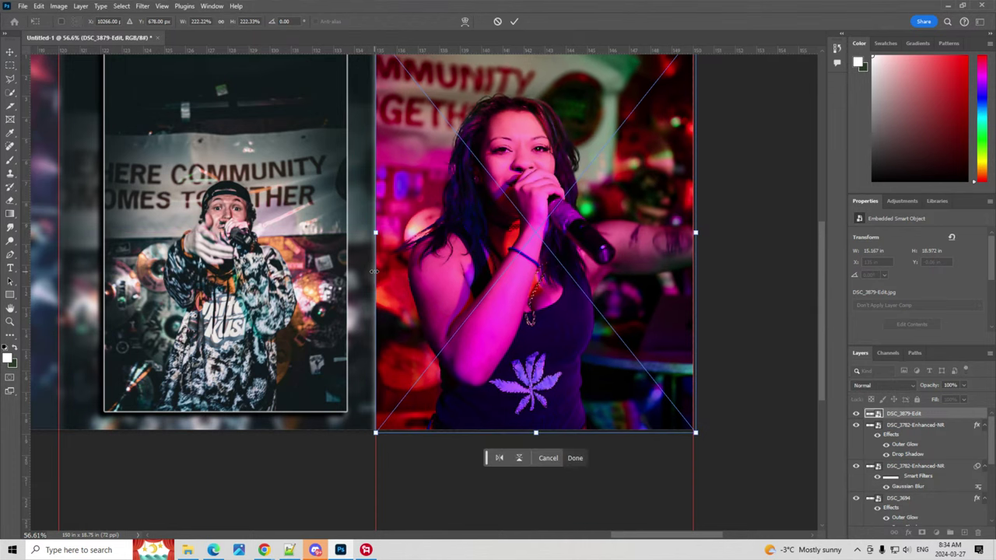
- Widen the blurred DSC_3782 backdrop to 16.139 by 22.534 in with zero rotation
{"action": "left_click", "coordinate": [917, 466]}
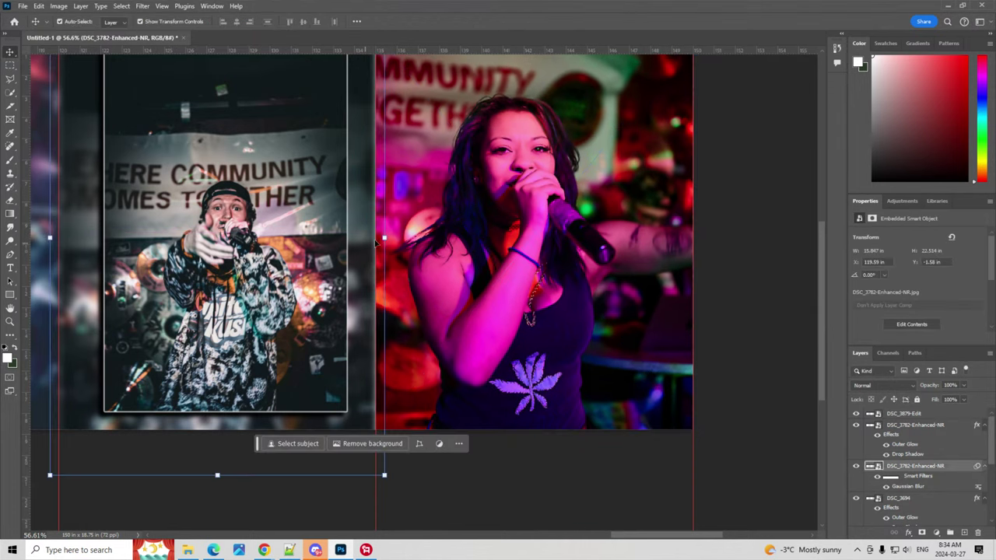
{"action": "left_click", "coordinate": [384, 236]}
{"action": "left_click", "coordinate": [506, 215]}
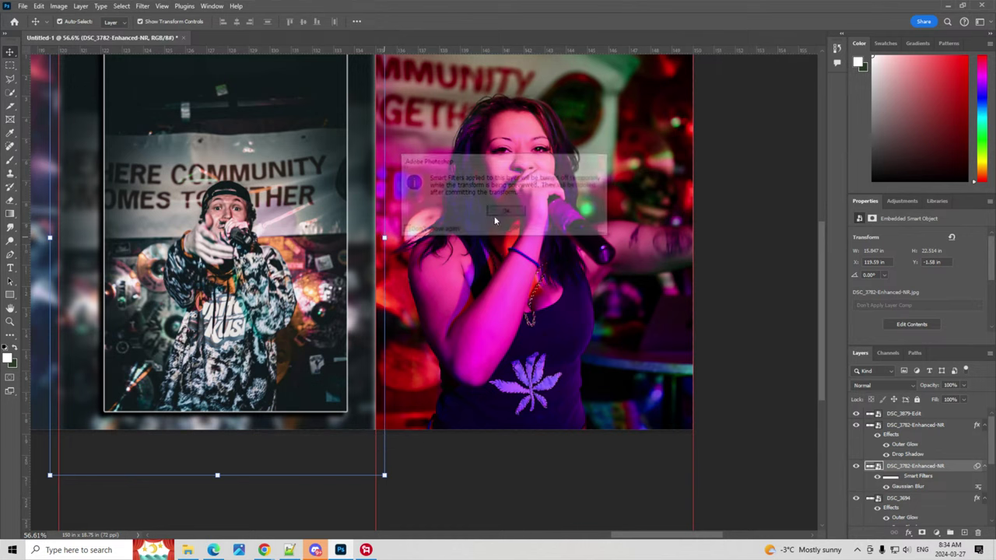
{"action": "left_click_drag", "start_coordinate": [507, 215], "coordinate": [468, 231]}
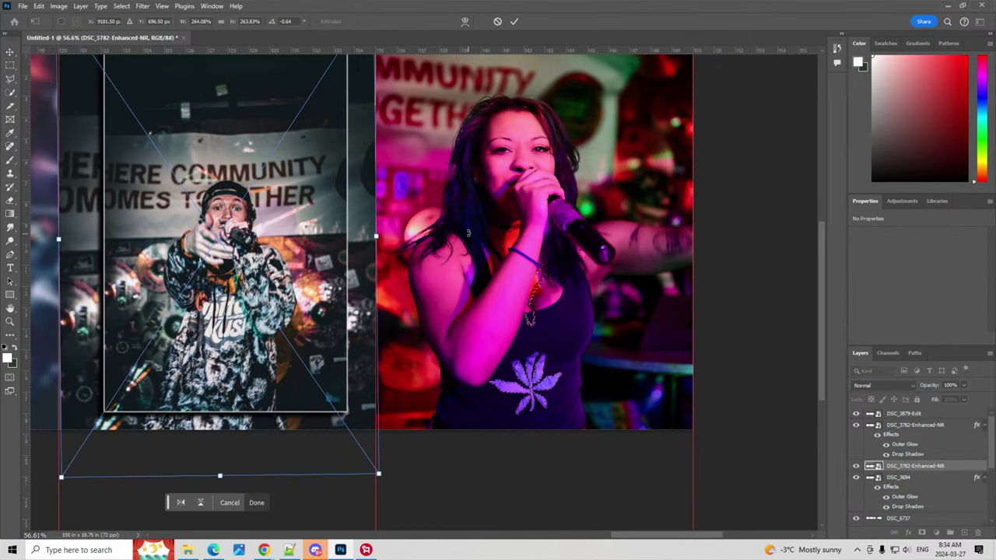
{"action": "key", "text": "ctrl+z"}
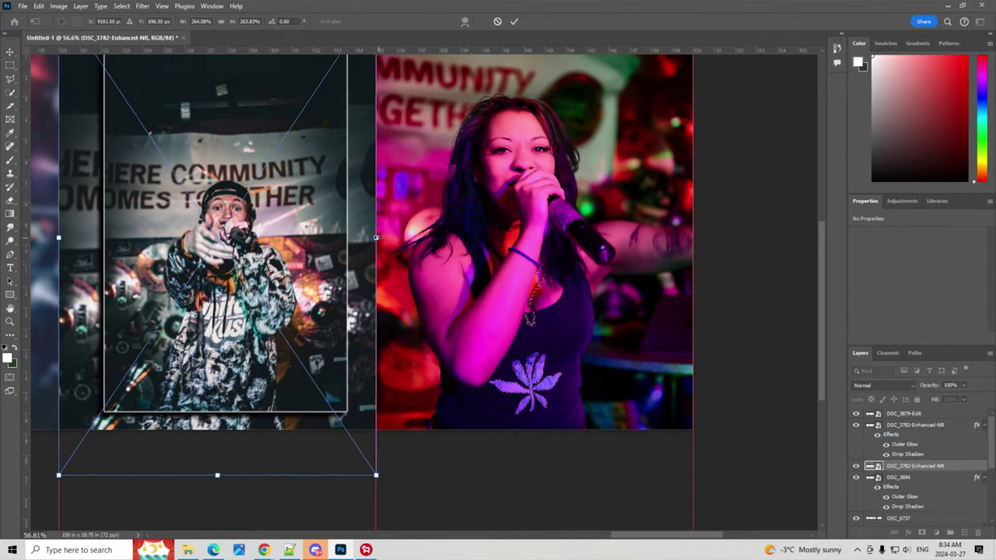
{"action": "left_click_drag", "start_coordinate": [376, 237], "coordinate": [384, 239]}
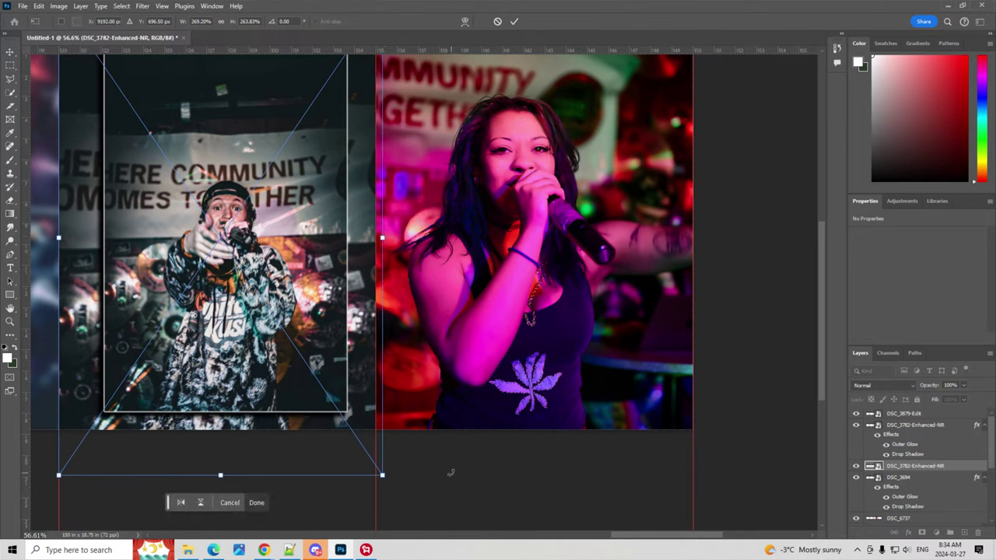
{"action": "key", "text": "Return"}
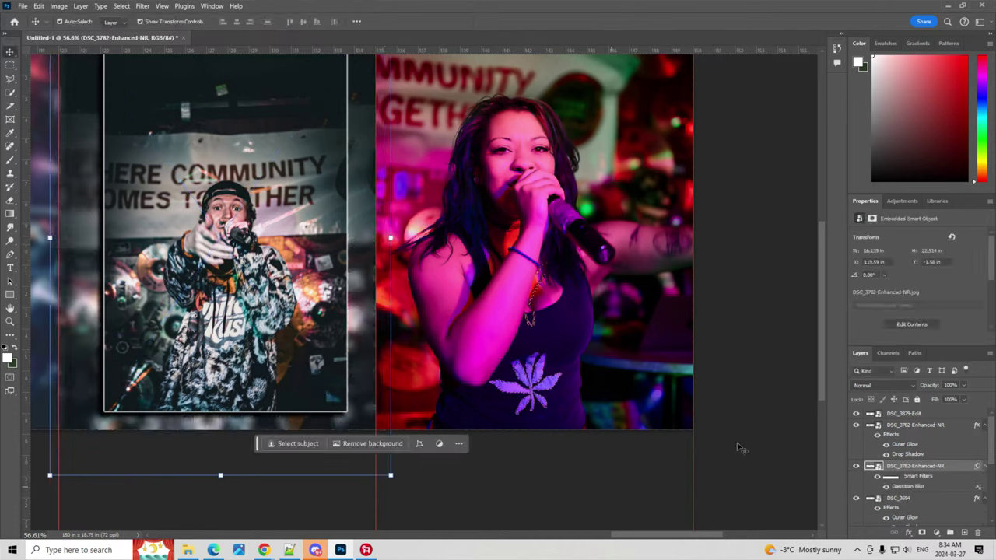
{"action": "left_click", "coordinate": [786, 421]}
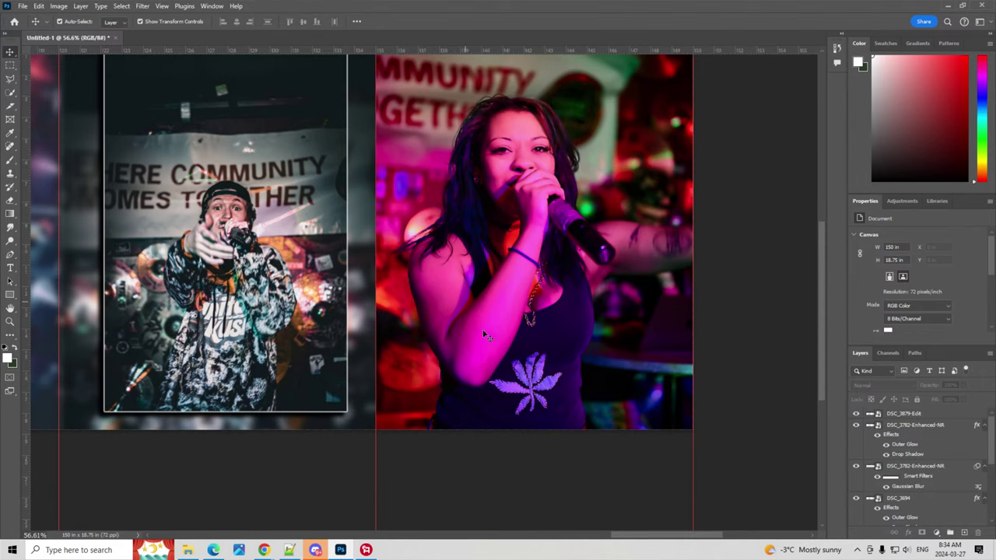
- Zoom out to the whole carousel and create slices from the guides
{"action": "scroll", "coordinate": [454, 315], "scroll_direction": "down", "scroll_amount": 2}
{"action": "scroll", "coordinate": [547, 479], "scroll_direction": "down", "scroll_amount": 4}
{"action": "scroll", "coordinate": [547, 479], "scroll_direction": "down", "scroll_amount": 2}
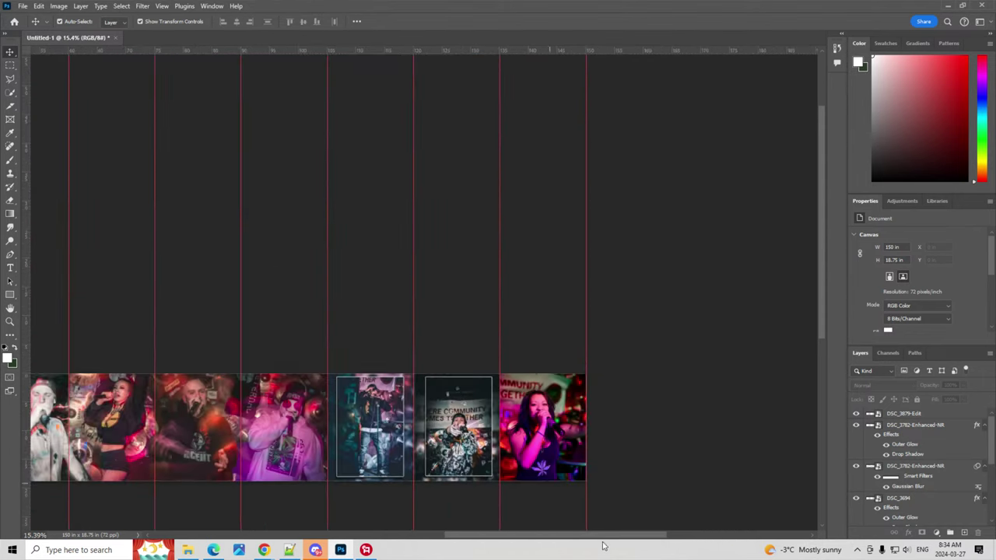
{"action": "left_click_drag", "start_coordinate": [623, 535], "coordinate": [550, 537]}
{"action": "scroll", "coordinate": [550, 537], "scroll_direction": "down", "scroll_amount": 2}
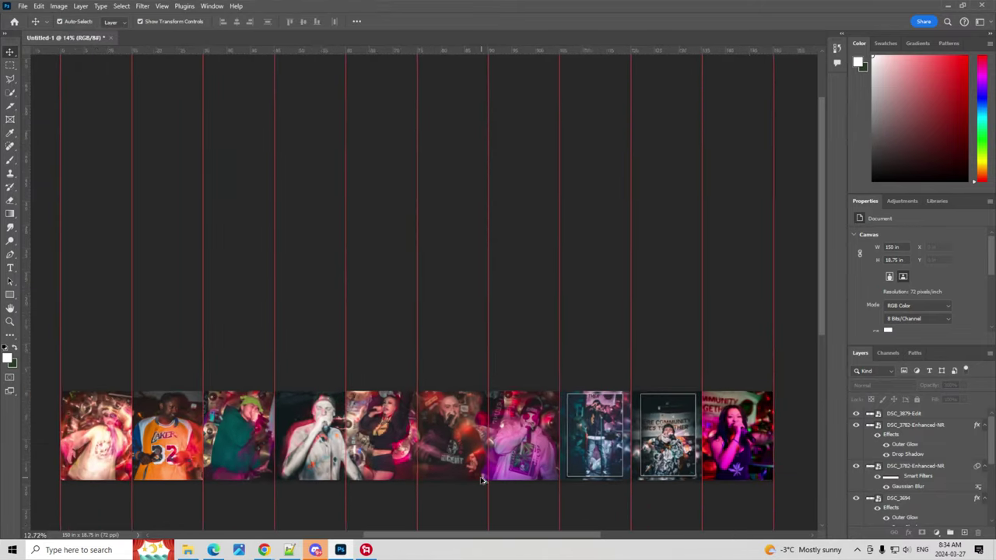
{"action": "scroll", "coordinate": [467, 498], "scroll_direction": "down", "scroll_amount": 1}
{"action": "left_click", "coordinate": [8, 106]}
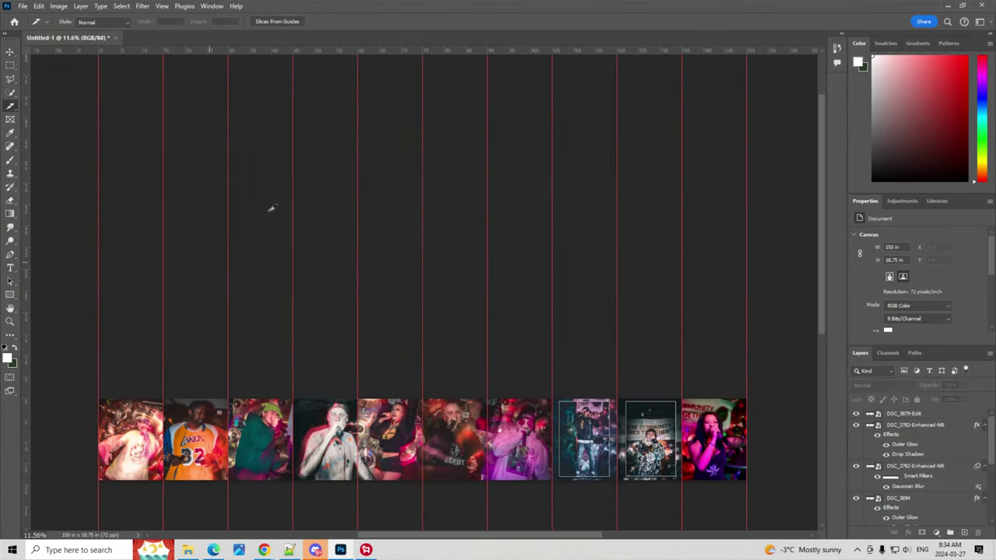
{"action": "left_click", "coordinate": [274, 22]}
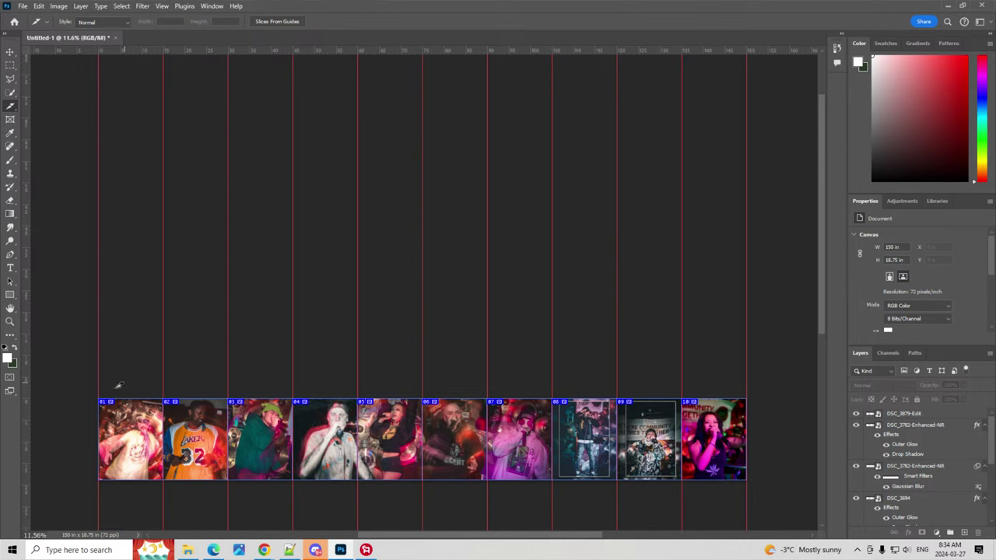
- Zoom and pan across the carousel to check the ten numbered slices
{"action": "scroll", "coordinate": [385, 452], "scroll_direction": "down", "scroll_amount": 1}
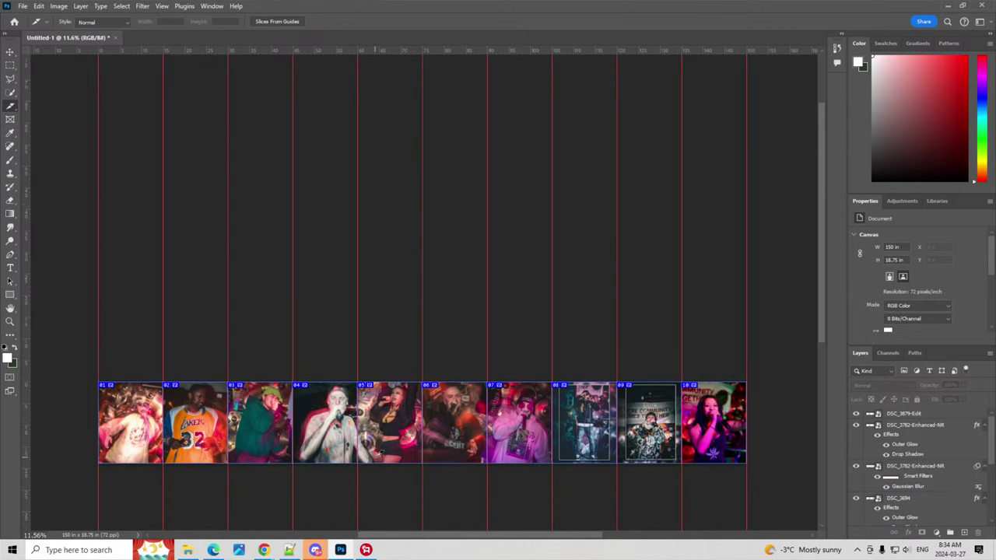
{"action": "scroll", "coordinate": [381, 453], "scroll_direction": "down", "scroll_amount": 2}
{"action": "scroll", "coordinate": [382, 455], "scroll_direction": "down", "scroll_amount": 2}
{"action": "scroll", "coordinate": [389, 443], "scroll_direction": "up", "scroll_amount": 2}
{"action": "scroll", "coordinate": [400, 433], "scroll_direction": "up", "scroll_amount": 1}
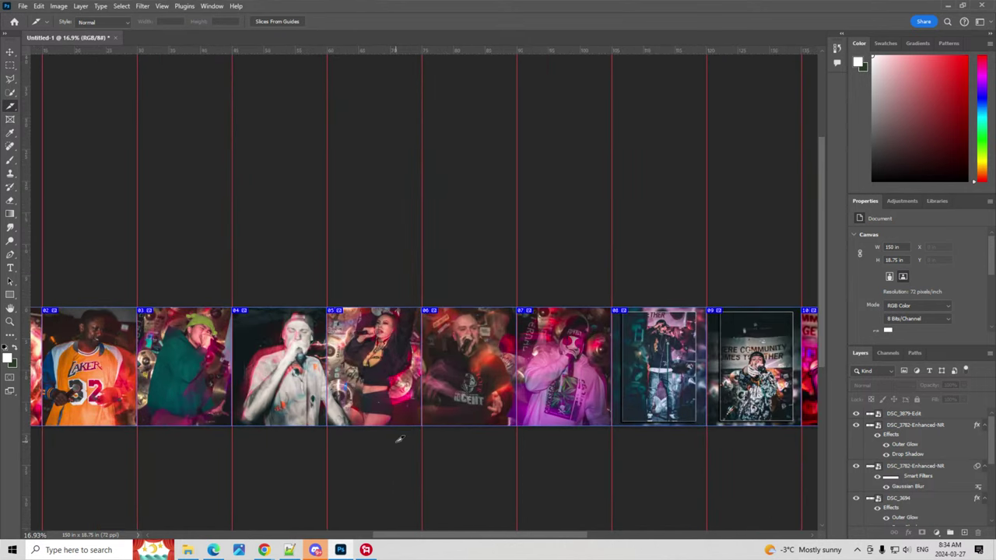
{"action": "scroll", "coordinate": [399, 434], "scroll_direction": "down", "scroll_amount": 1}
{"action": "scroll", "coordinate": [374, 428], "scroll_direction": "up", "scroll_amount": 2}
{"action": "scroll", "coordinate": [359, 420], "scroll_direction": "up", "scroll_amount": 4}
{"action": "scroll", "coordinate": [371, 490], "scroll_direction": "up", "scroll_amount": 2}
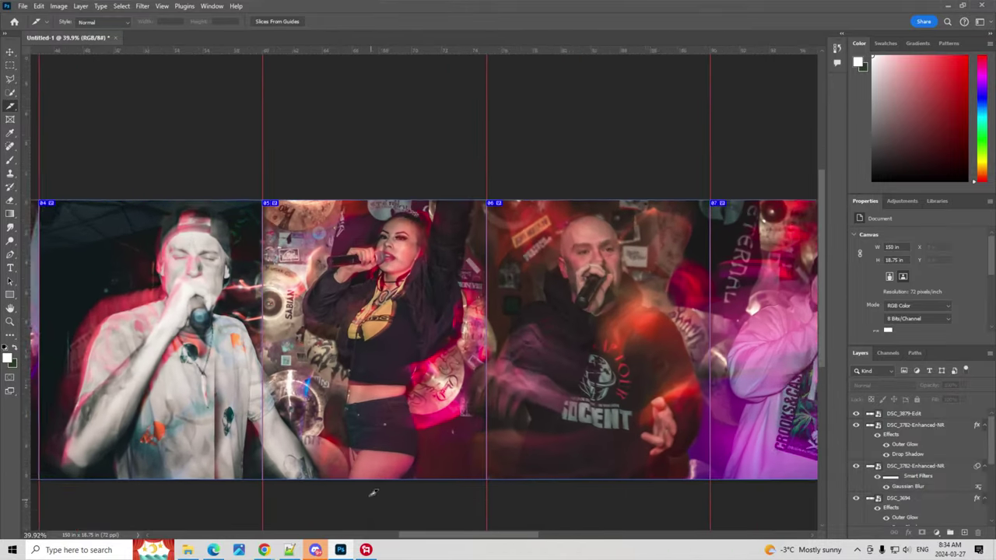
{"action": "scroll", "coordinate": [371, 491], "scroll_direction": "up", "scroll_amount": 1}
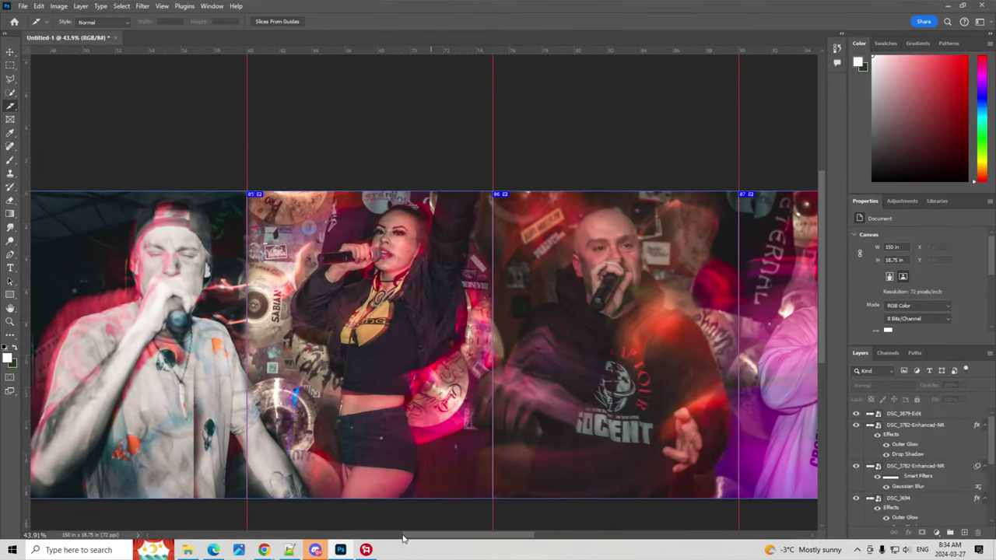
{"action": "mouse_move", "coordinate": [420, 537]}
{"action": "left_mouse_down"}
{"action": "mouse_move", "coordinate": [408, 537]}
{"action": "mouse_move", "coordinate": [460, 539]}
{"action": "left_mouse_up"}
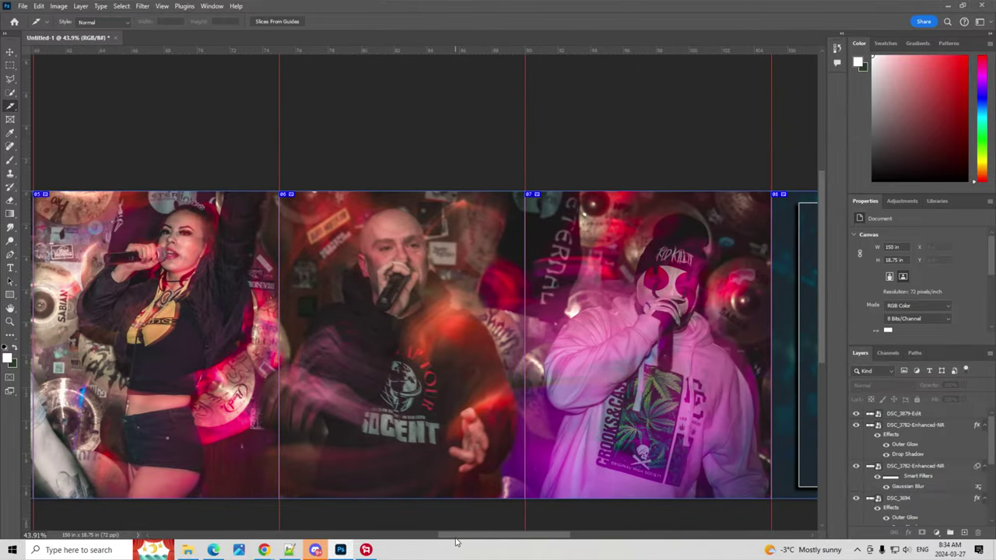
{"action": "mouse_move", "coordinate": [460, 540]}
{"action": "left_mouse_down"}
{"action": "mouse_move", "coordinate": [600, 544]}
{"action": "mouse_move", "coordinate": [403, 510]}
{"action": "left_mouse_up"}
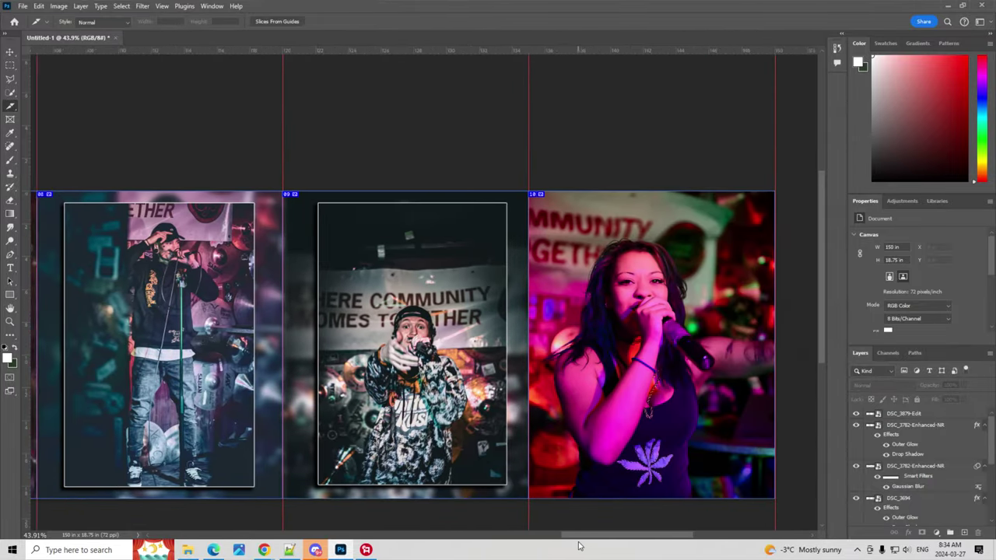
{"action": "scroll", "coordinate": [403, 510], "scroll_direction": "down", "scroll_amount": 2}
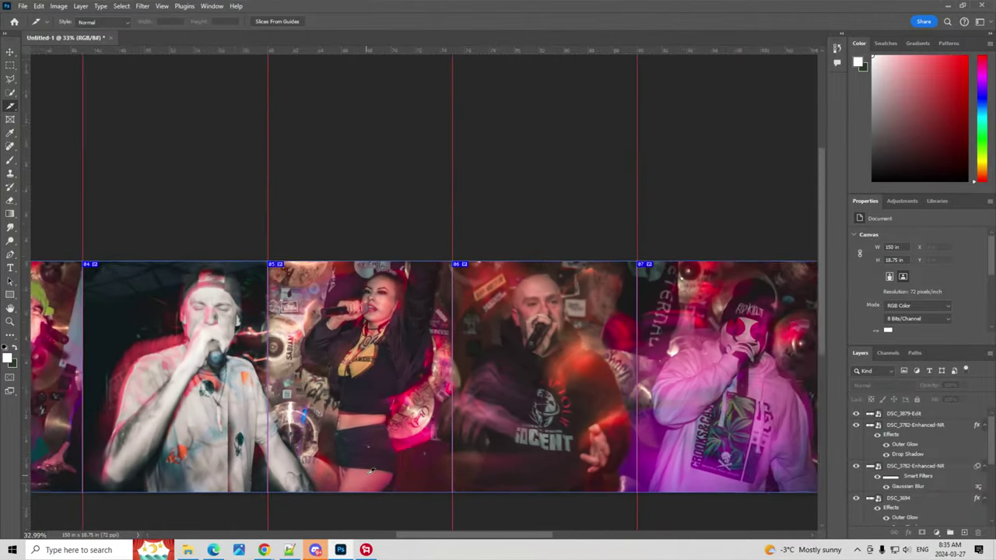
{"action": "scroll", "coordinate": [390, 490], "scroll_direction": "down", "scroll_amount": 3}
{"action": "scroll", "coordinate": [372, 470], "scroll_direction": "down", "scroll_amount": 1}
{"action": "scroll", "coordinate": [390, 505], "scroll_direction": "down", "scroll_amount": 1}
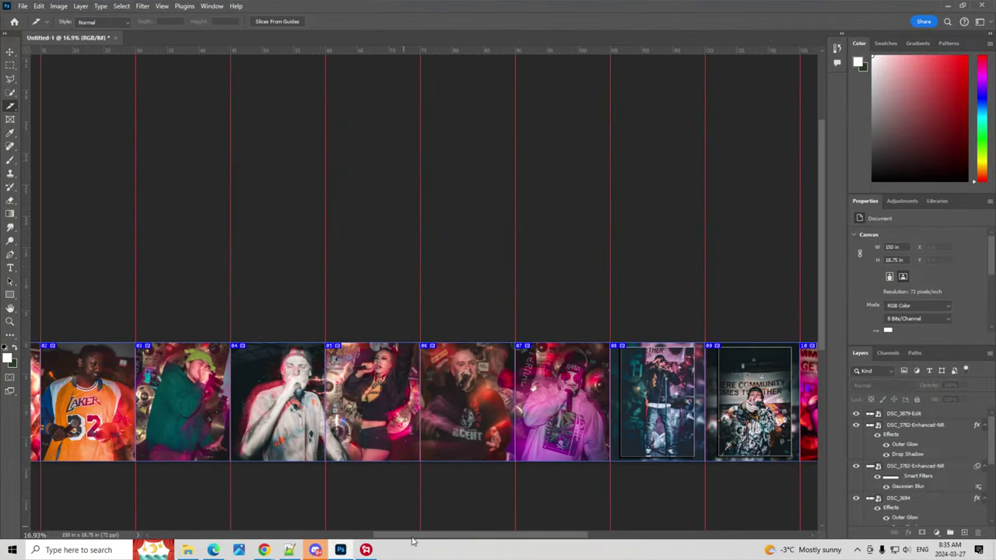
{"action": "scroll", "coordinate": [362, 498], "scroll_direction": "down", "scroll_amount": 1}
{"action": "scroll", "coordinate": [350, 486], "scroll_direction": "down", "scroll_amount": 1}
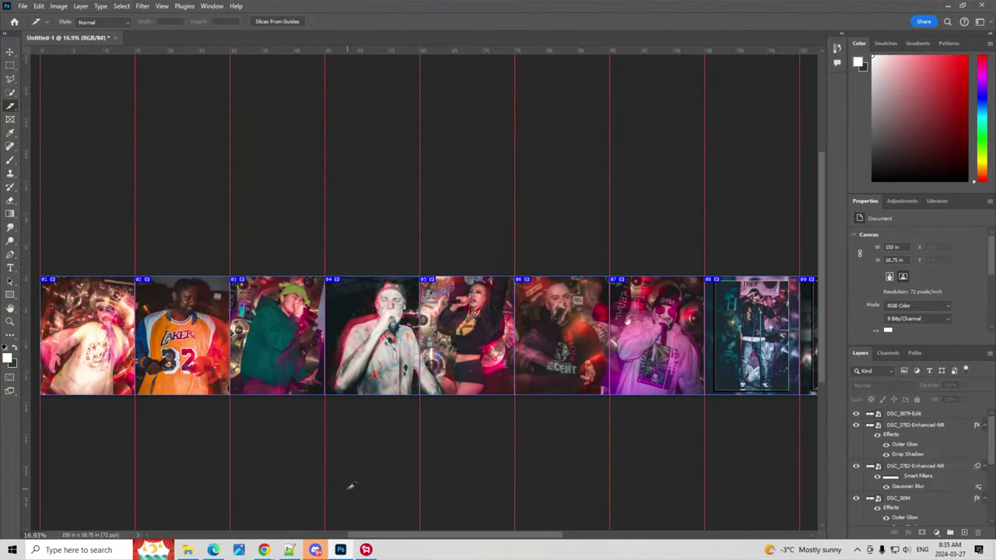